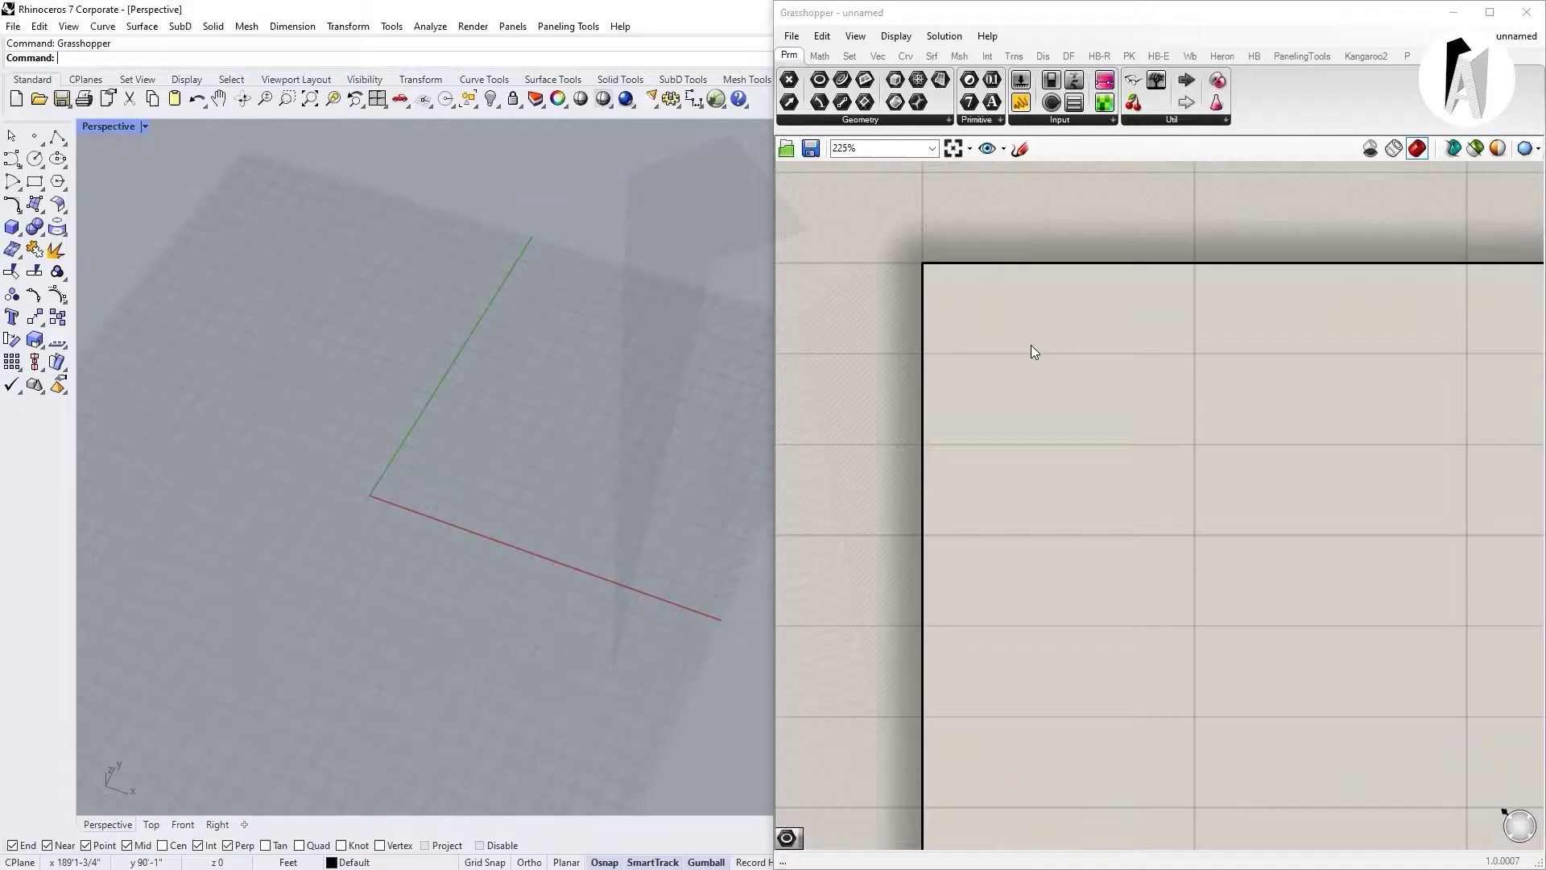
{"action": "scroll", "coordinate": [991, 313], "scroll_direction": "up", "scroll_amount": 1}
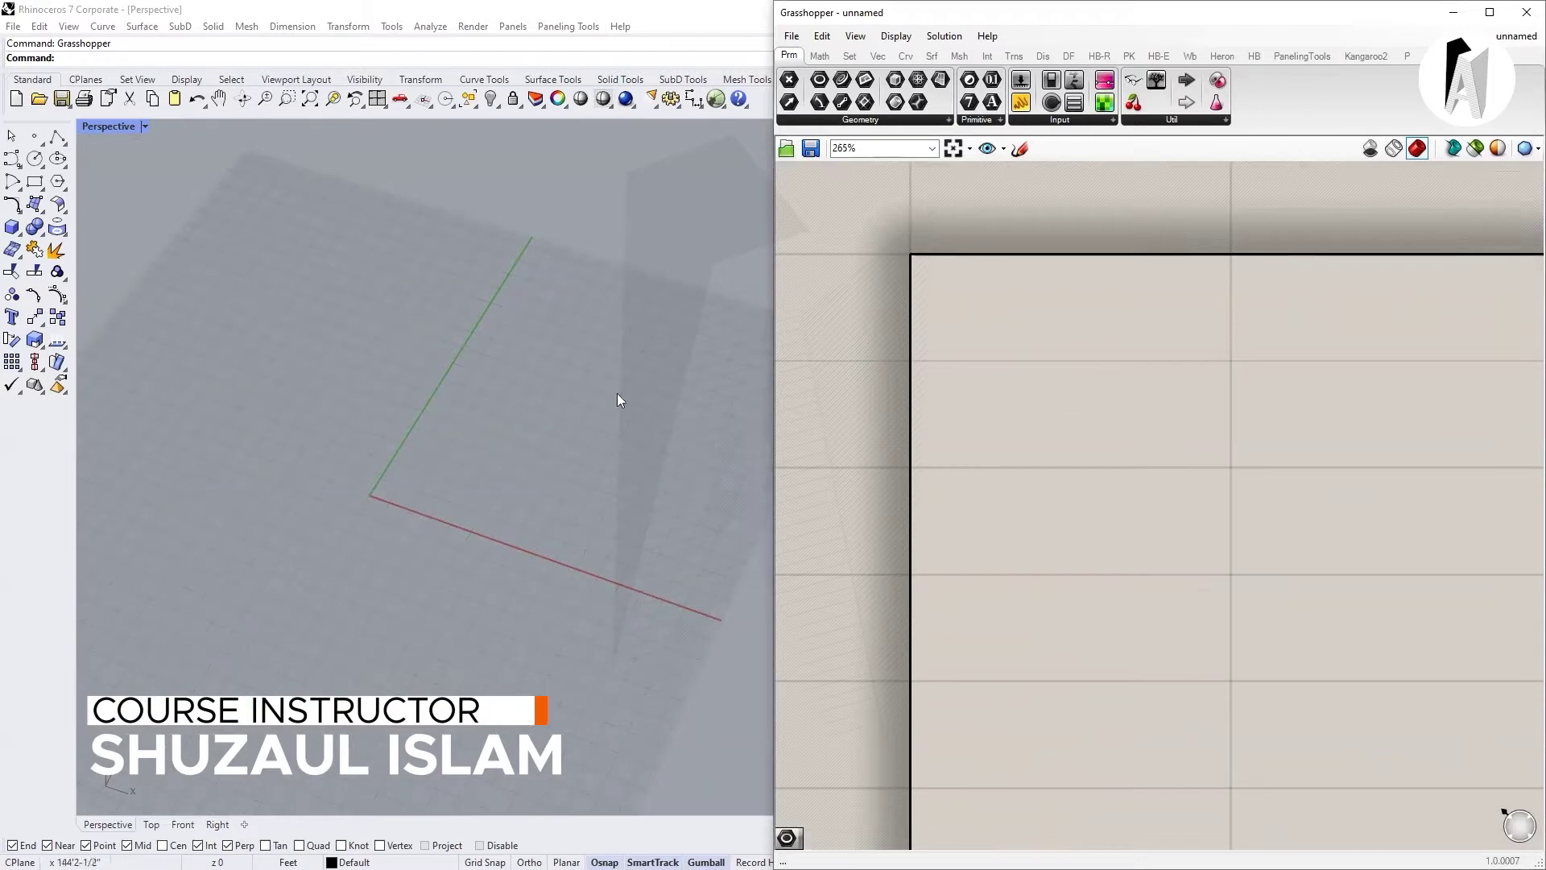
- Draw a rectangle from the origin and turn it into a planar surface with PlanarSrf
{"action": "left_click", "coordinate": [33, 181]}
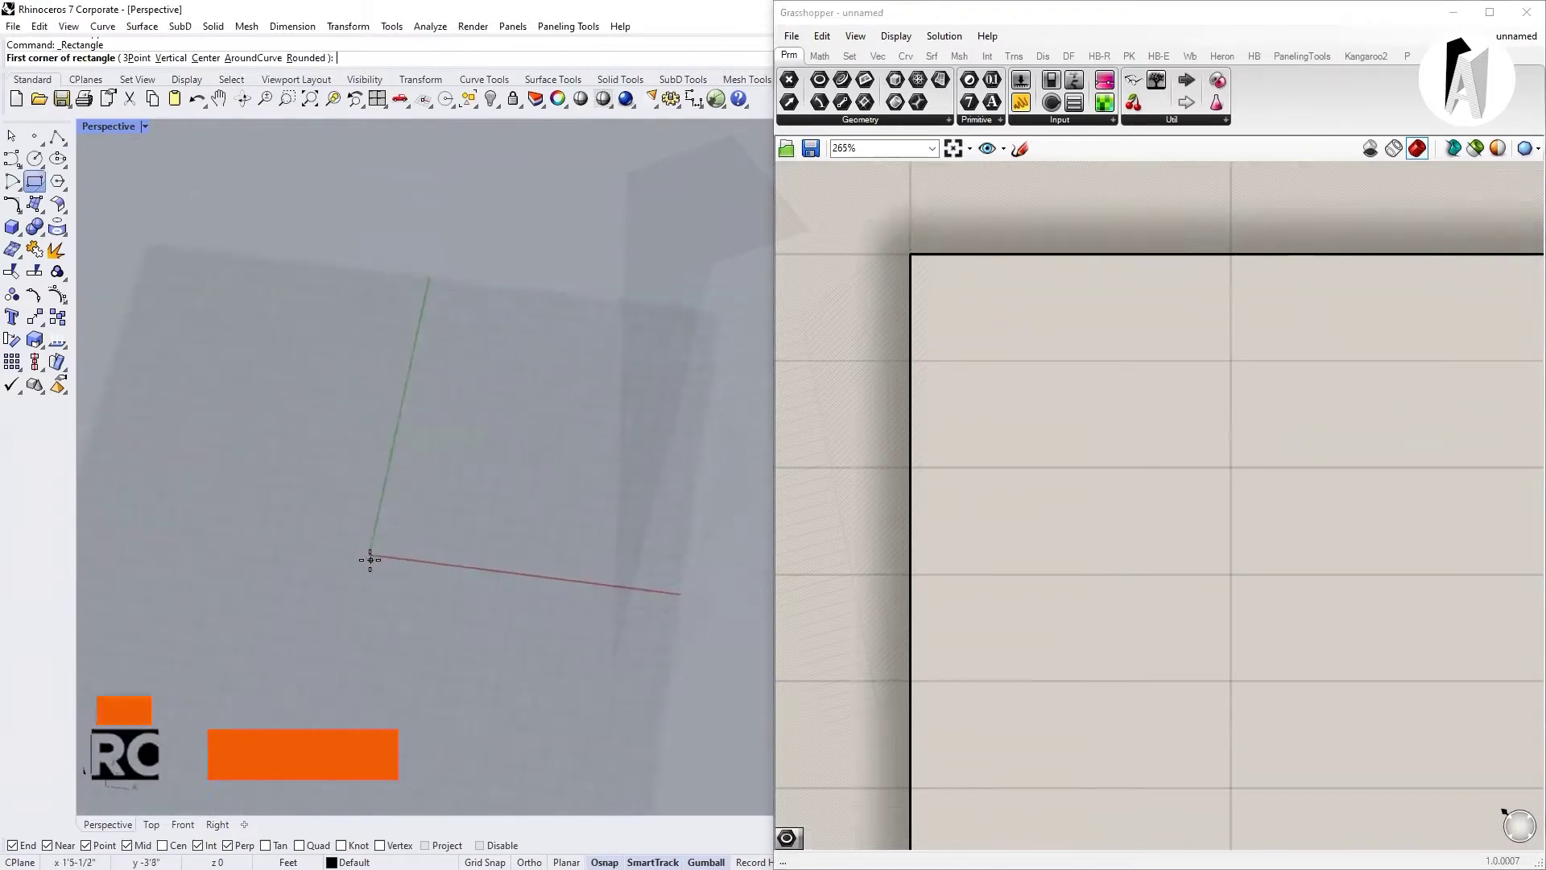
{"action": "left_click", "coordinate": [368, 554]}
{"action": "left_click", "coordinate": [721, 366]}
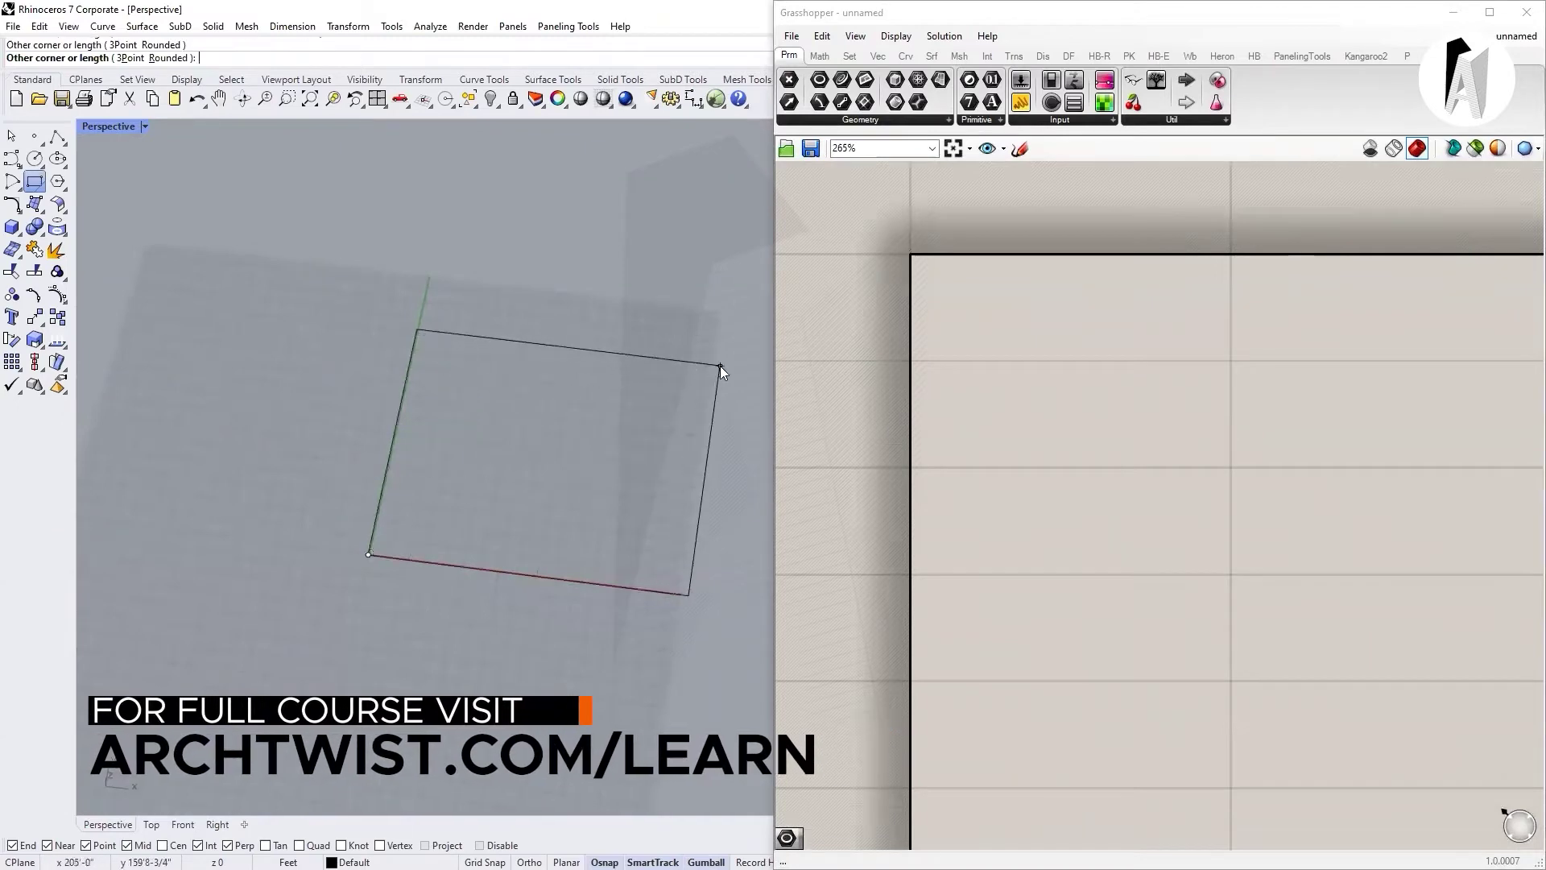
{"action": "left_click", "coordinate": [683, 361]}
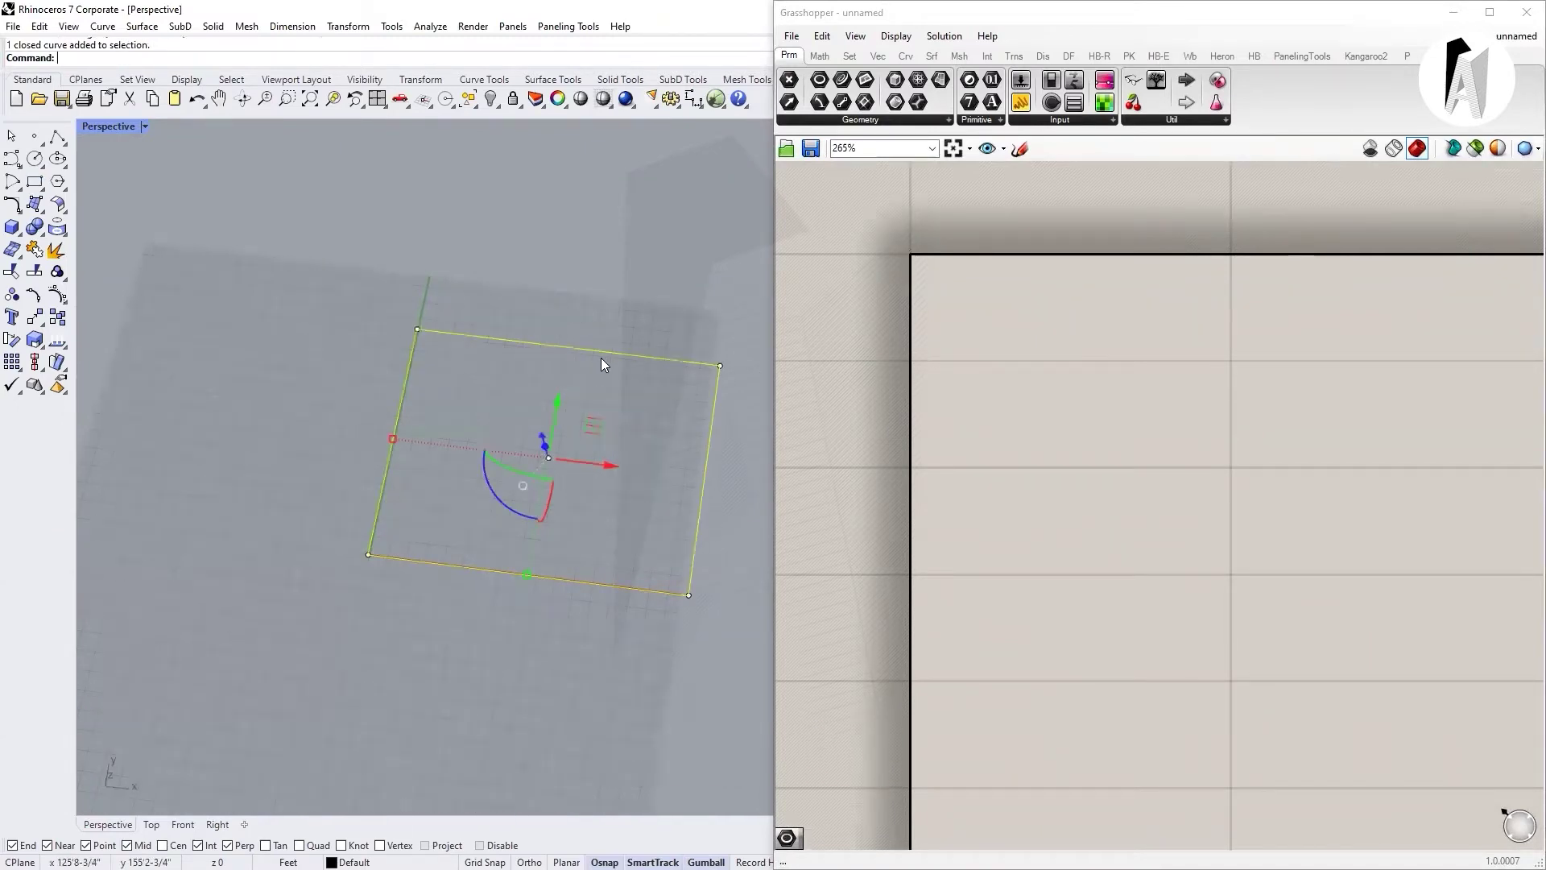
{"action": "type", "text": "PlanarSrf"}
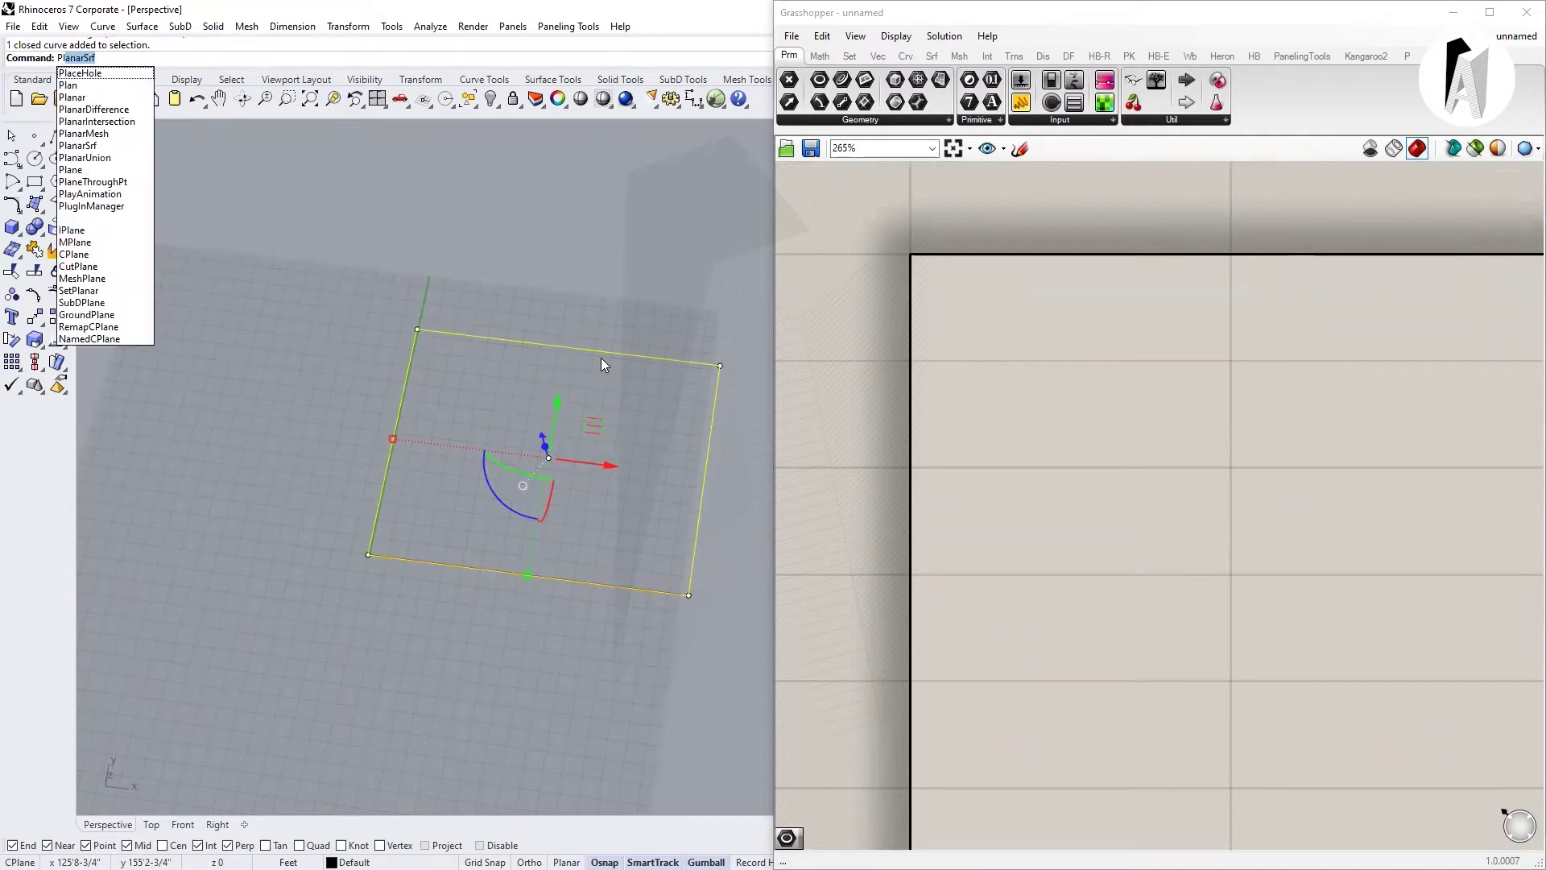
{"action": "key", "text": "Return"}
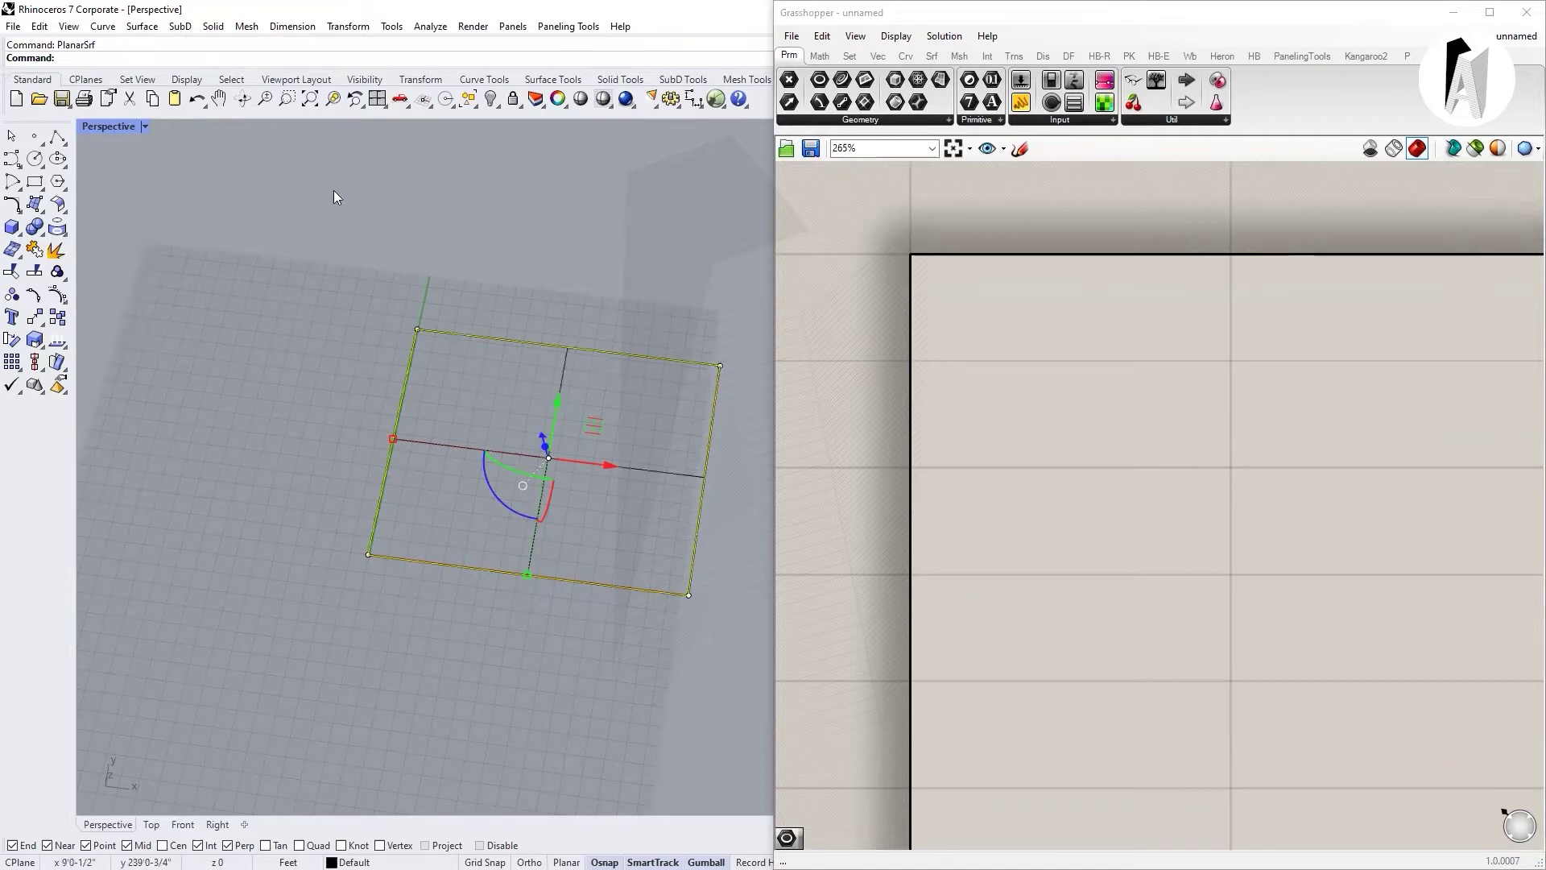
- Switch the Perspective viewport to Shaded display and orbit to re-angle the surface
{"action": "left_click", "coordinate": [150, 126]}
{"action": "left_click", "coordinate": [155, 198]}
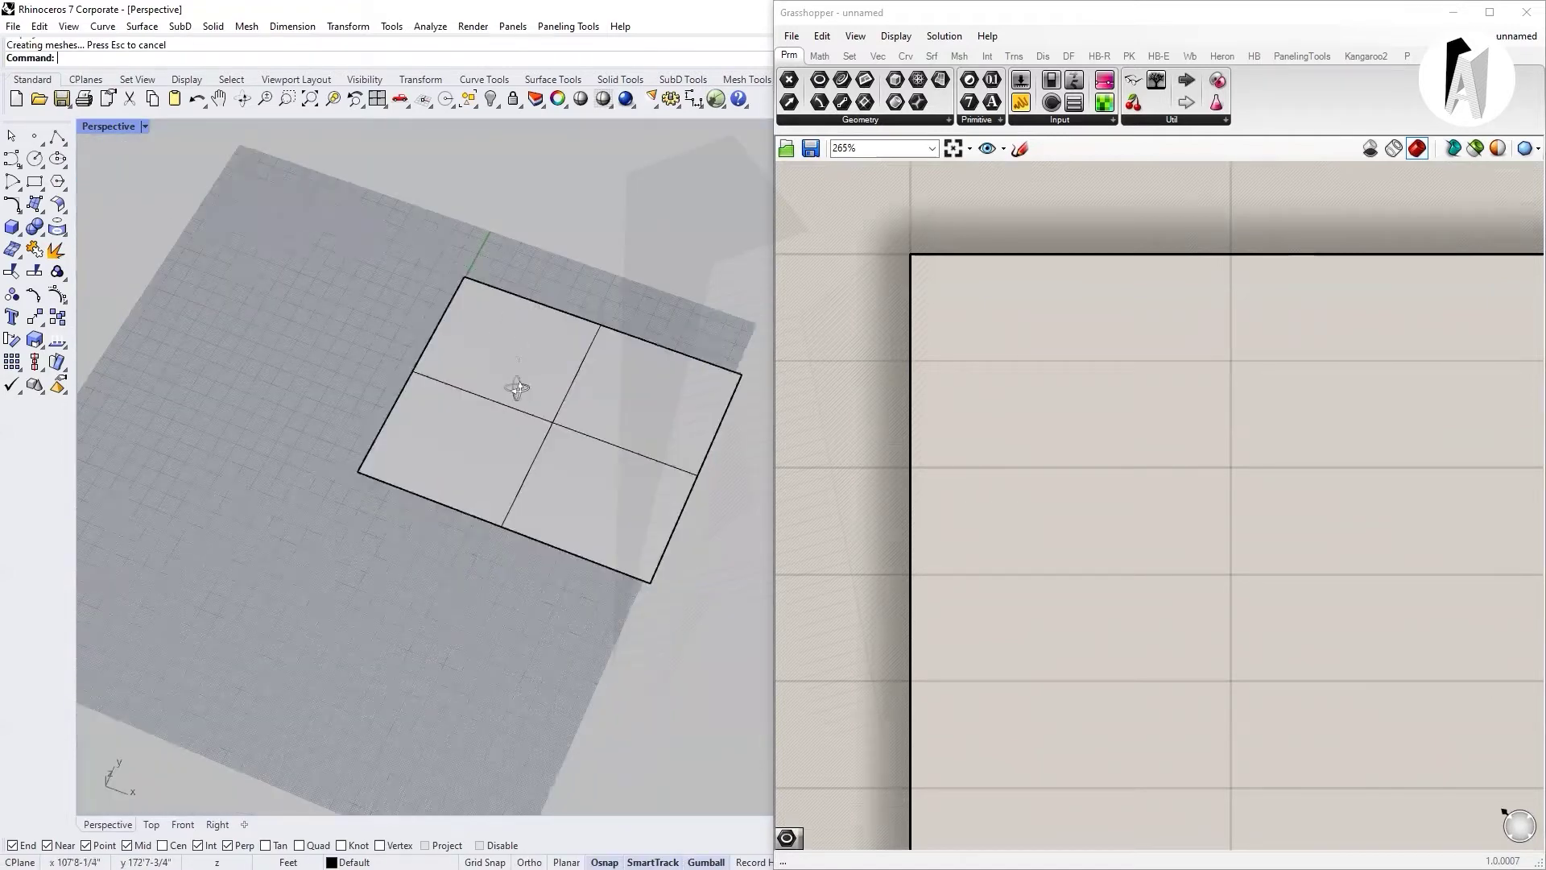
{"action": "right_click_drag", "start_coordinate": [518, 388], "coordinate": [570, 335]}
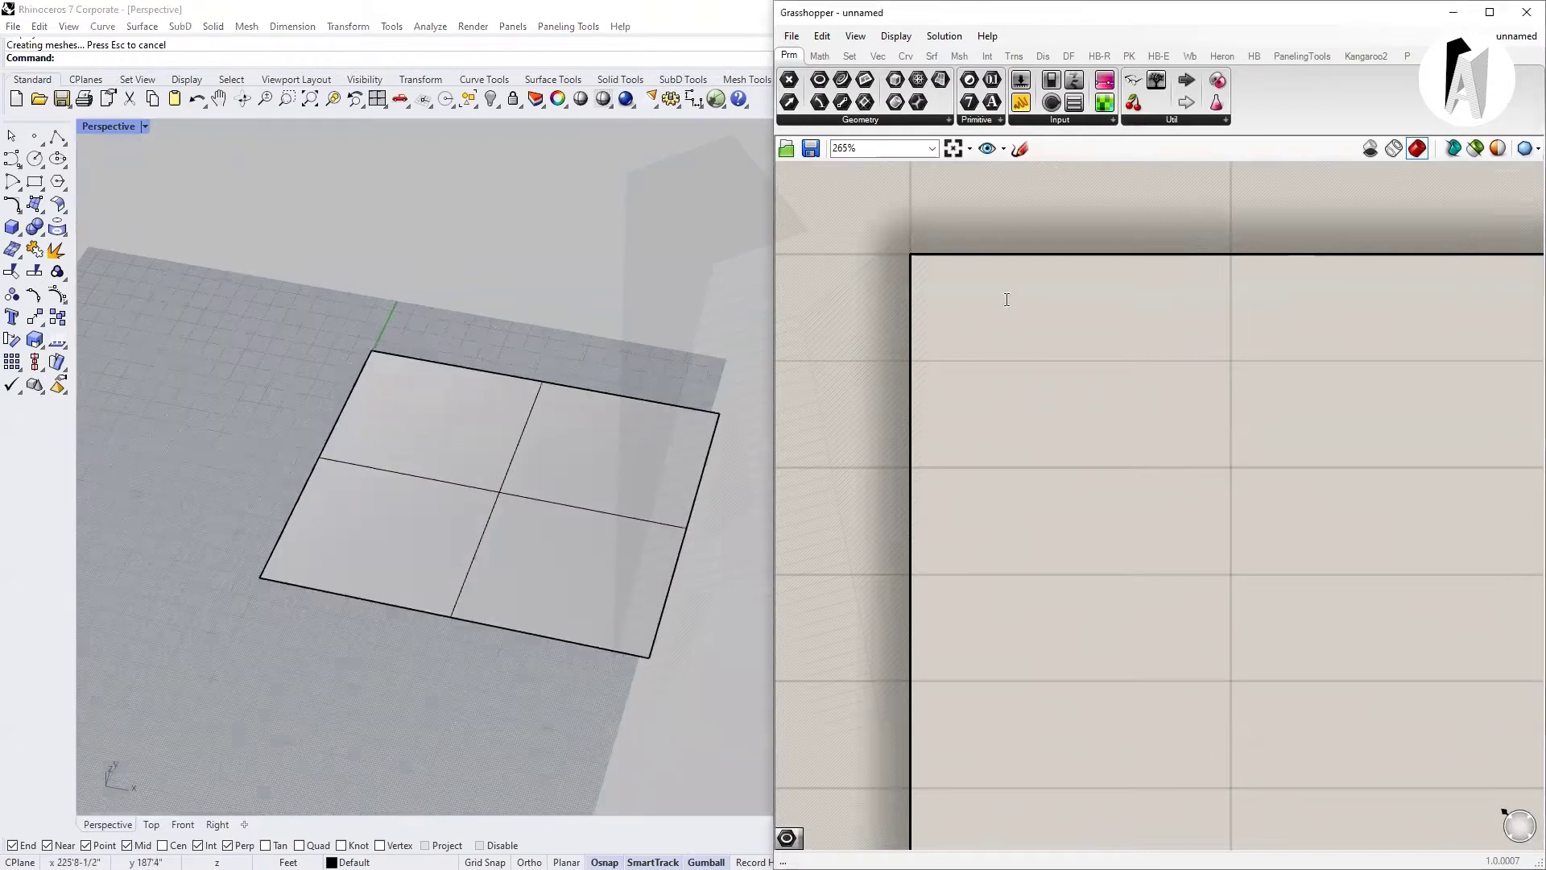
- Add a Surface parameter and set it to reference the Rhino planar surface
{"action": "double_click", "coordinate": [1007, 299]}
{"action": "type", "text": "gra"}
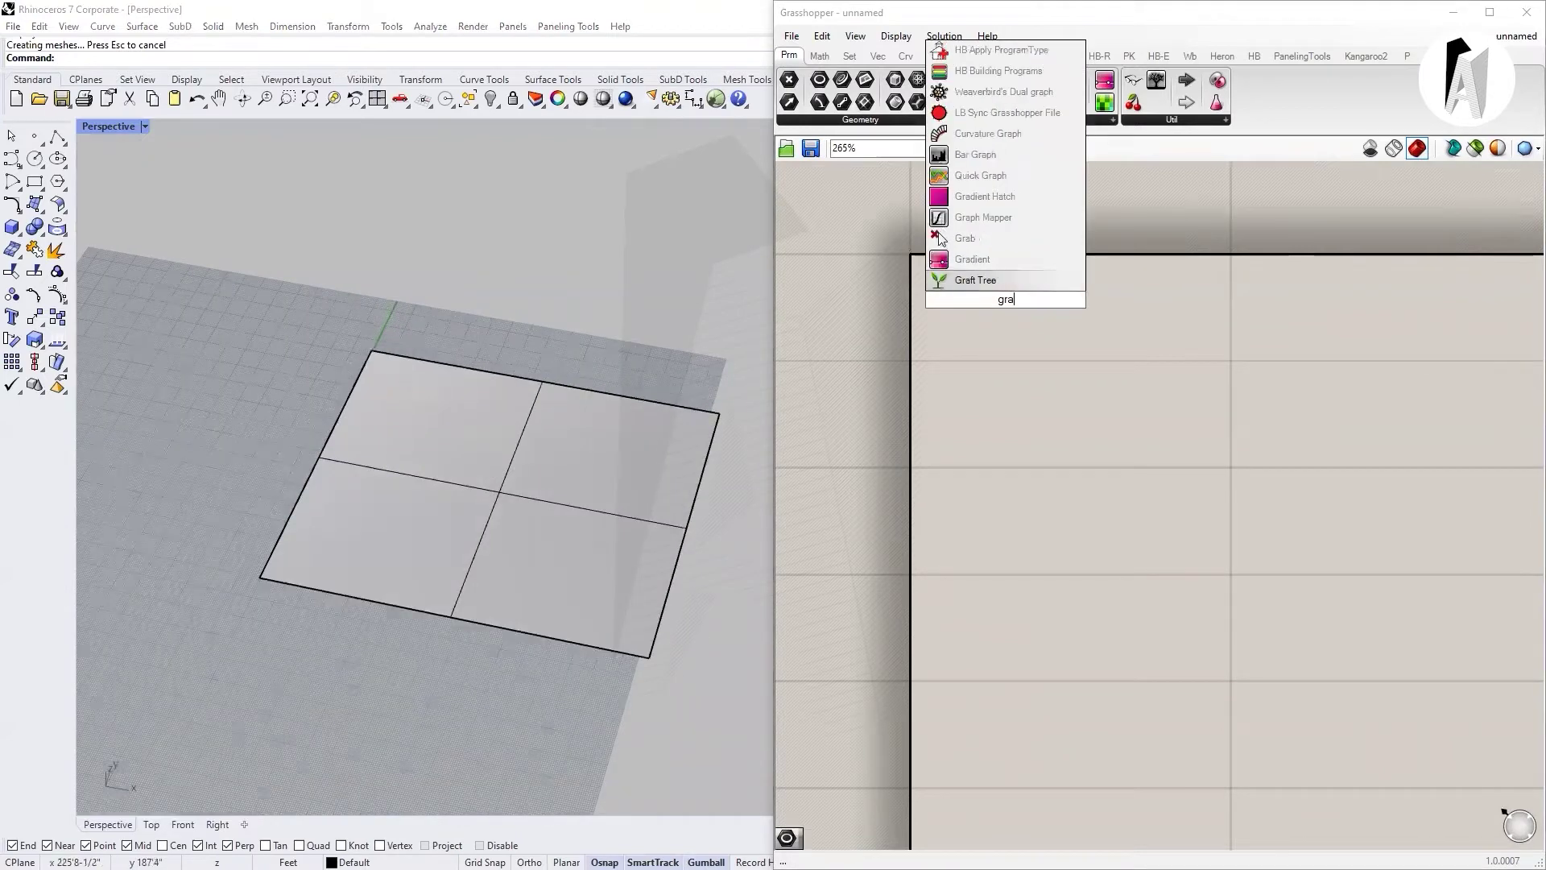
{"action": "key", "text": "BackSpace"}
{"action": "key", "text": "BackSpace"}
{"action": "key", "text": "BackSpace"}
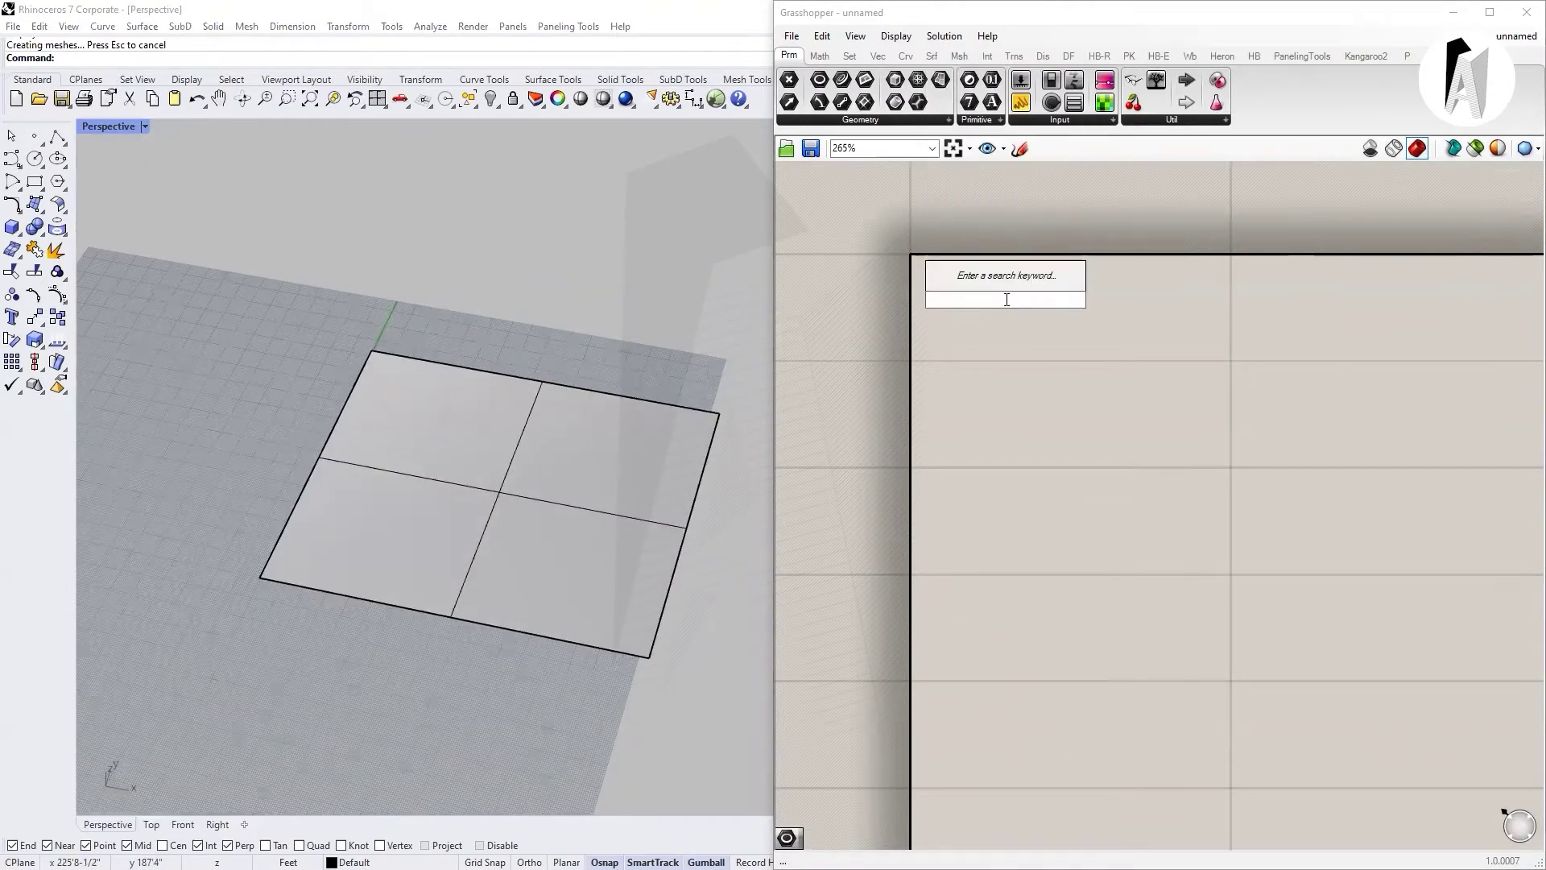
{"action": "type", "text": "surfa"}
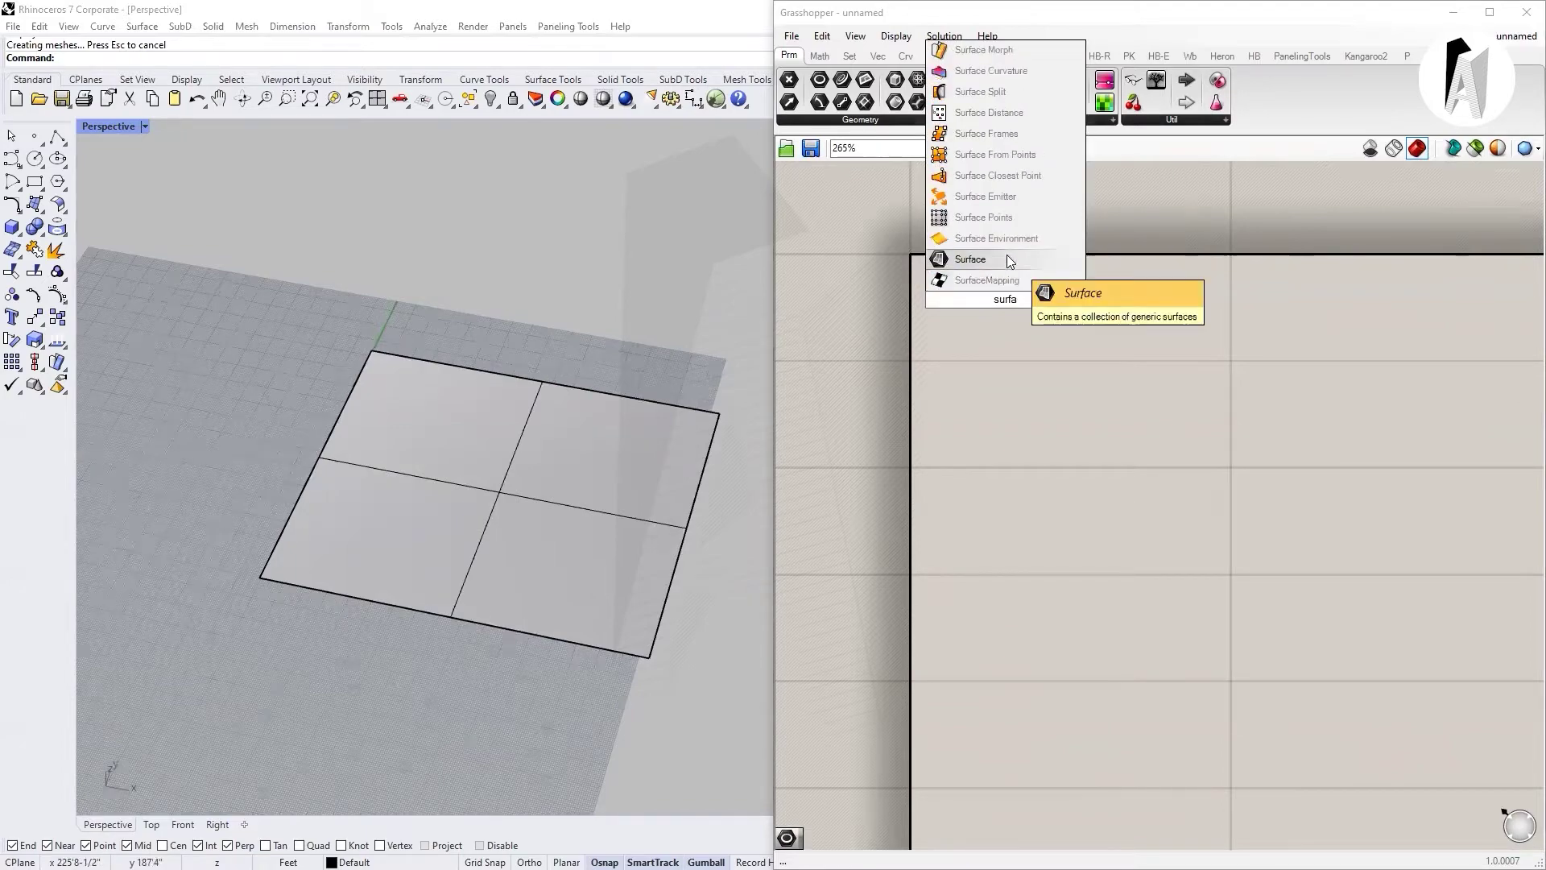
{"action": "left_click", "coordinate": [997, 239]}
{"action": "right_click", "coordinate": [998, 285]}
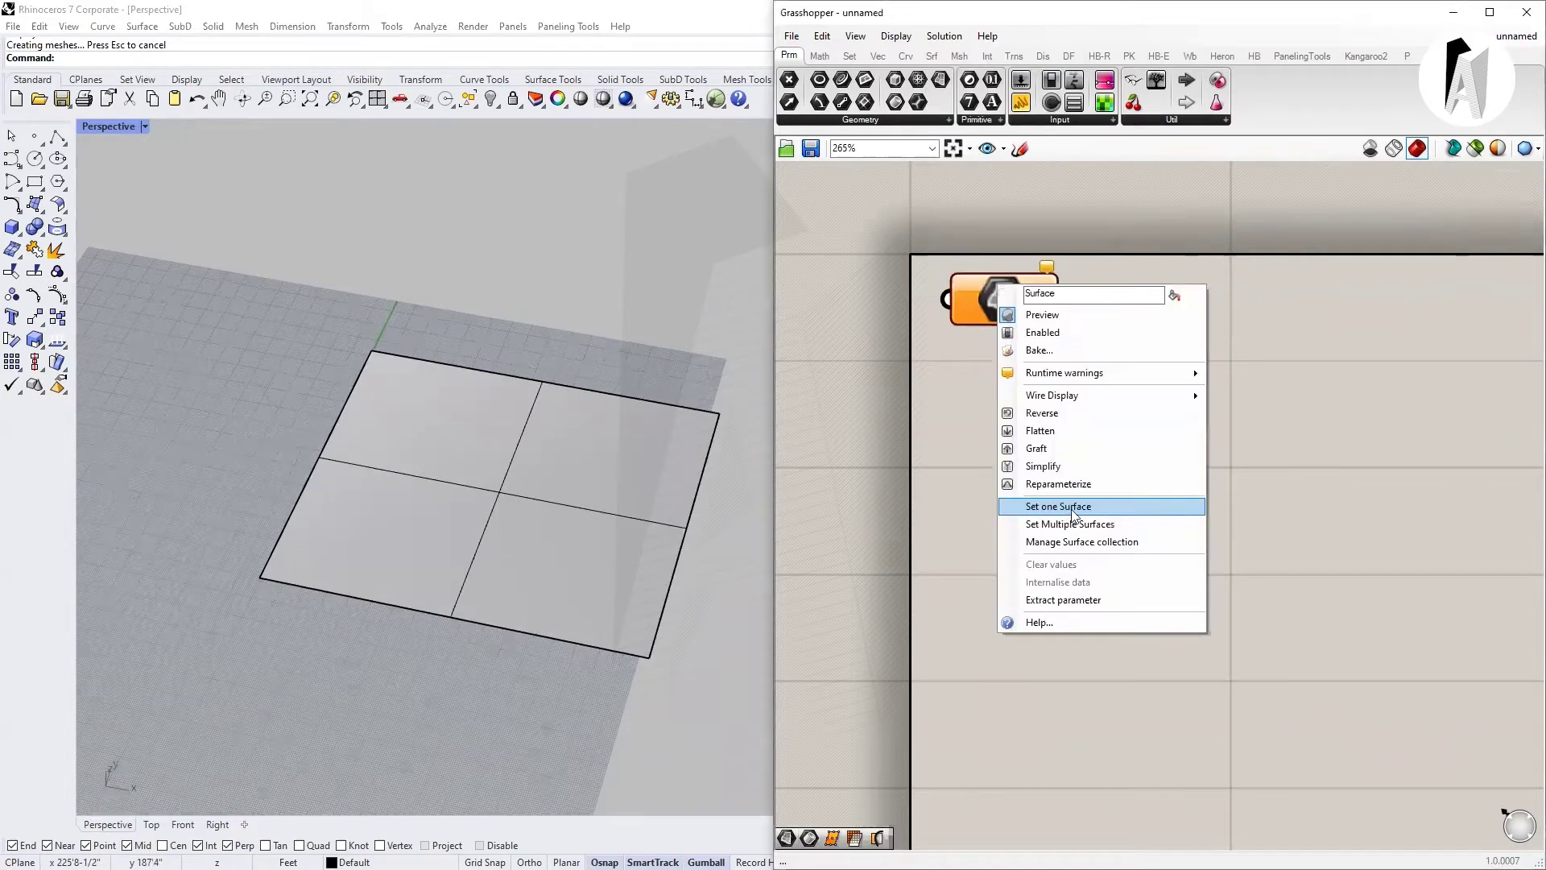
{"action": "left_click", "coordinate": [1071, 508]}
{"action": "left_click", "coordinate": [503, 463]}
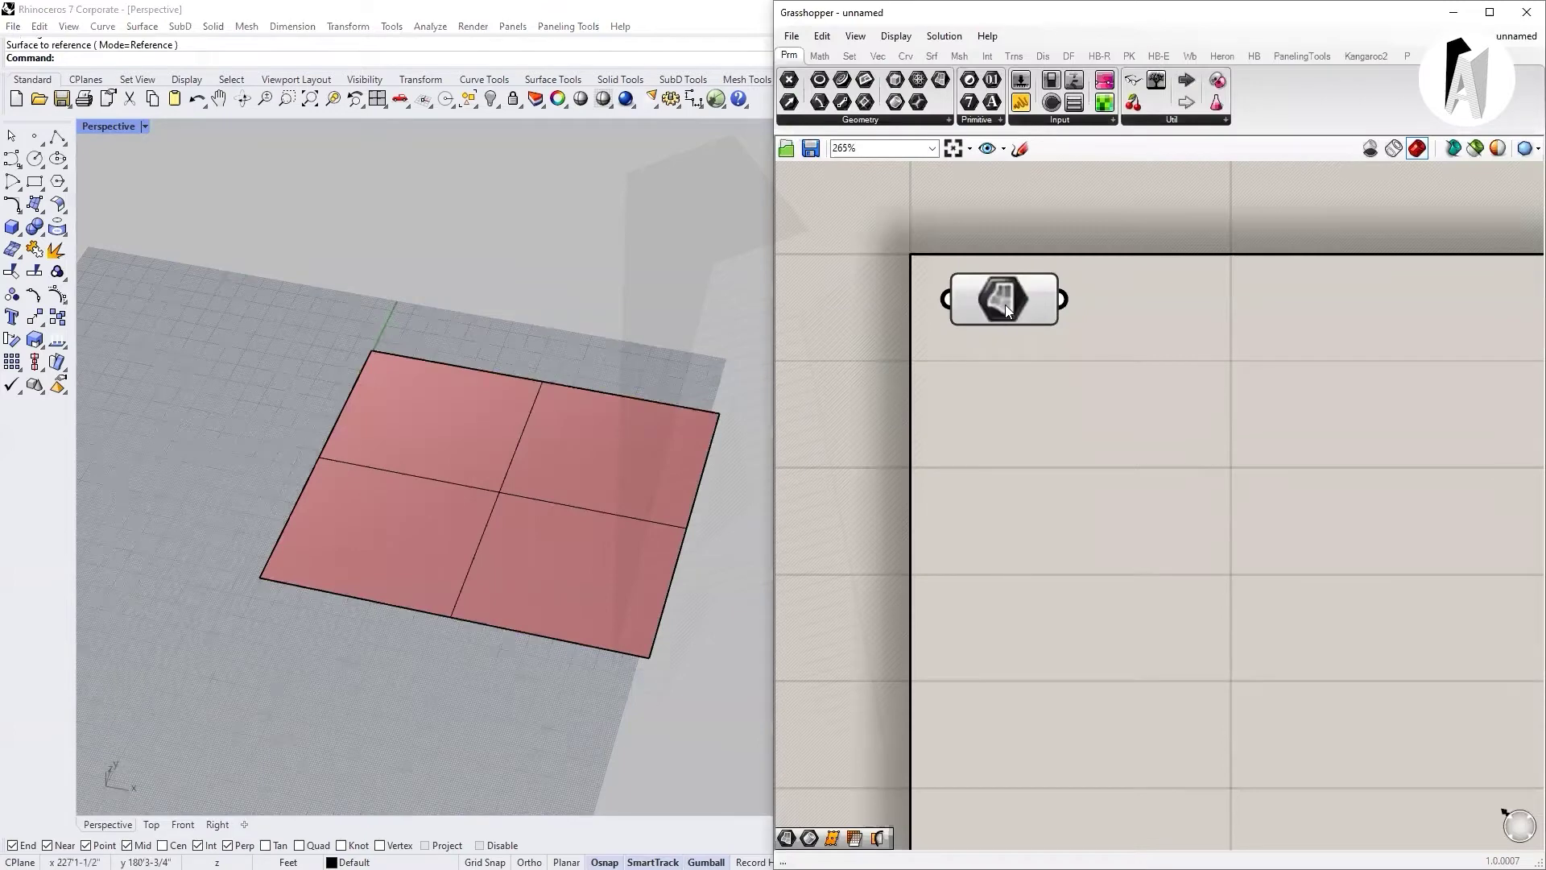
- Hide the original Rhino surface so only the green Grasshopper preview remains
{"action": "left_click_drag", "start_coordinate": [1005, 304], "coordinate": [1012, 339]}
{"action": "left_click", "coordinate": [555, 441]}
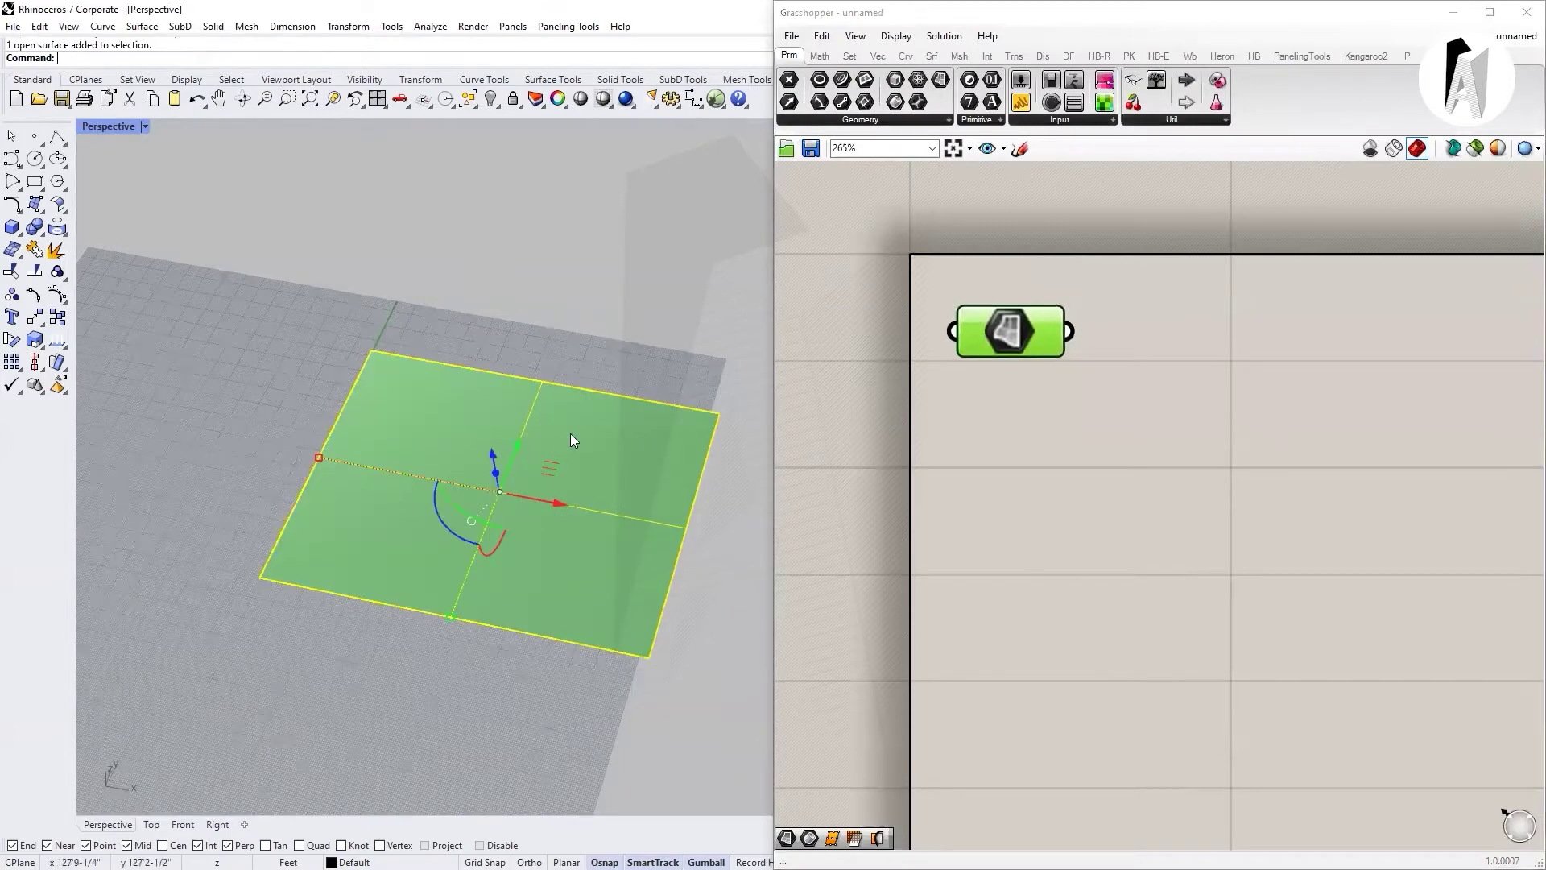
{"action": "type", "text": "hide"}
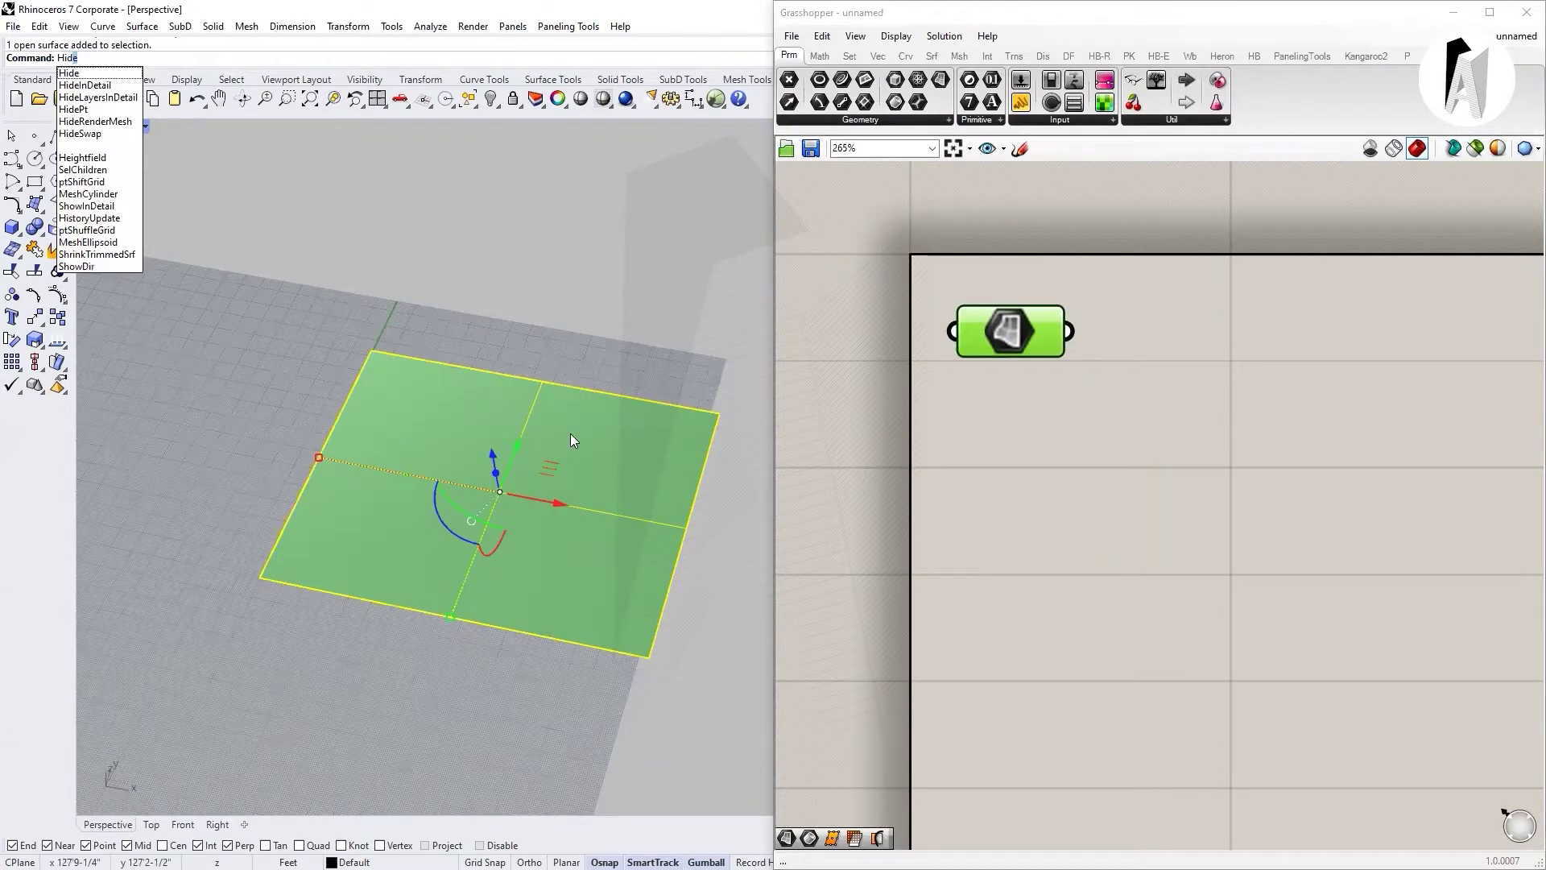
{"action": "key", "text": "Return"}
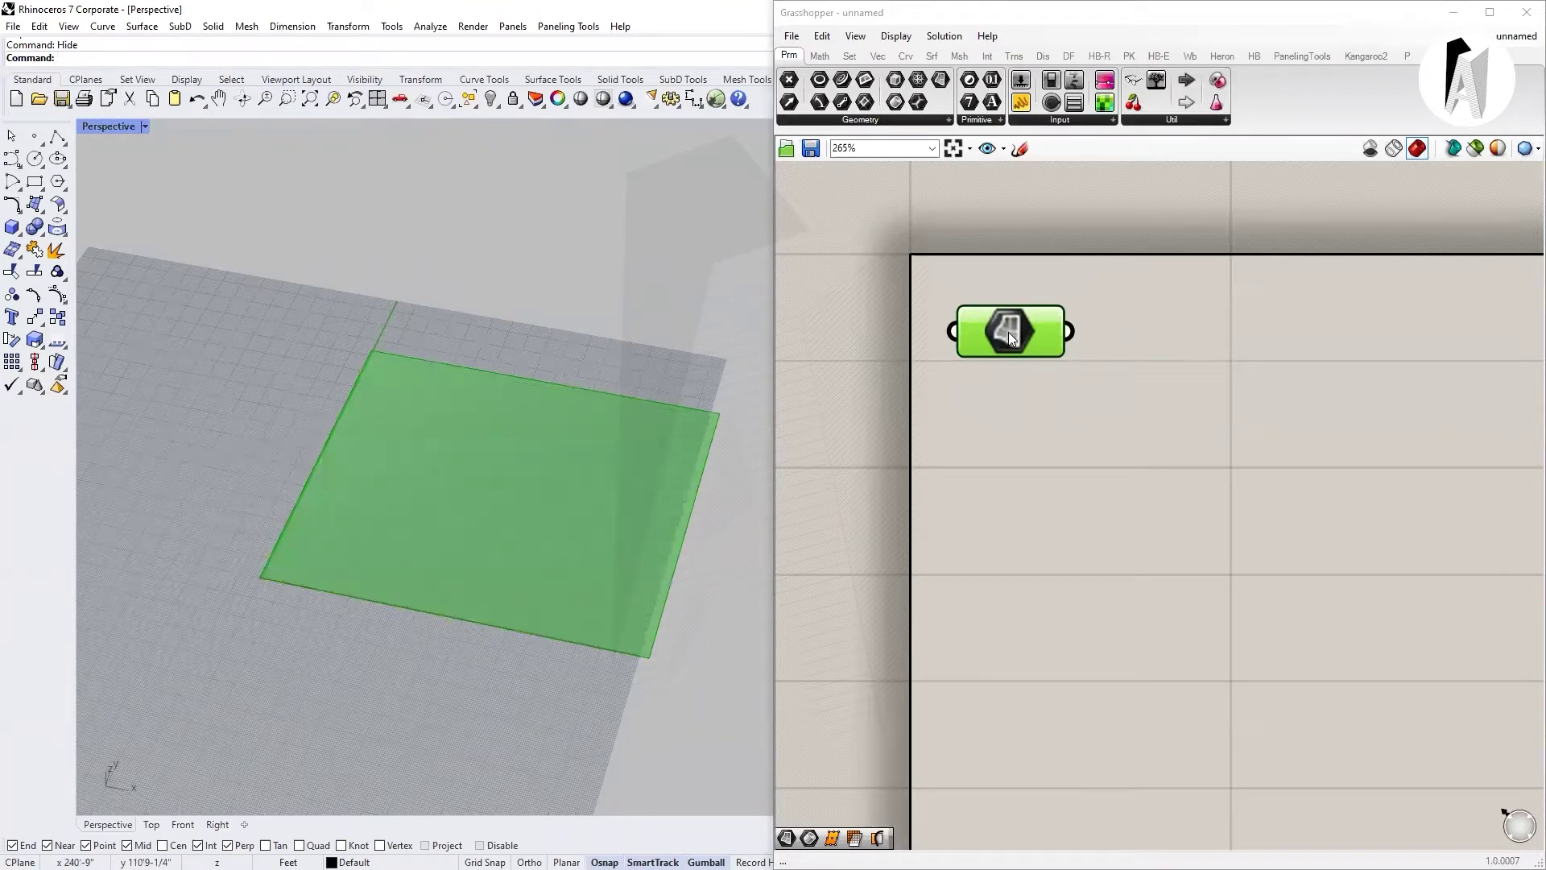
{"action": "left_click_drag", "start_coordinate": [1011, 330], "coordinate": [1023, 334]}
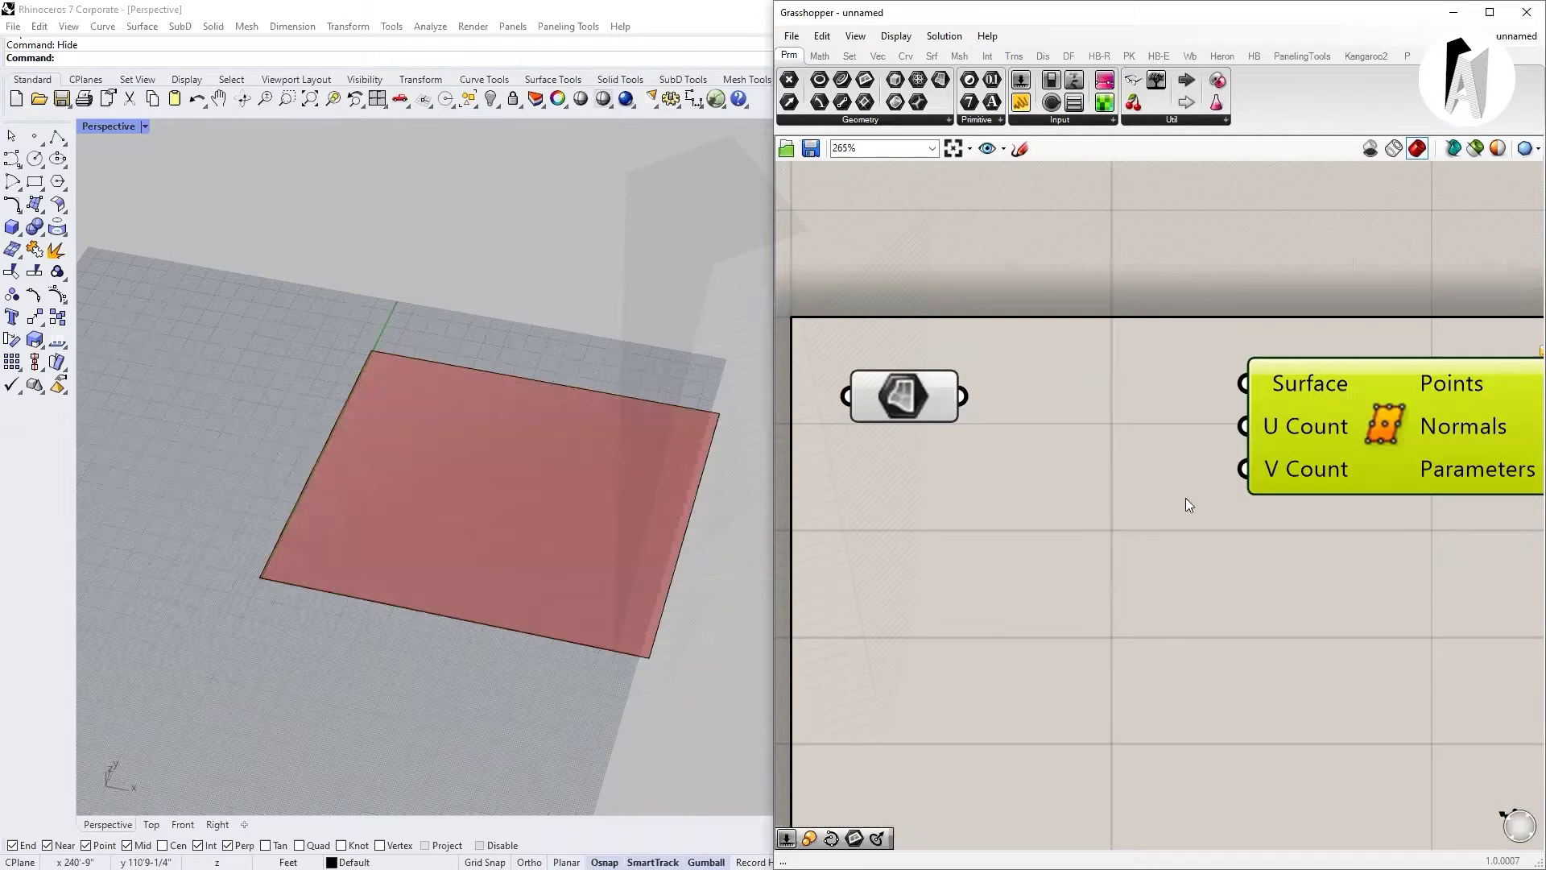
- Position Divide Surface beside the Surface parameter and wire the surface into its Surface input
{"action": "left_click_drag", "start_coordinate": [1366, 426], "coordinate": [1277, 455]}
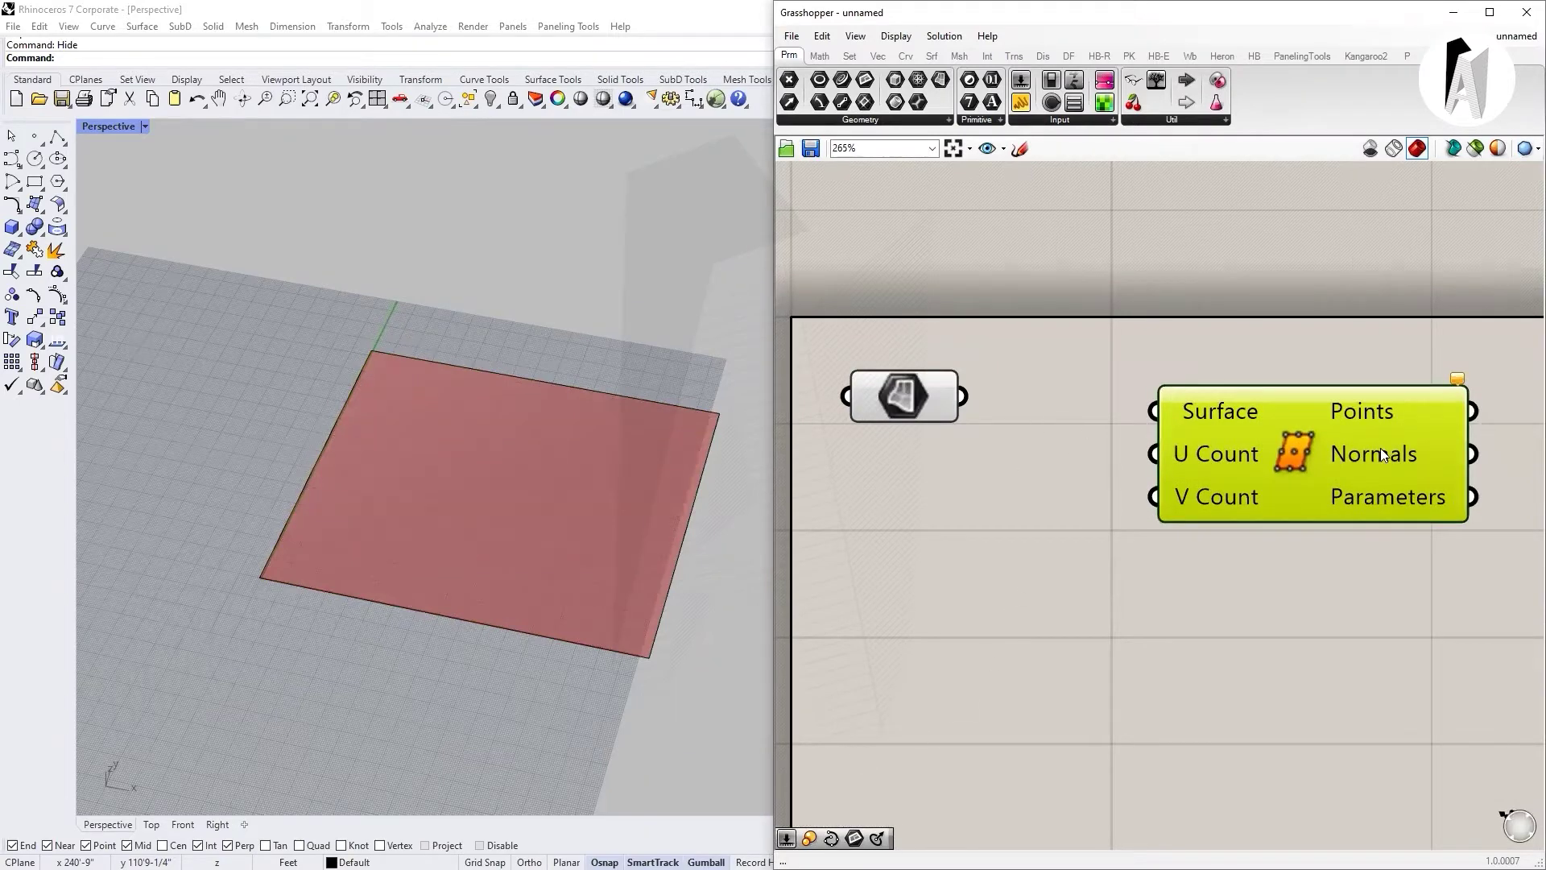
{"action": "left_click", "coordinate": [1046, 368]}
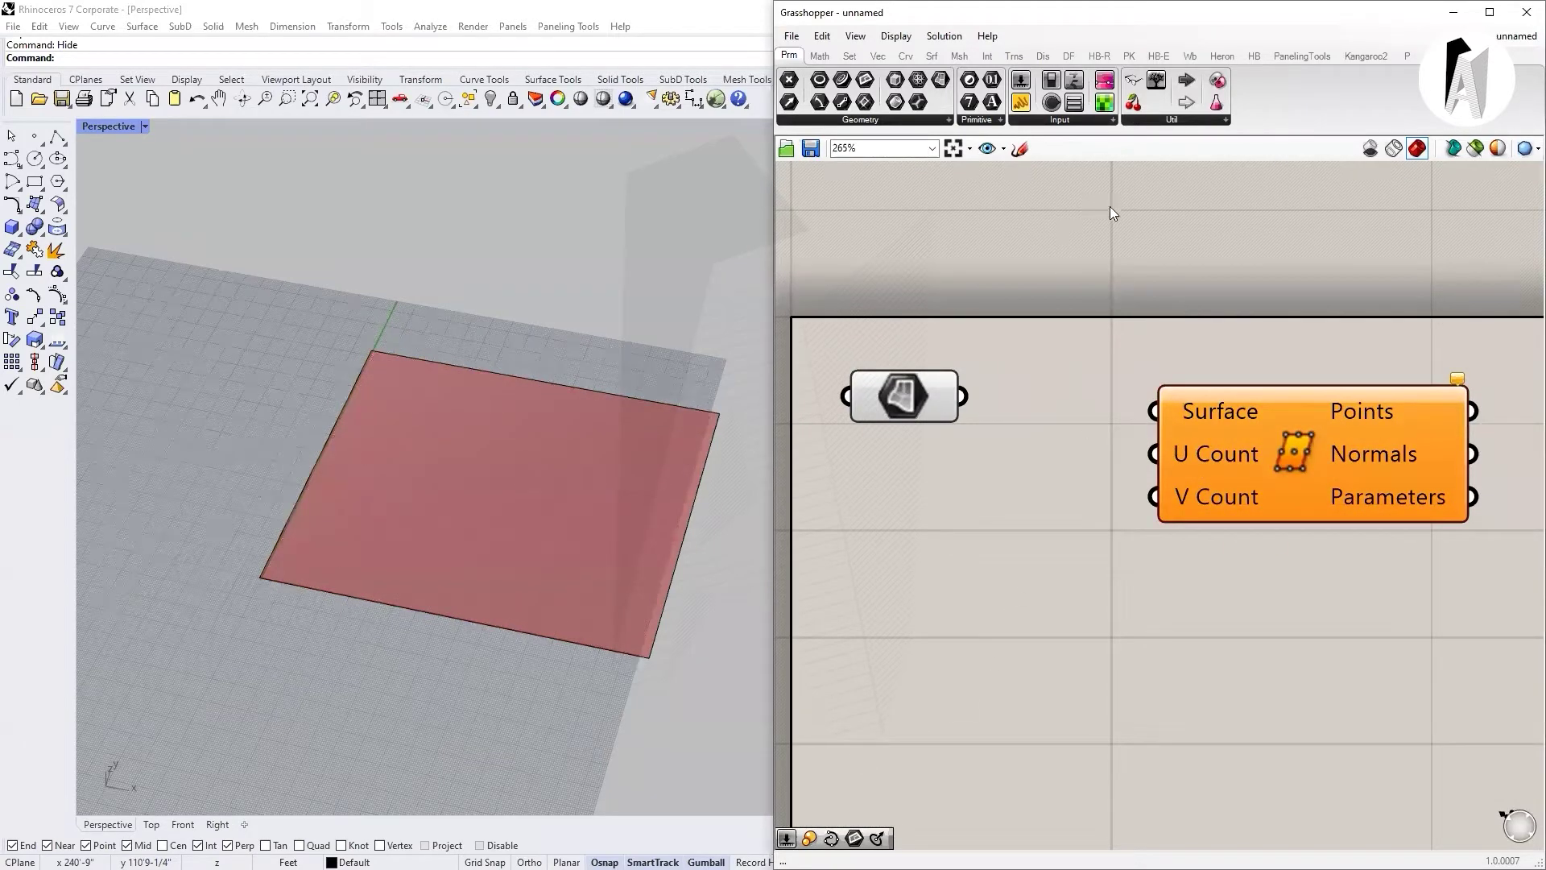
{"action": "scroll", "coordinate": [971, 344], "scroll_direction": "down", "scroll_amount": 1}
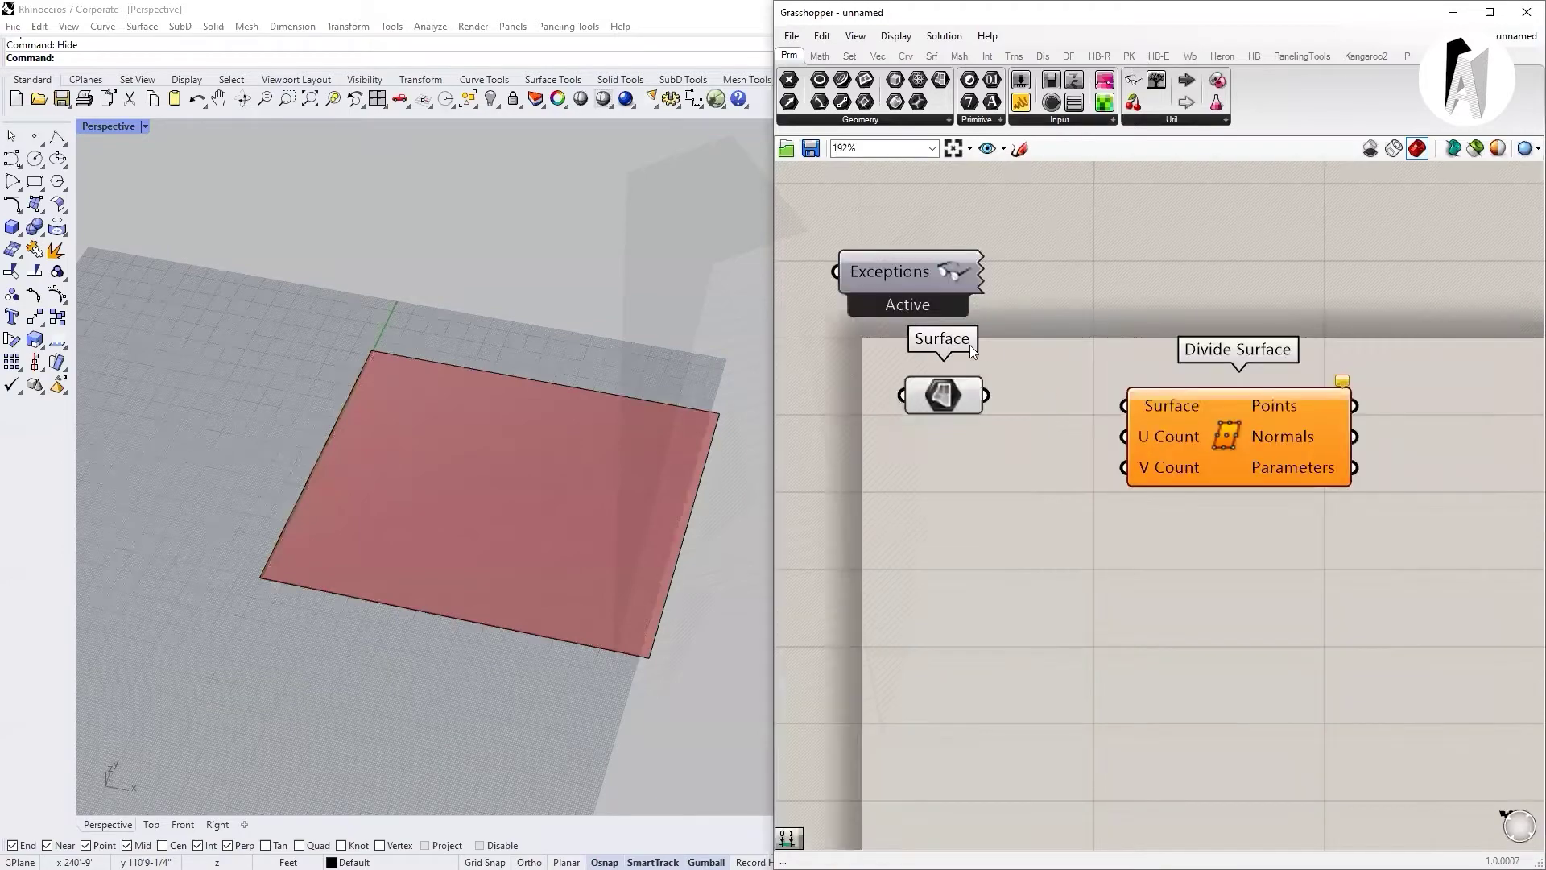
{"action": "scroll", "coordinate": [944, 270], "scroll_direction": "down", "scroll_amount": 1}
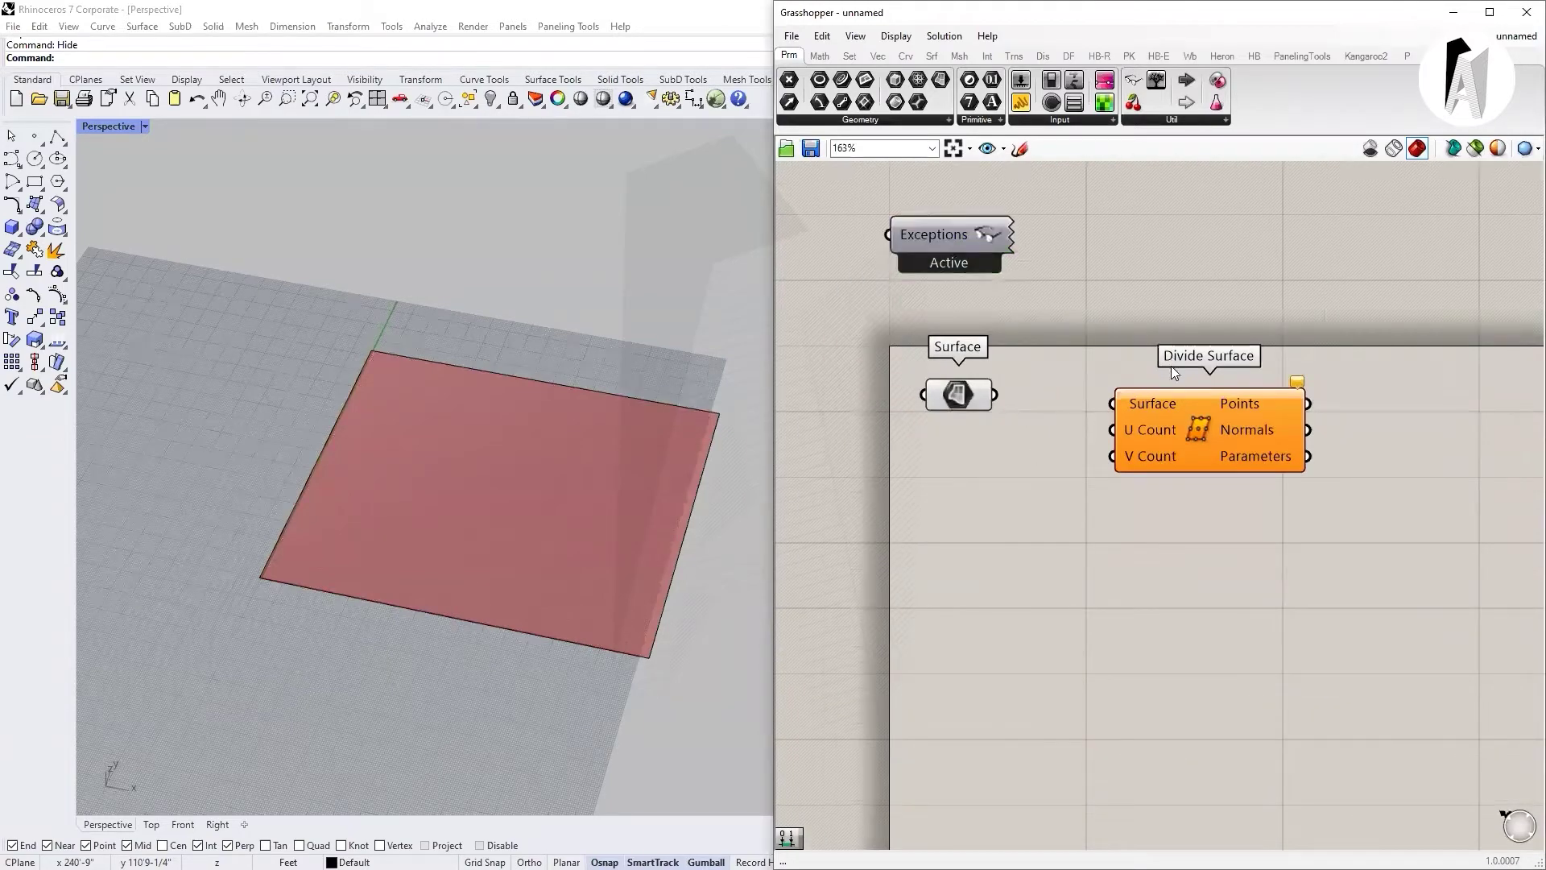
{"action": "scroll", "coordinate": [1009, 423], "scroll_direction": "up", "scroll_amount": 1}
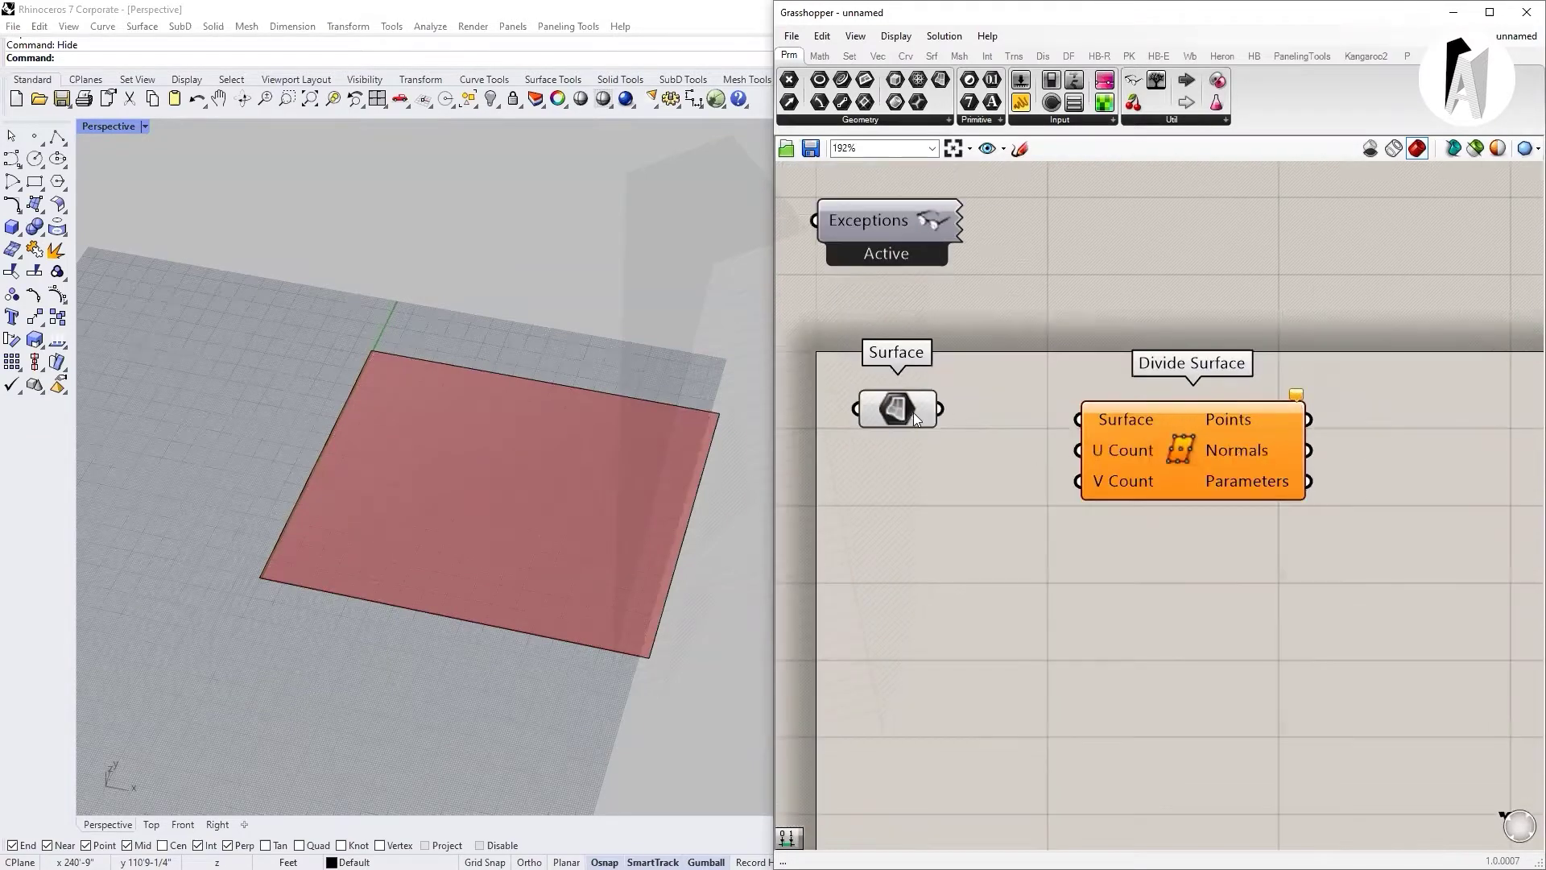
{"action": "left_click", "coordinate": [914, 412]}
{"action": "left_click_drag", "start_coordinate": [946, 407], "coordinate": [1080, 416]}
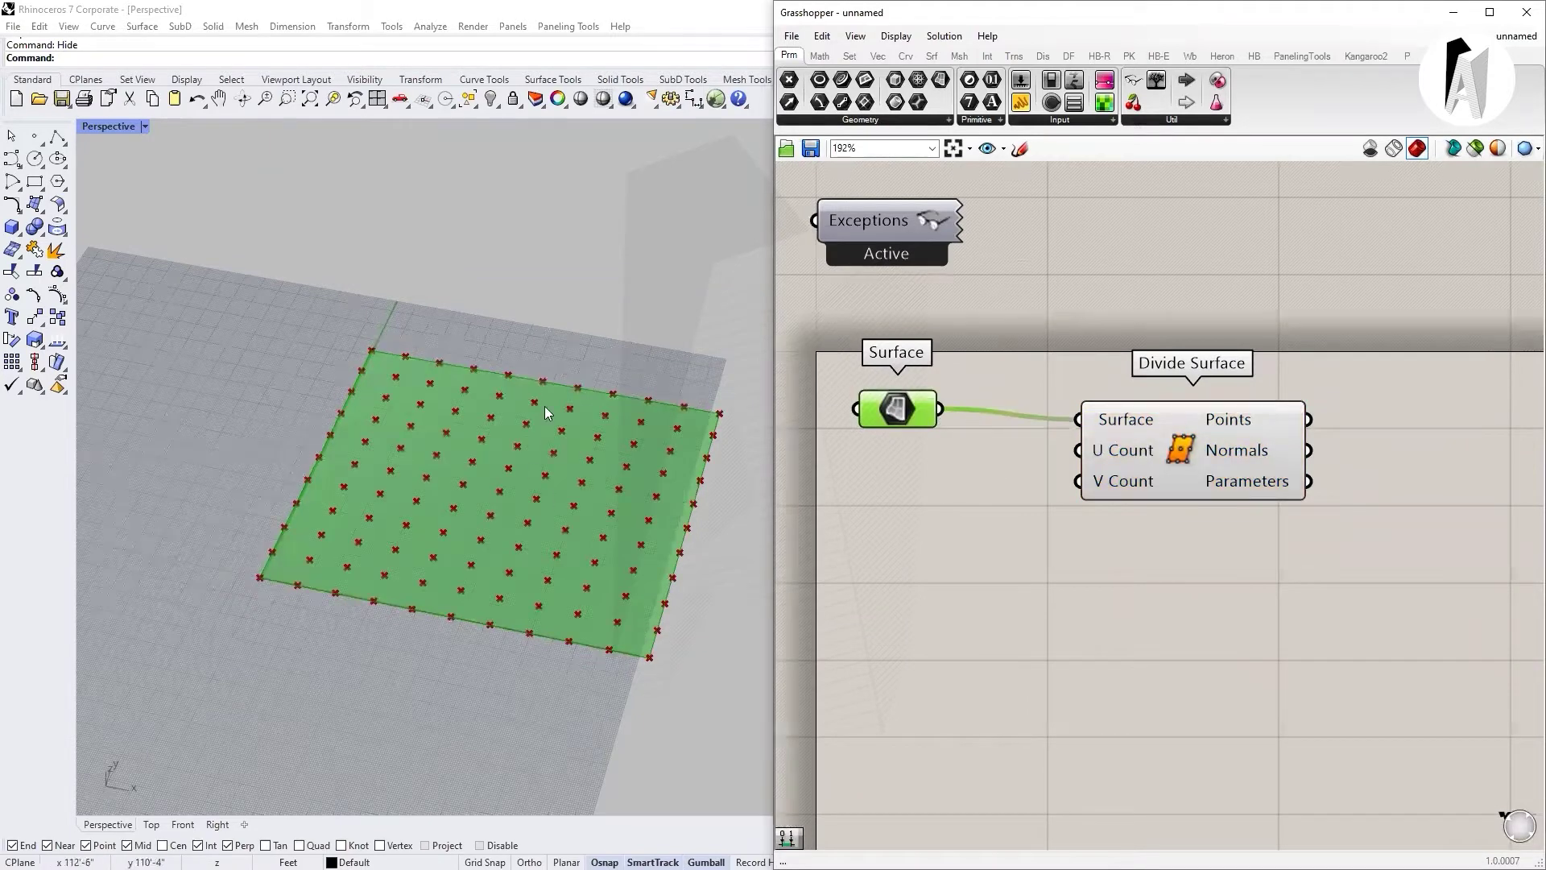
{"action": "left_click", "coordinate": [1204, 552]}
{"action": "scroll", "coordinate": [1123, 442], "scroll_direction": "down", "scroll_amount": 2}
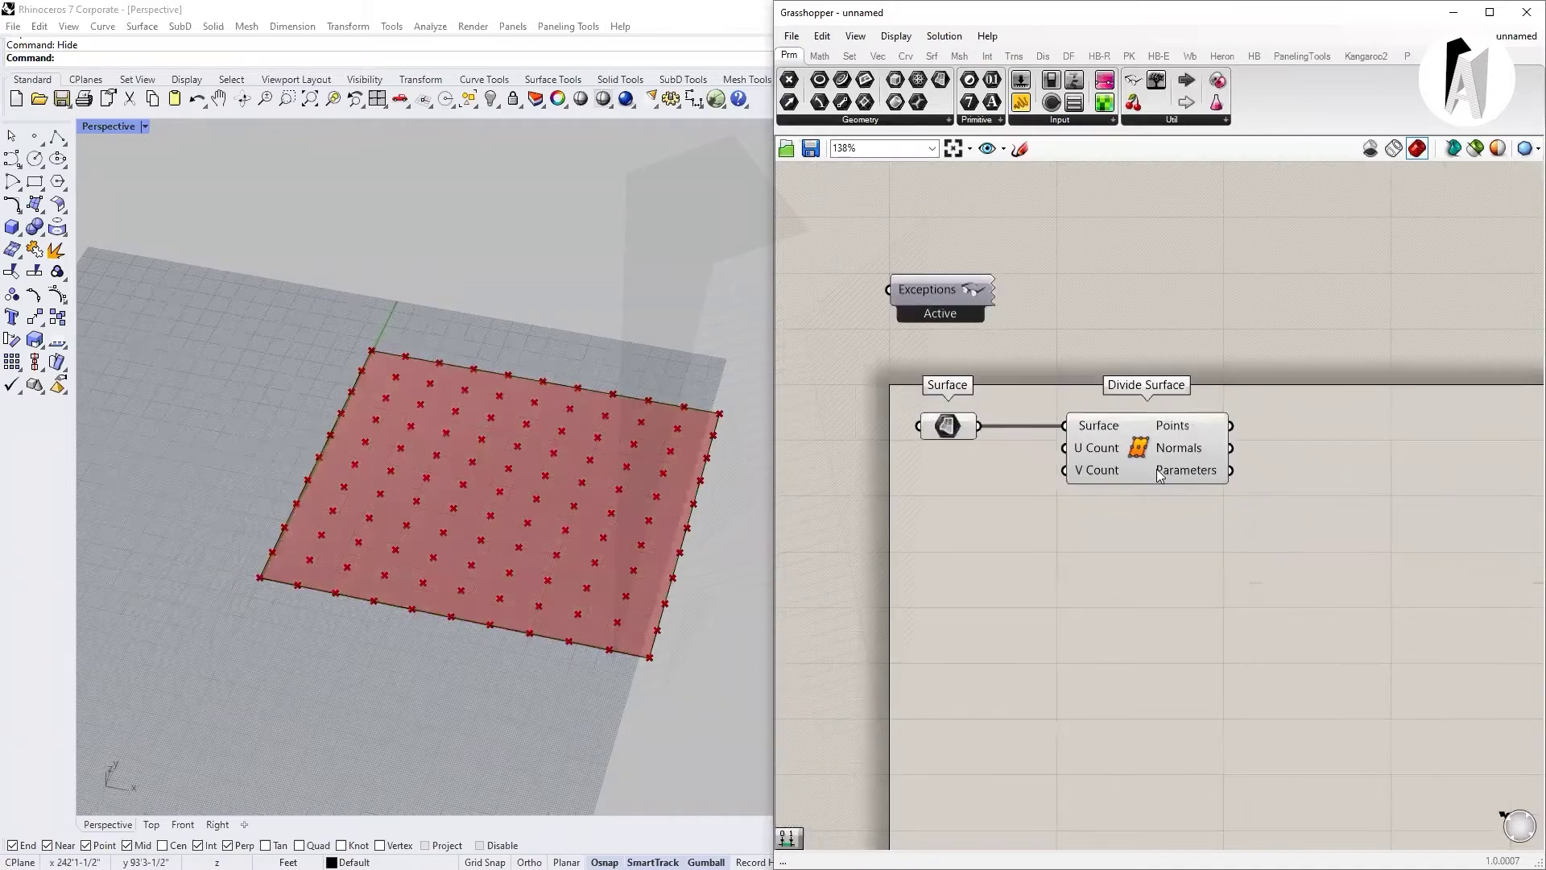
{"action": "scroll", "coordinate": [1250, 466], "scroll_direction": "up", "scroll_amount": 3}
{"action": "double_click", "coordinate": [1318, 432]}
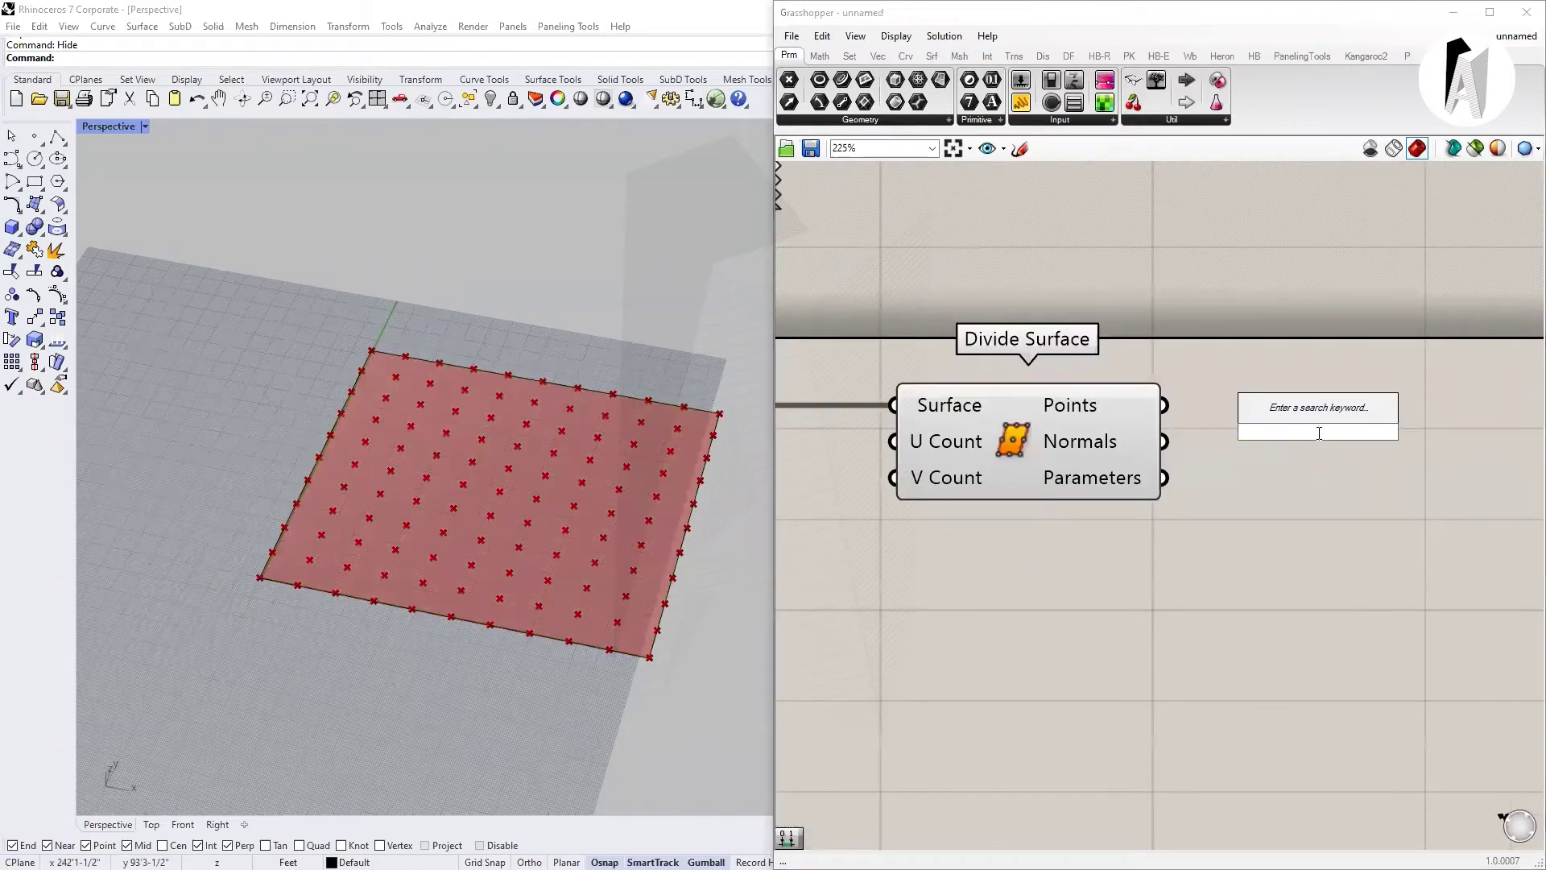
{"action": "type", "text": "circle"}
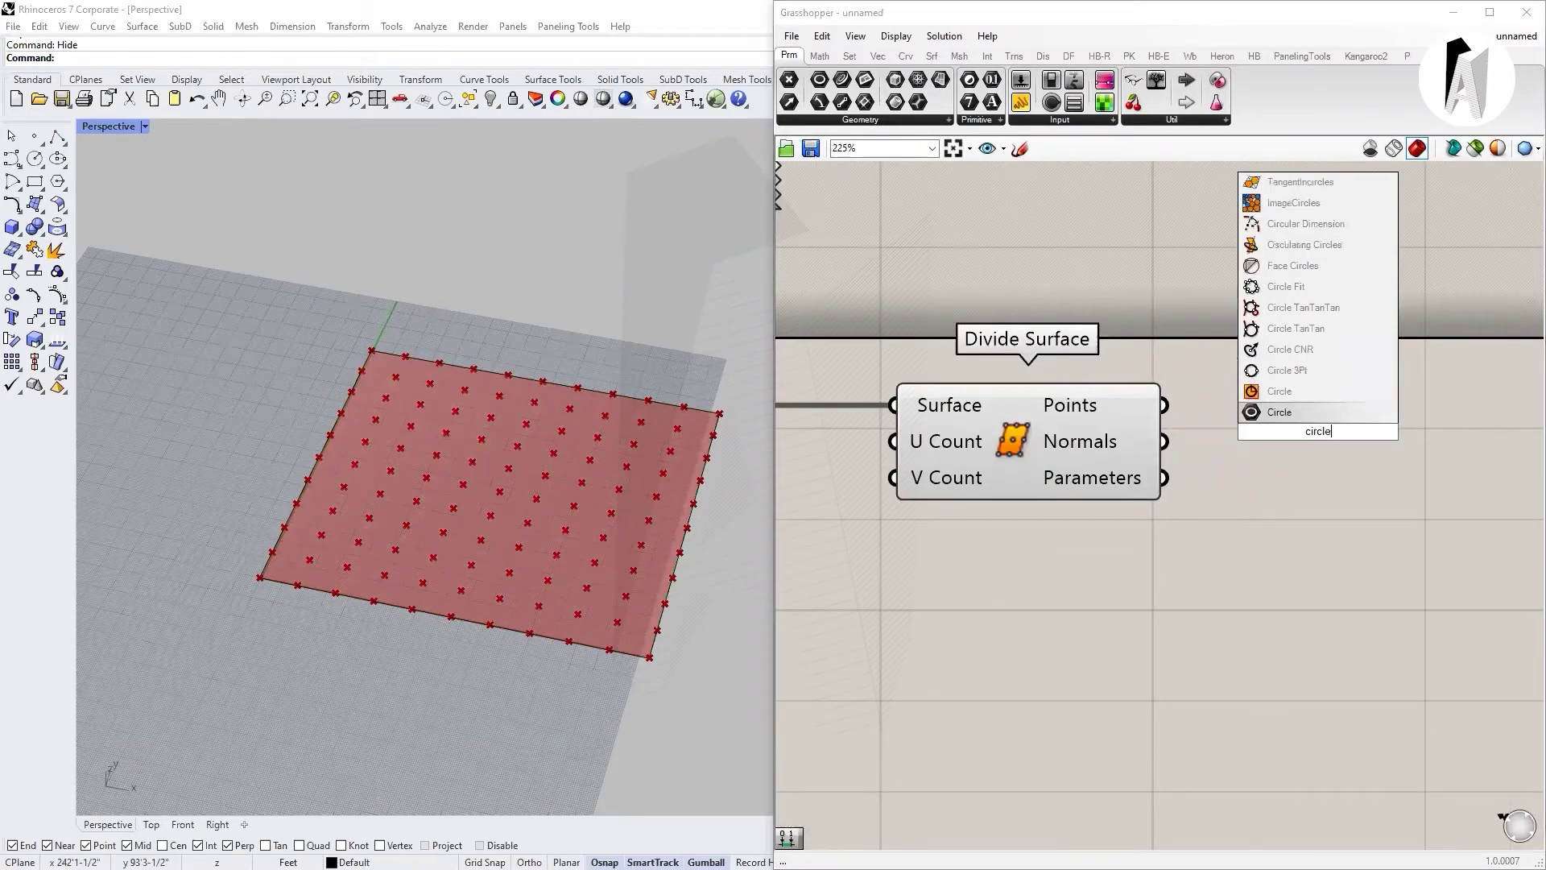
- Add a Circle on the grid points, with radius from a Number Slider set to 5
{"action": "left_click", "coordinate": [1305, 412]}
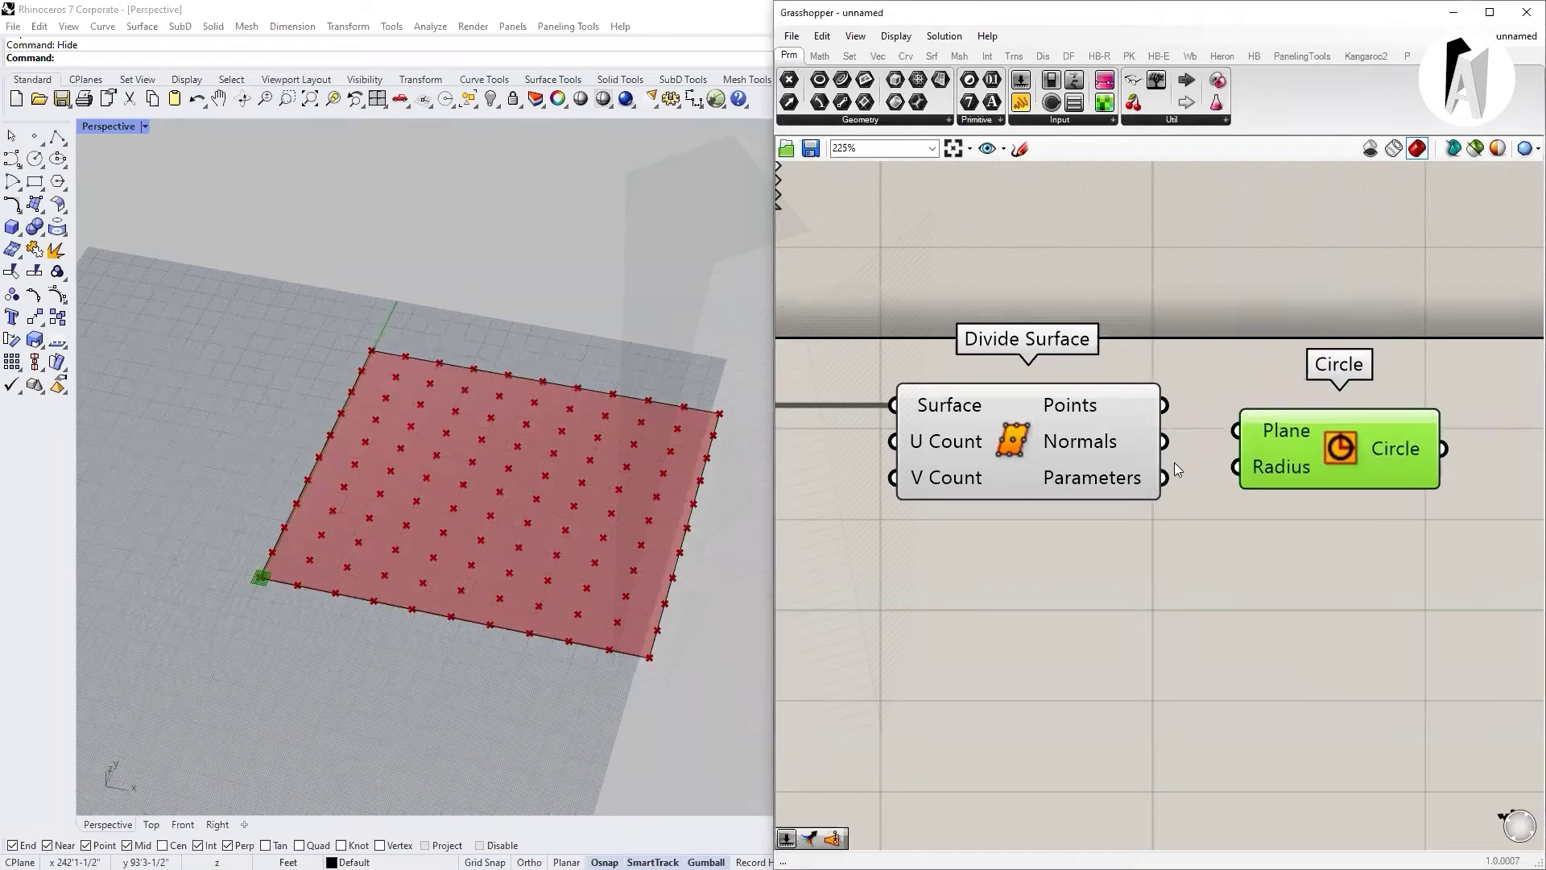
{"action": "left_click_drag", "start_coordinate": [1166, 407], "coordinate": [1355, 444]}
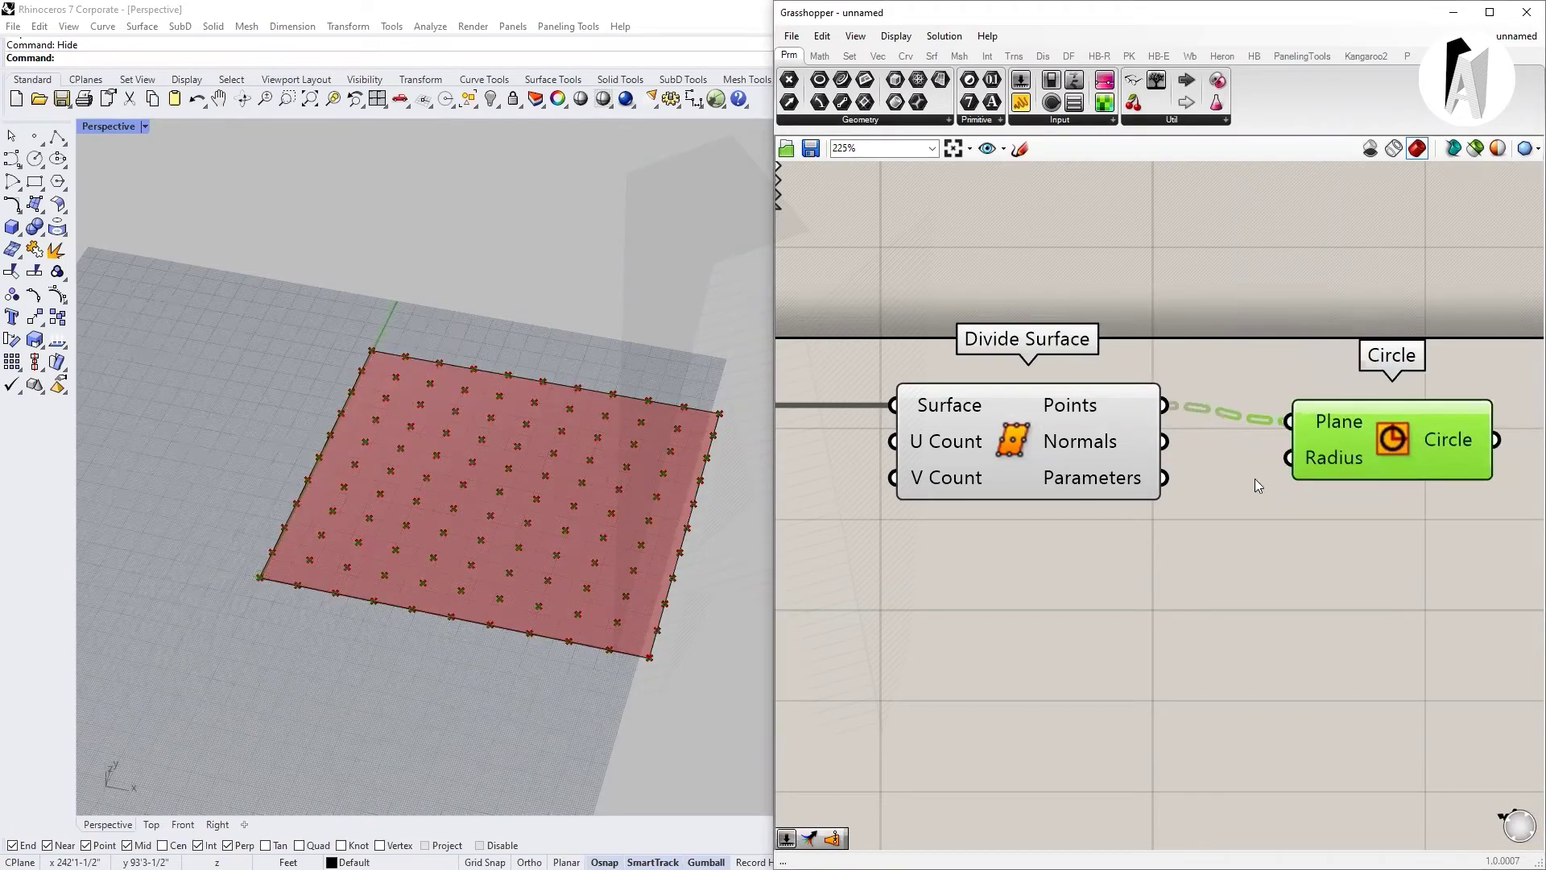
{"action": "double_click", "coordinate": [1155, 620]}
{"action": "type", "text": "5"}
{"action": "key", "text": "Return"}
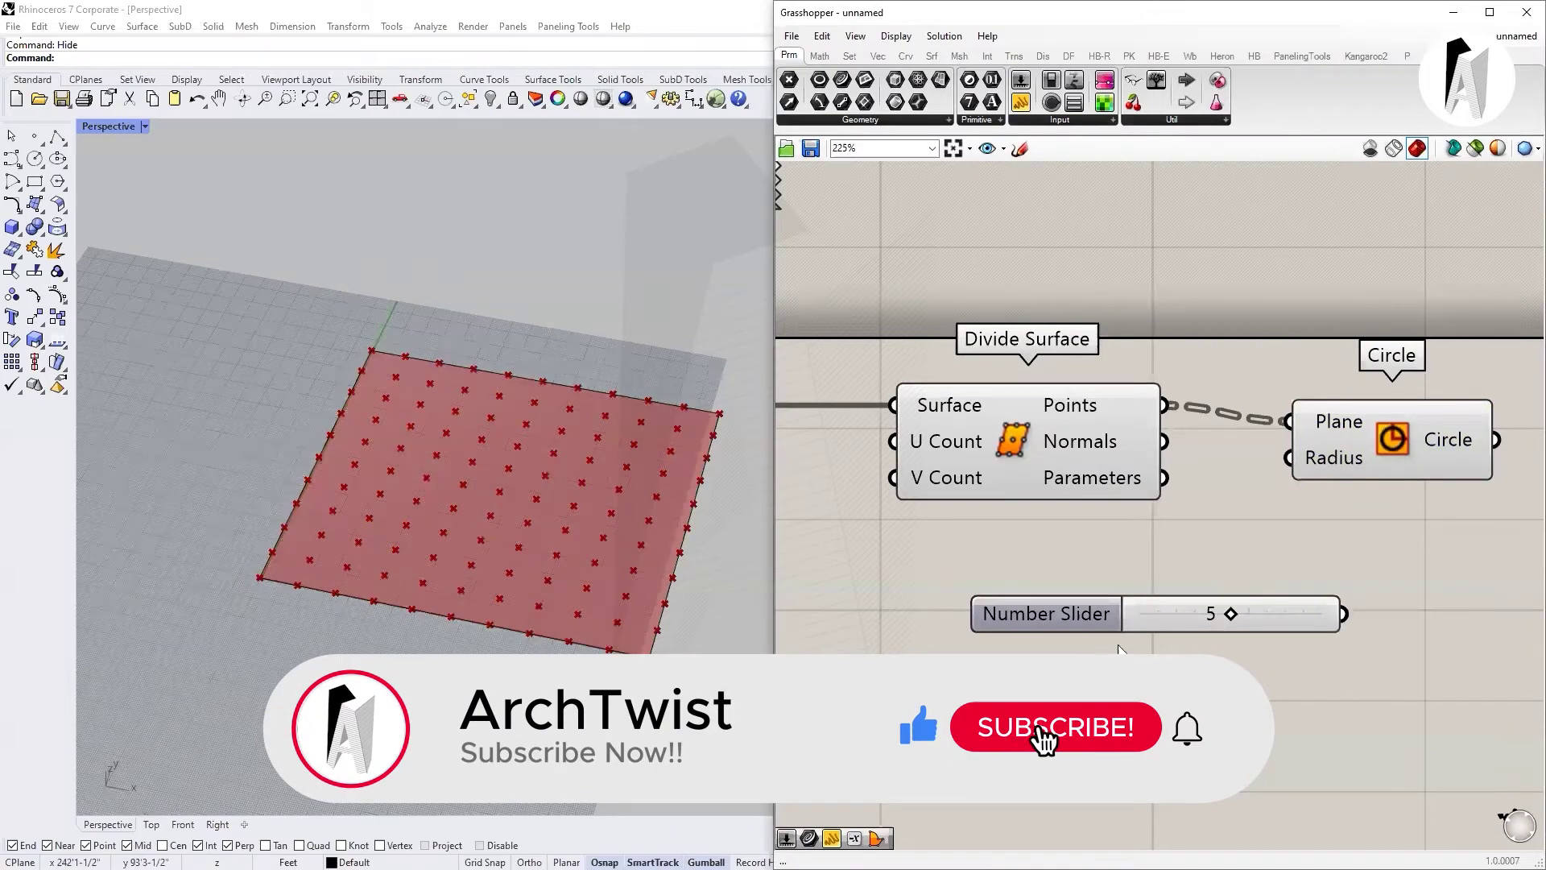
{"action": "left_click_drag", "start_coordinate": [1344, 614], "coordinate": [1288, 457]}
- Move the slider near the Circle component and orbit to inspect the circle grid
{"action": "left_click_drag", "start_coordinate": [1065, 620], "coordinate": [965, 567]}
{"action": "left_click", "coordinate": [1389, 442]}
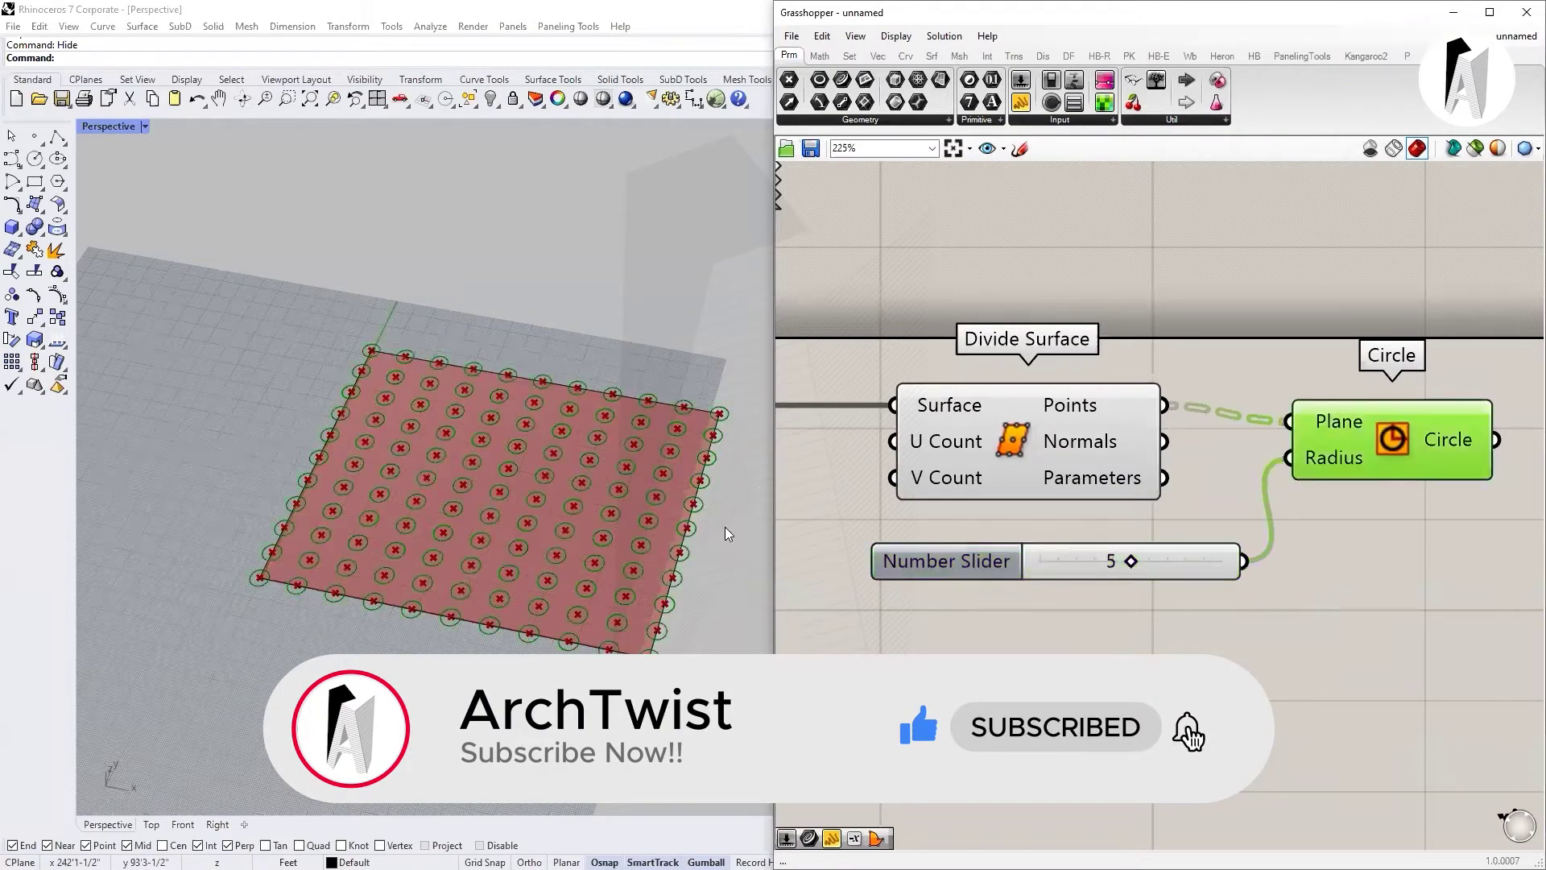
{"action": "mouse_move", "coordinate": [379, 553]}
{"action": "right_mouse_down"}
{"action": "mouse_move", "coordinate": [483, 505]}
{"action": "mouse_move", "coordinate": [568, 495]}
{"action": "right_mouse_up"}
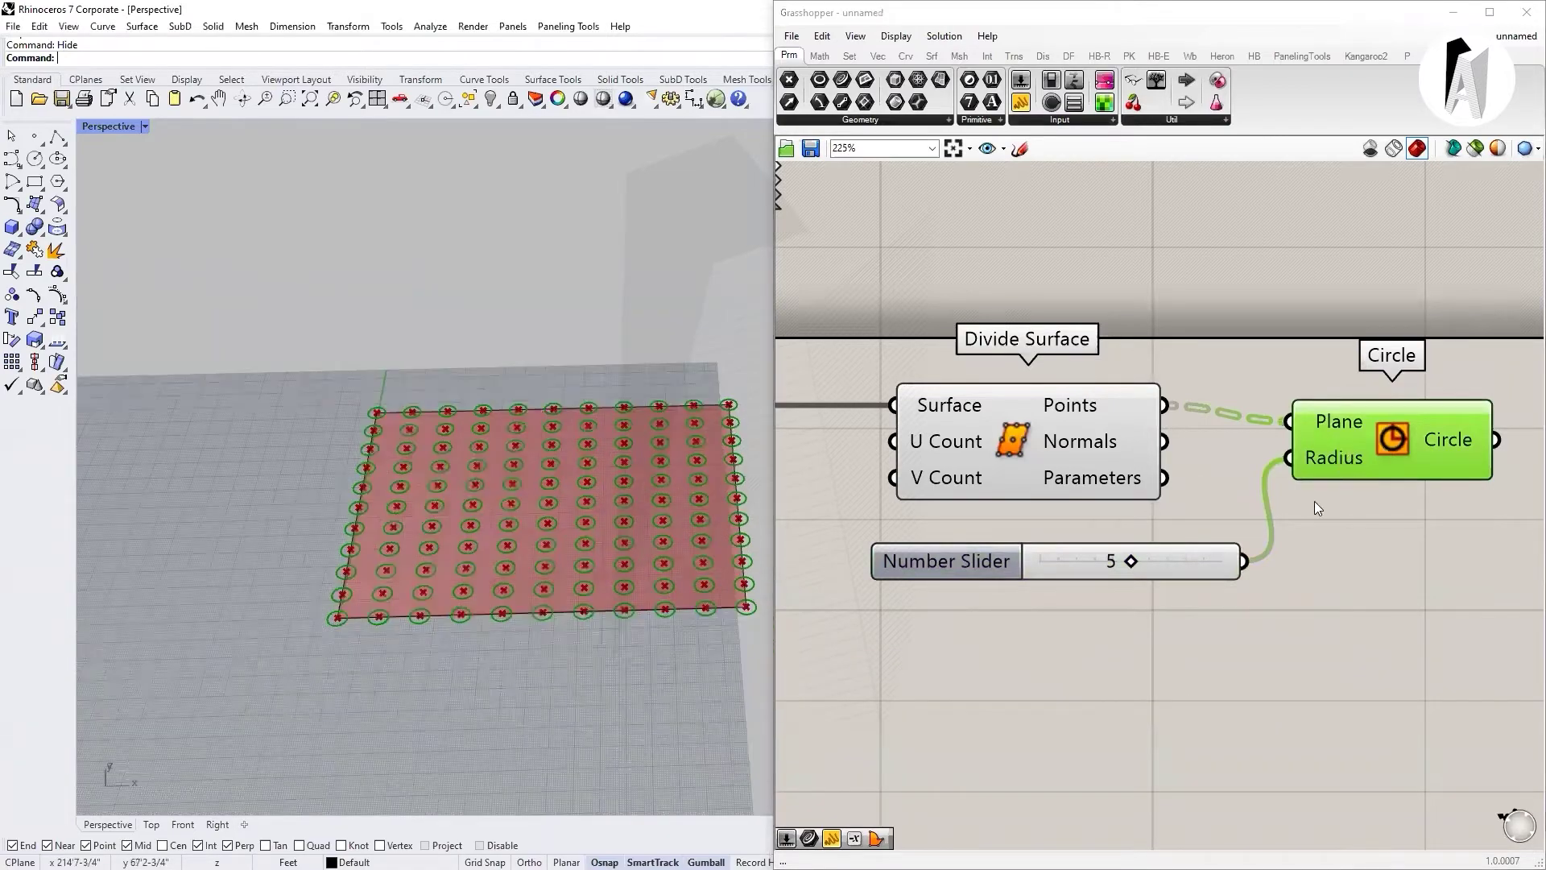
{"action": "left_click", "coordinate": [1315, 501]}
{"action": "scroll", "coordinate": [1315, 501], "scroll_direction": "down", "scroll_amount": 5}
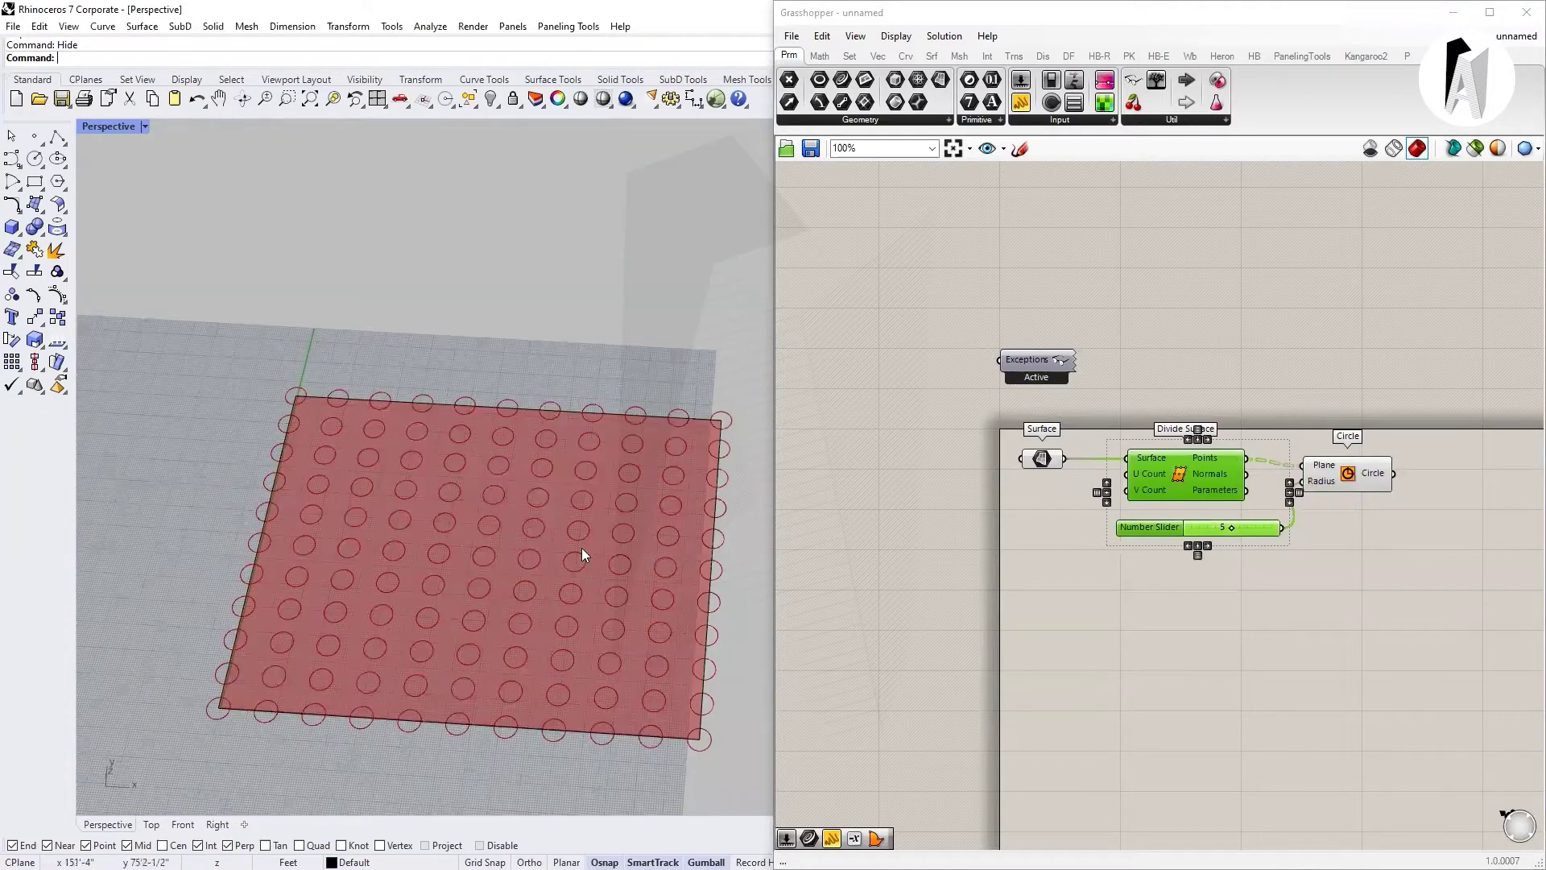
{"action": "right_click_drag", "start_coordinate": [580, 548], "coordinate": [476, 547]}
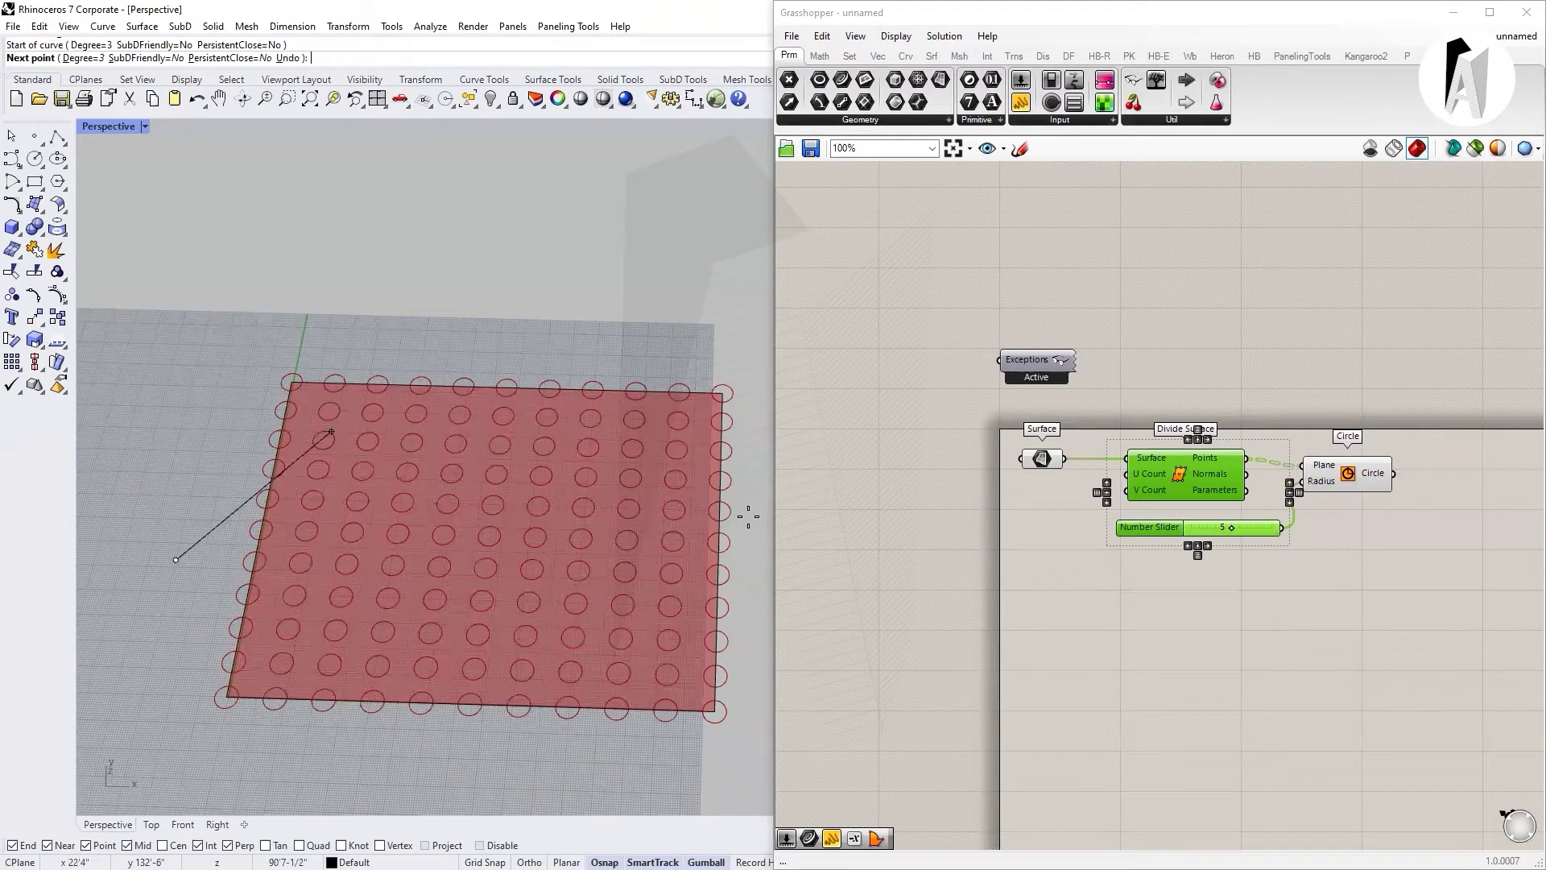
- Draw an open curve across the surface and drag its control points into a wave
{"action": "left_click", "coordinate": [480, 510]}
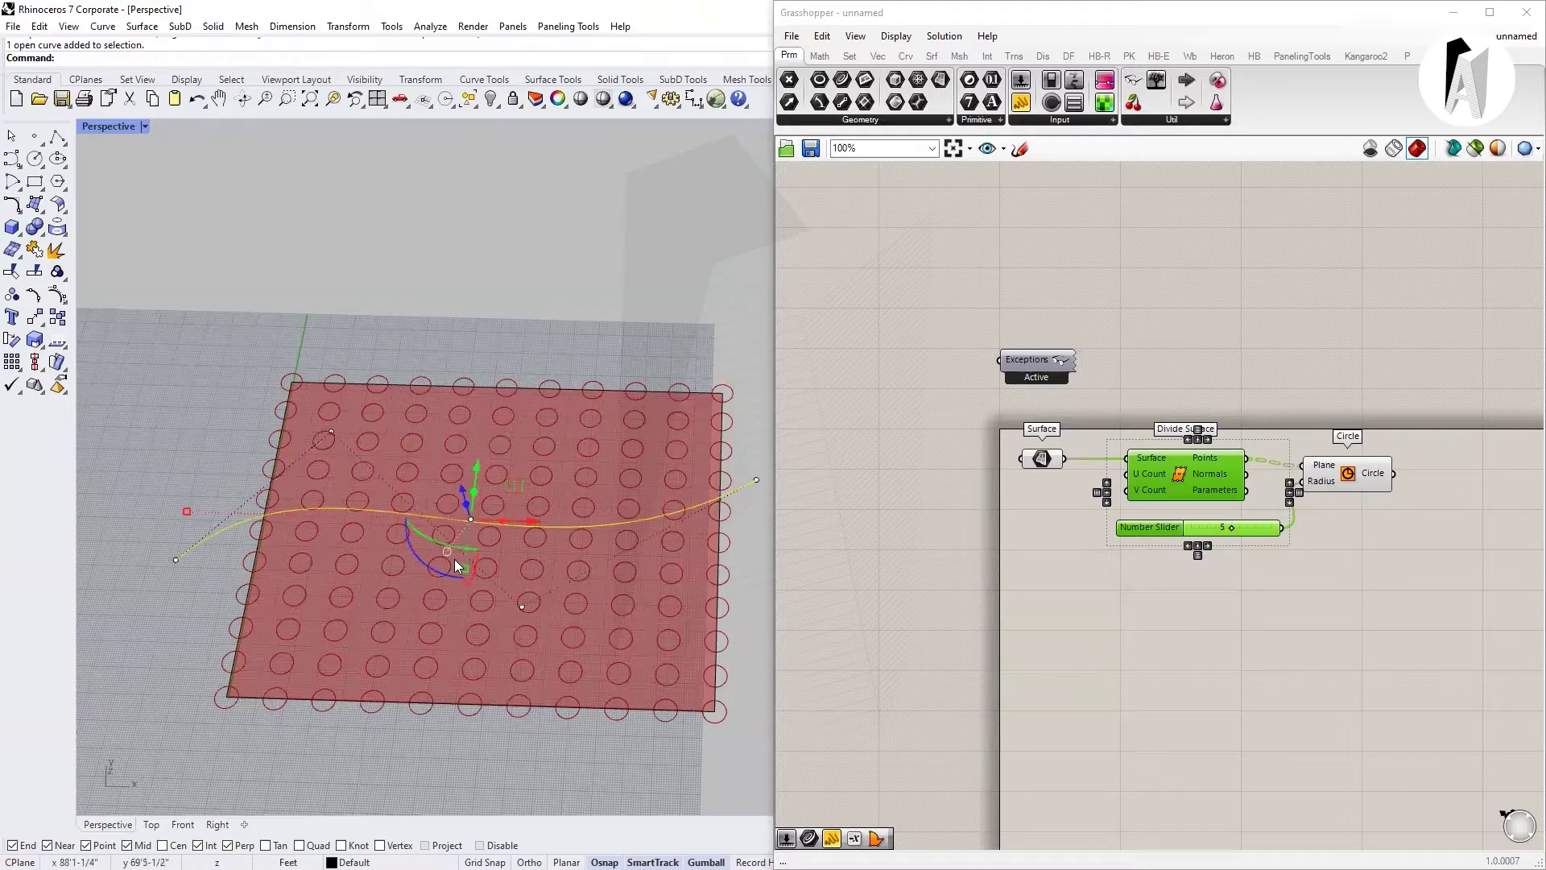
{"action": "left_click", "coordinate": [526, 605]}
{"action": "left_click_drag", "start_coordinate": [528, 551], "coordinate": [518, 613]}
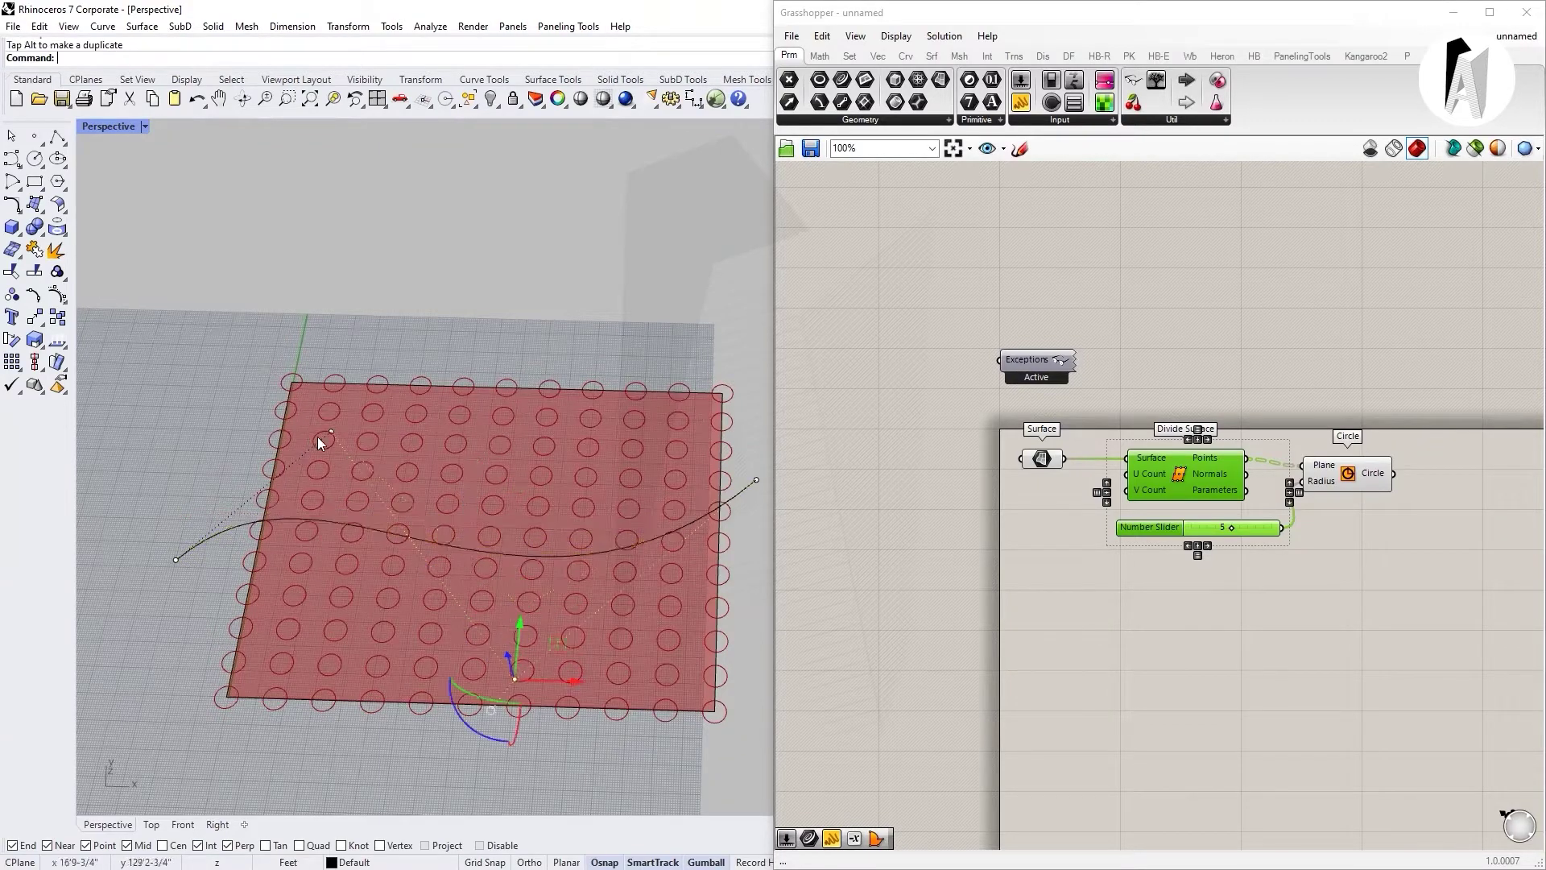
{"action": "left_click_drag", "start_coordinate": [320, 436], "coordinate": [358, 340]}
{"action": "key", "text": "Escape"}
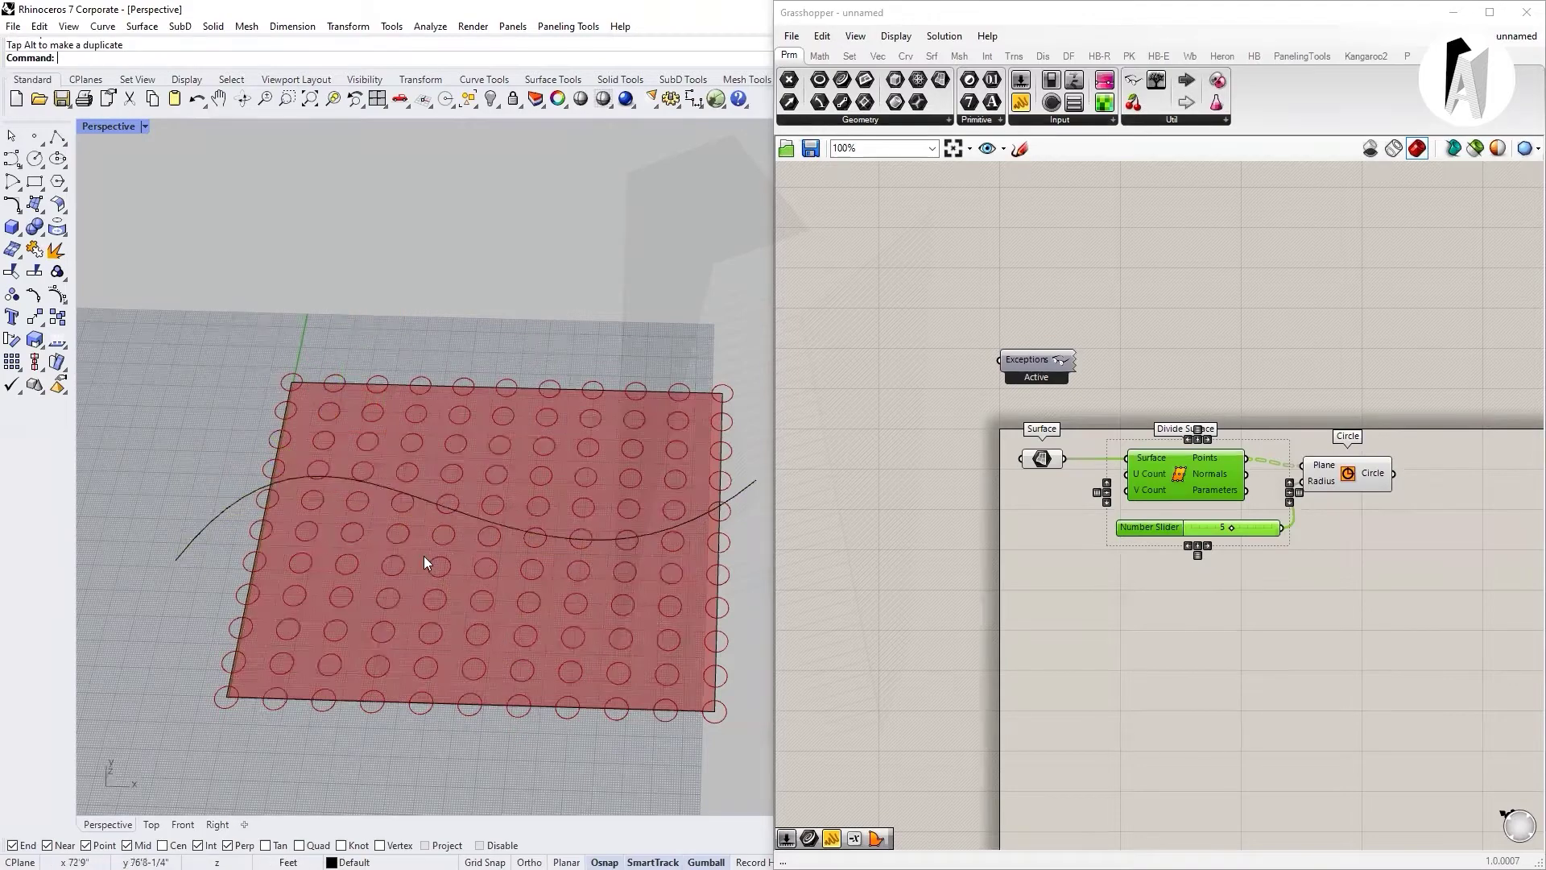
{"action": "right_click_drag", "start_coordinate": [425, 556], "coordinate": [388, 539]}
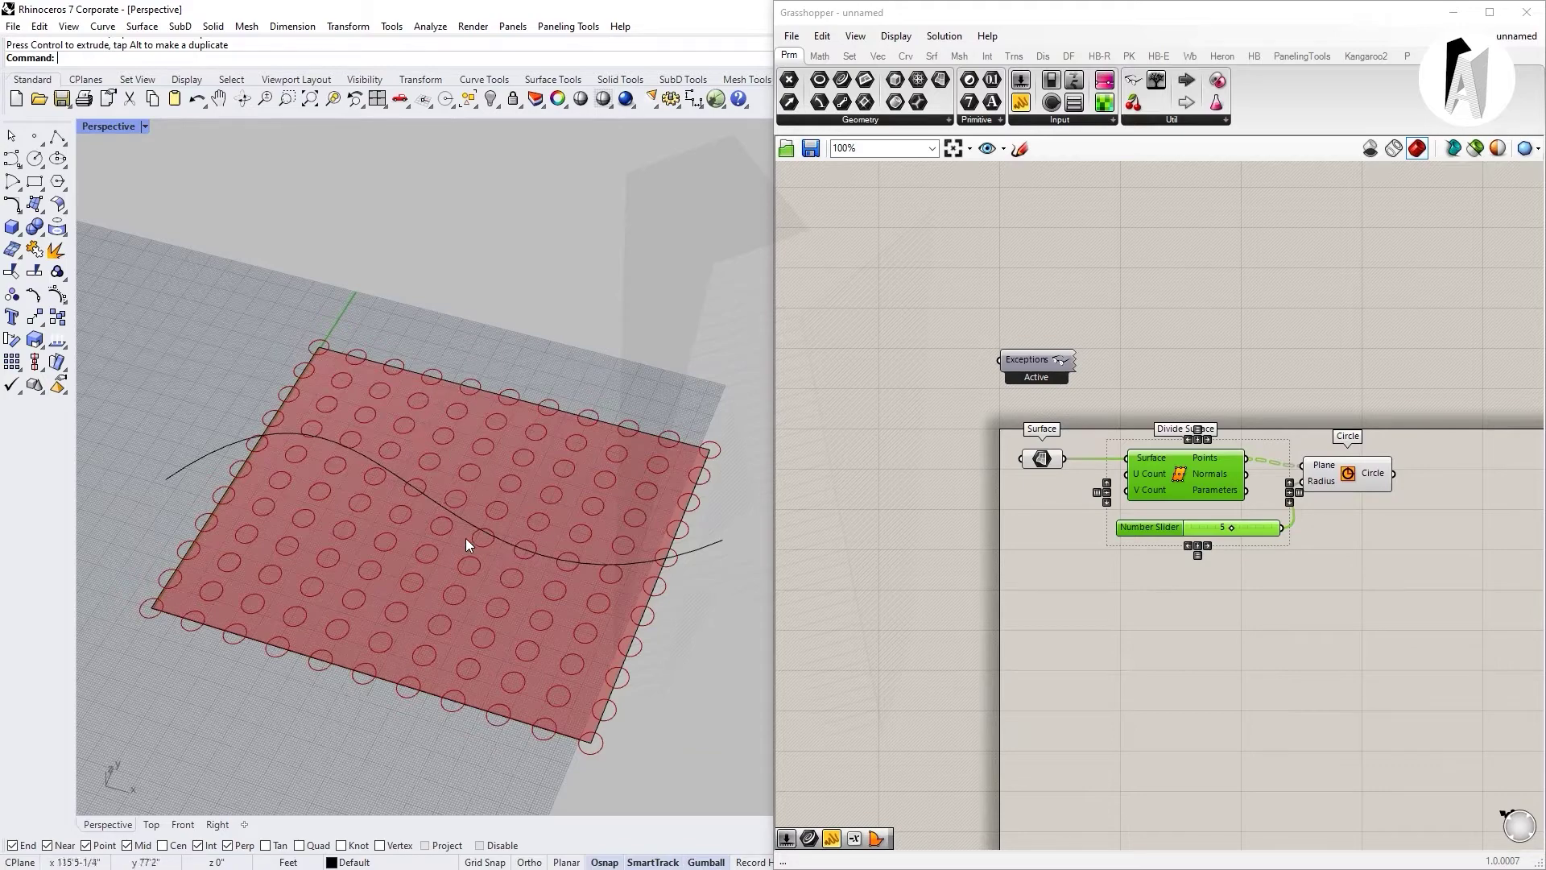
{"action": "left_click", "coordinate": [1249, 491]}
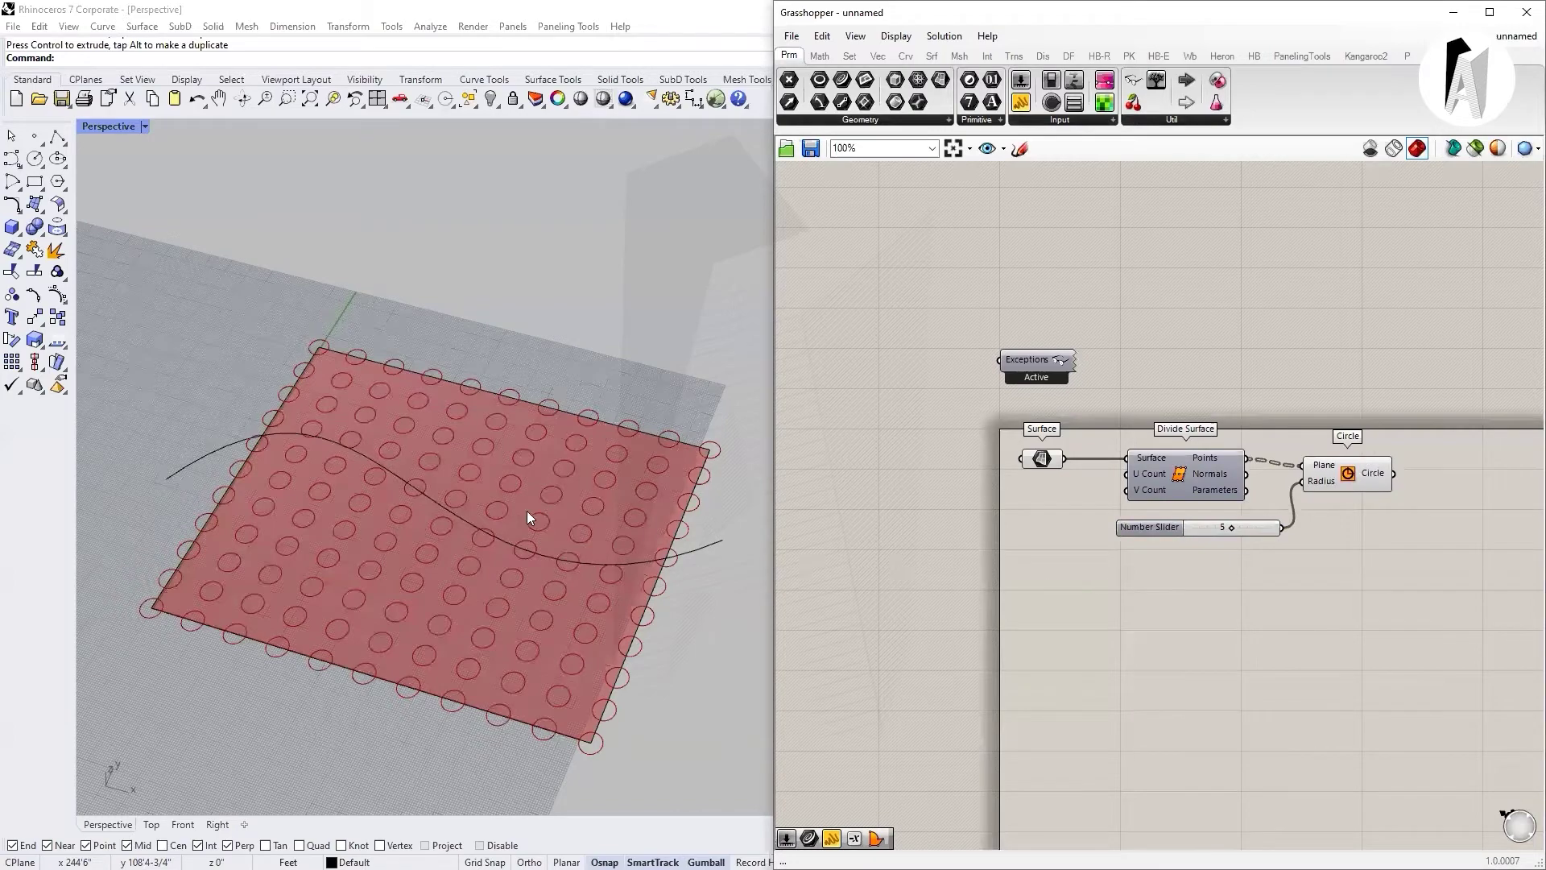
{"action": "scroll", "coordinate": [1088, 574], "scroll_direction": "up", "scroll_amount": 2}
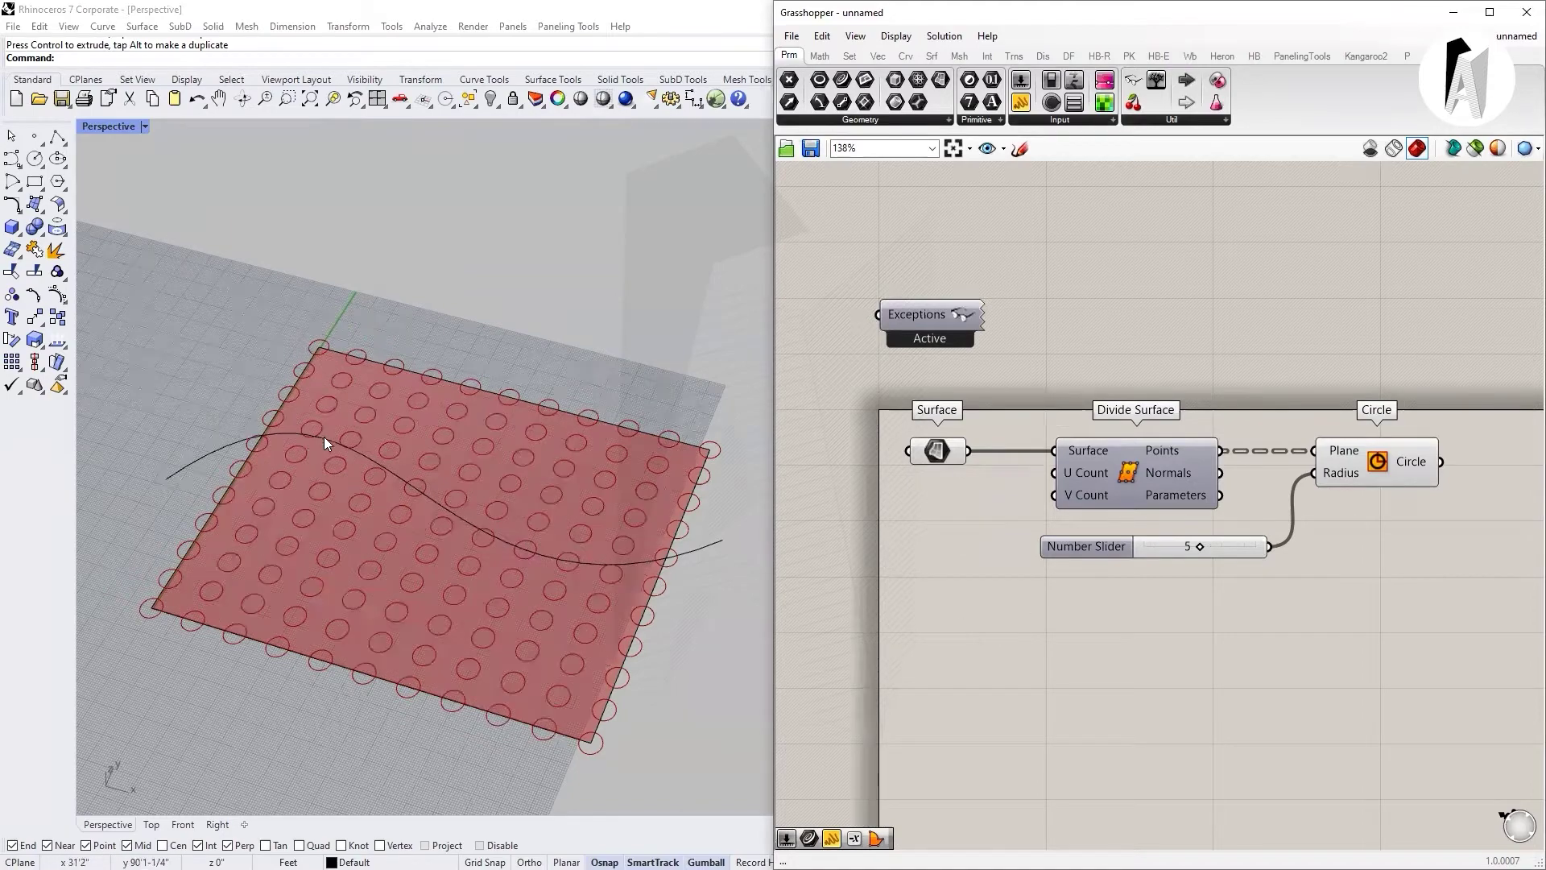
- Move the radius slider up under Divide Surface and search components for 'pull'
{"action": "left_click", "coordinate": [507, 537]}
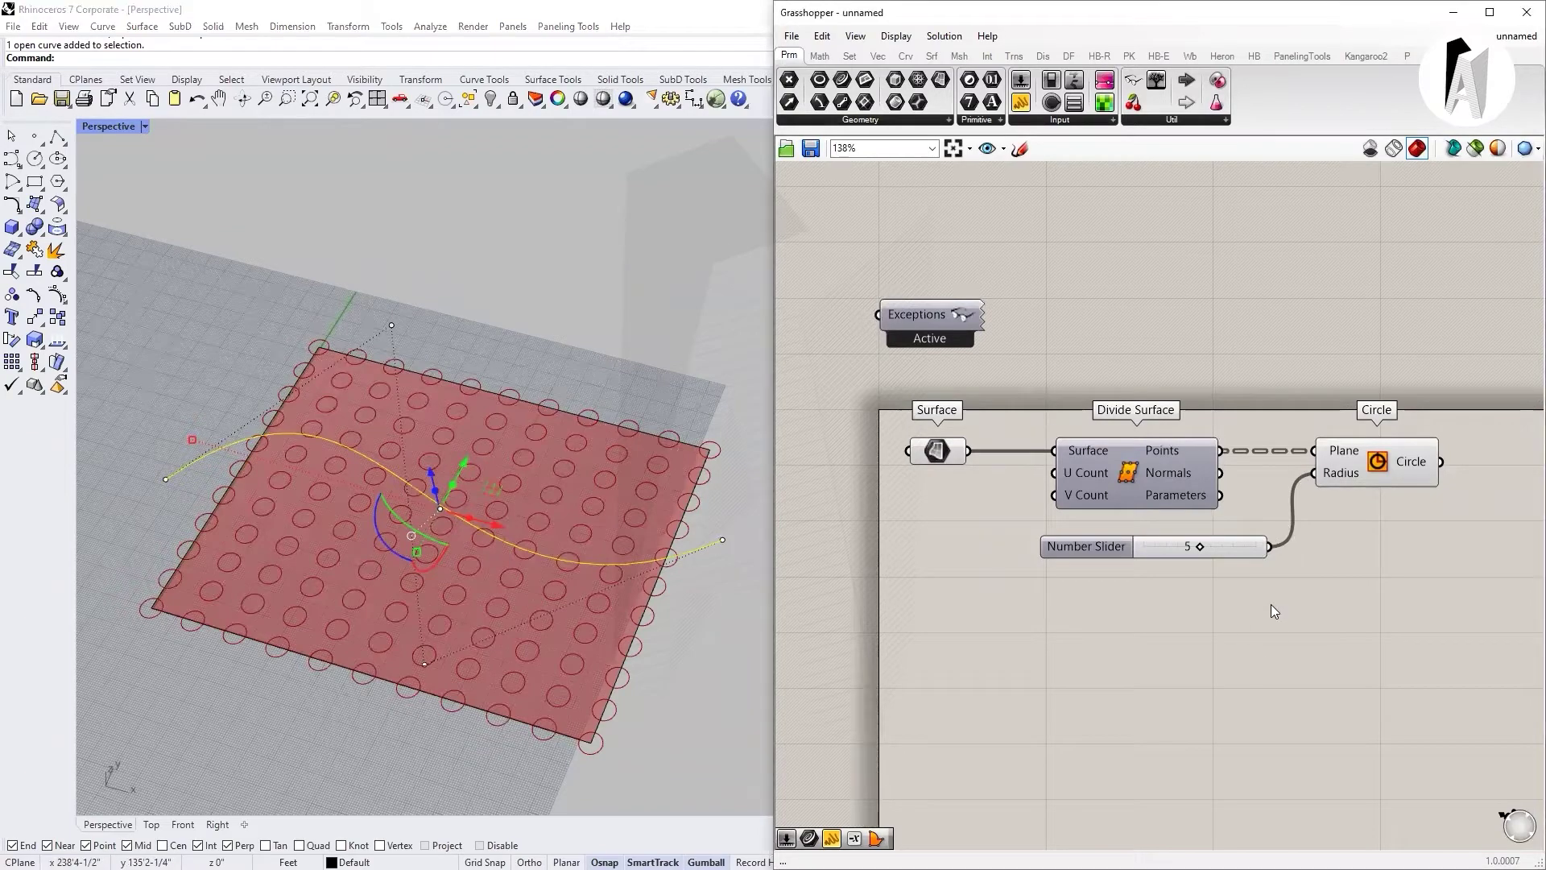
{"action": "left_click", "coordinate": [670, 418]}
{"action": "scroll", "coordinate": [1305, 536], "scroll_direction": "down", "scroll_amount": 3}
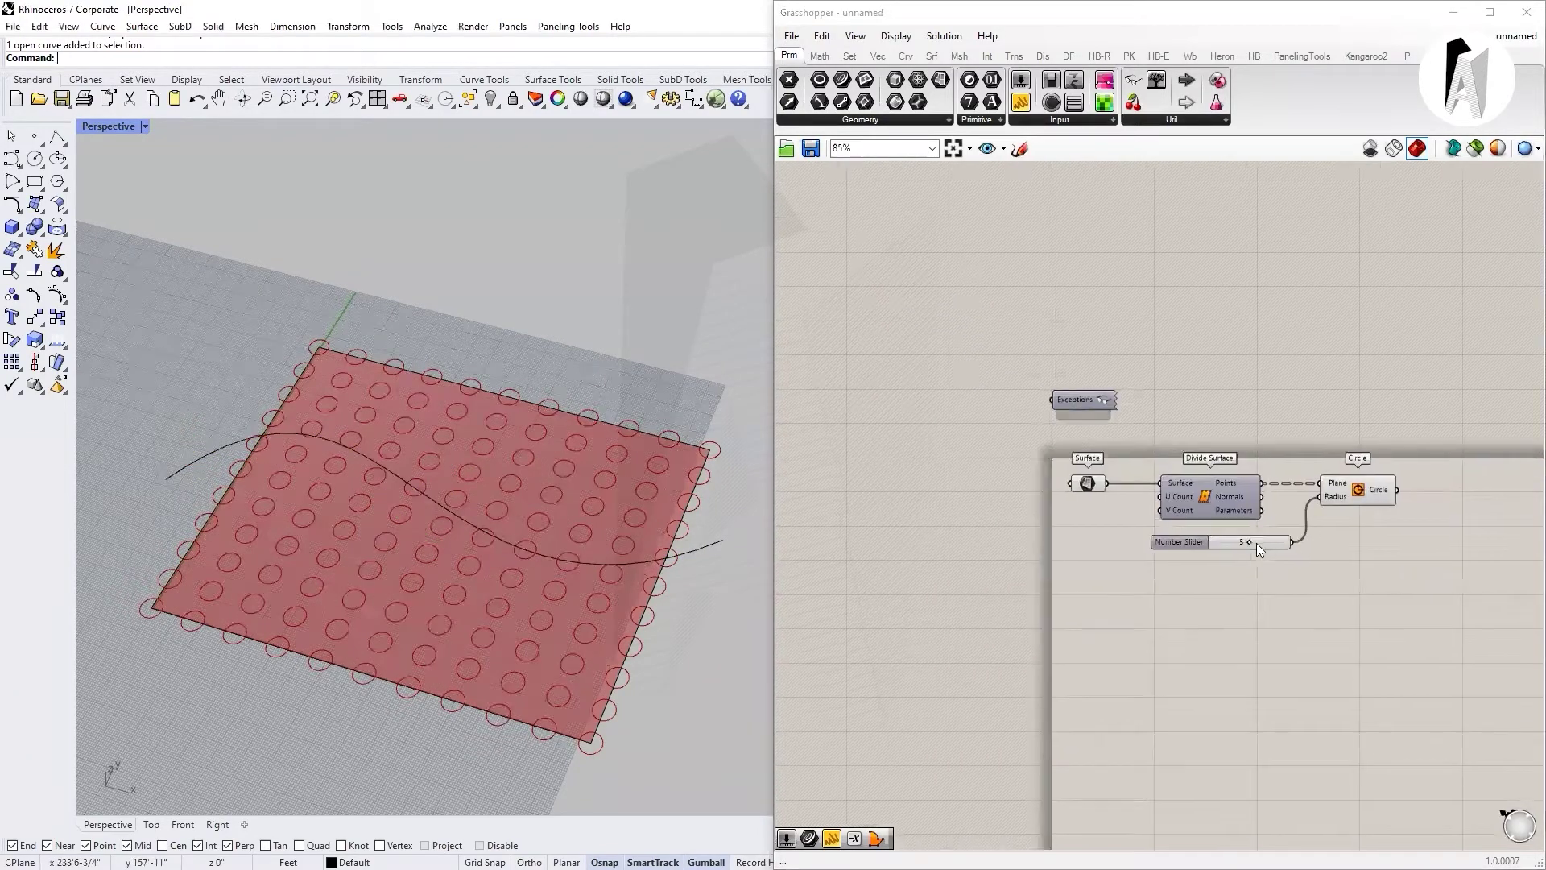
{"action": "scroll", "coordinate": [1251, 546], "scroll_direction": "up", "scroll_amount": 2}
{"action": "scroll", "coordinate": [1193, 513], "scroll_direction": "up", "scroll_amount": 1}
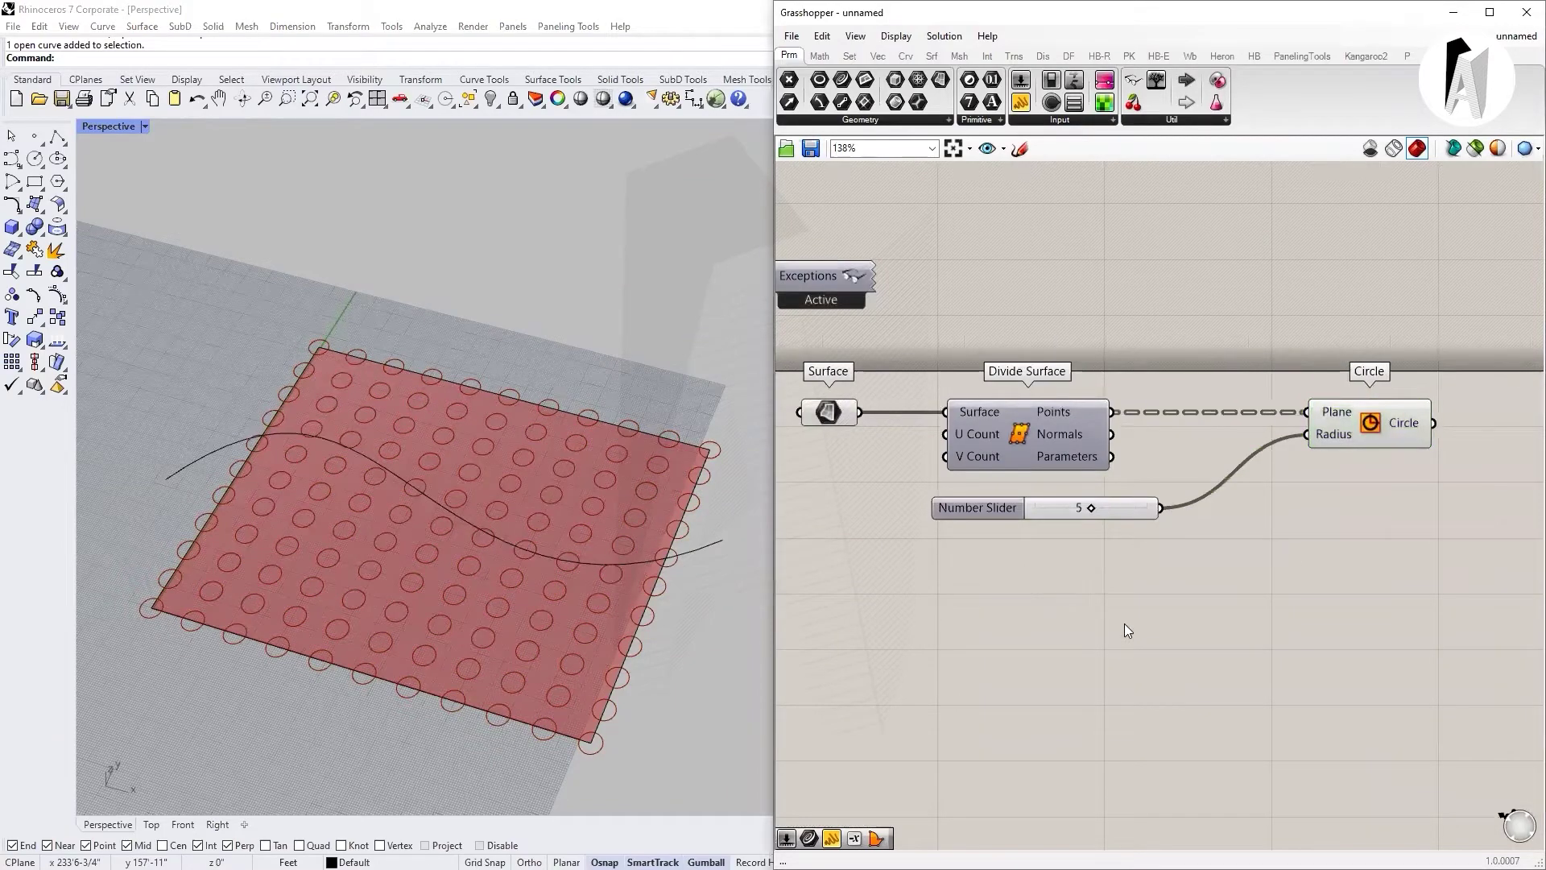
{"action": "scroll", "coordinate": [1125, 624], "scroll_direction": "down", "scroll_amount": 3}
{"action": "scroll", "coordinate": [1015, 562], "scroll_direction": "up", "scroll_amount": 1}
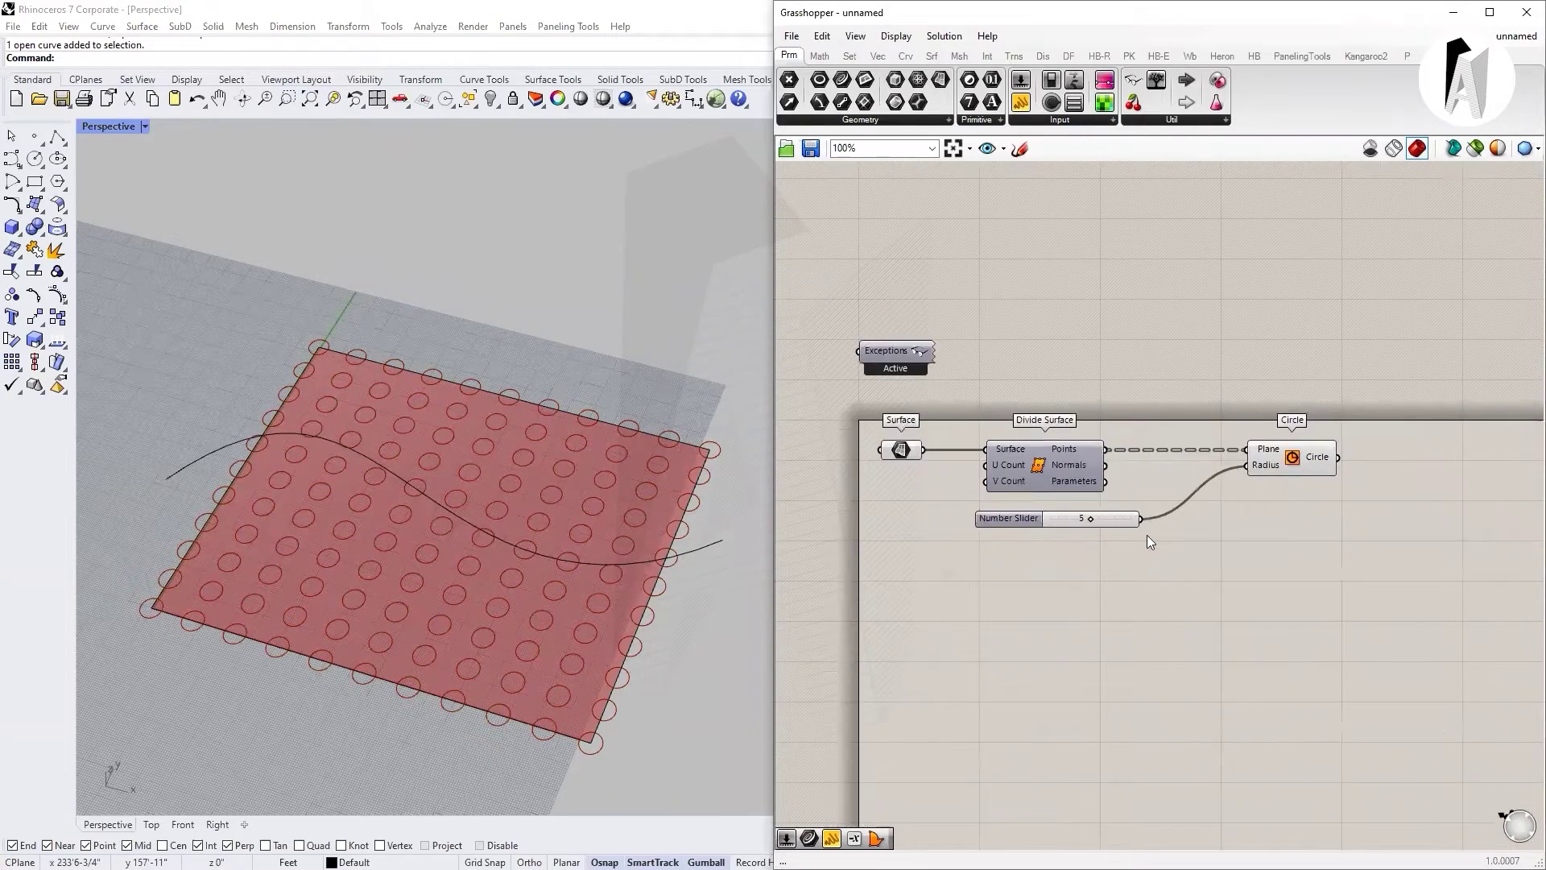
{"action": "left_click_drag", "start_coordinate": [1009, 516], "coordinate": [1137, 499]}
{"action": "left_click", "coordinate": [1368, 619]}
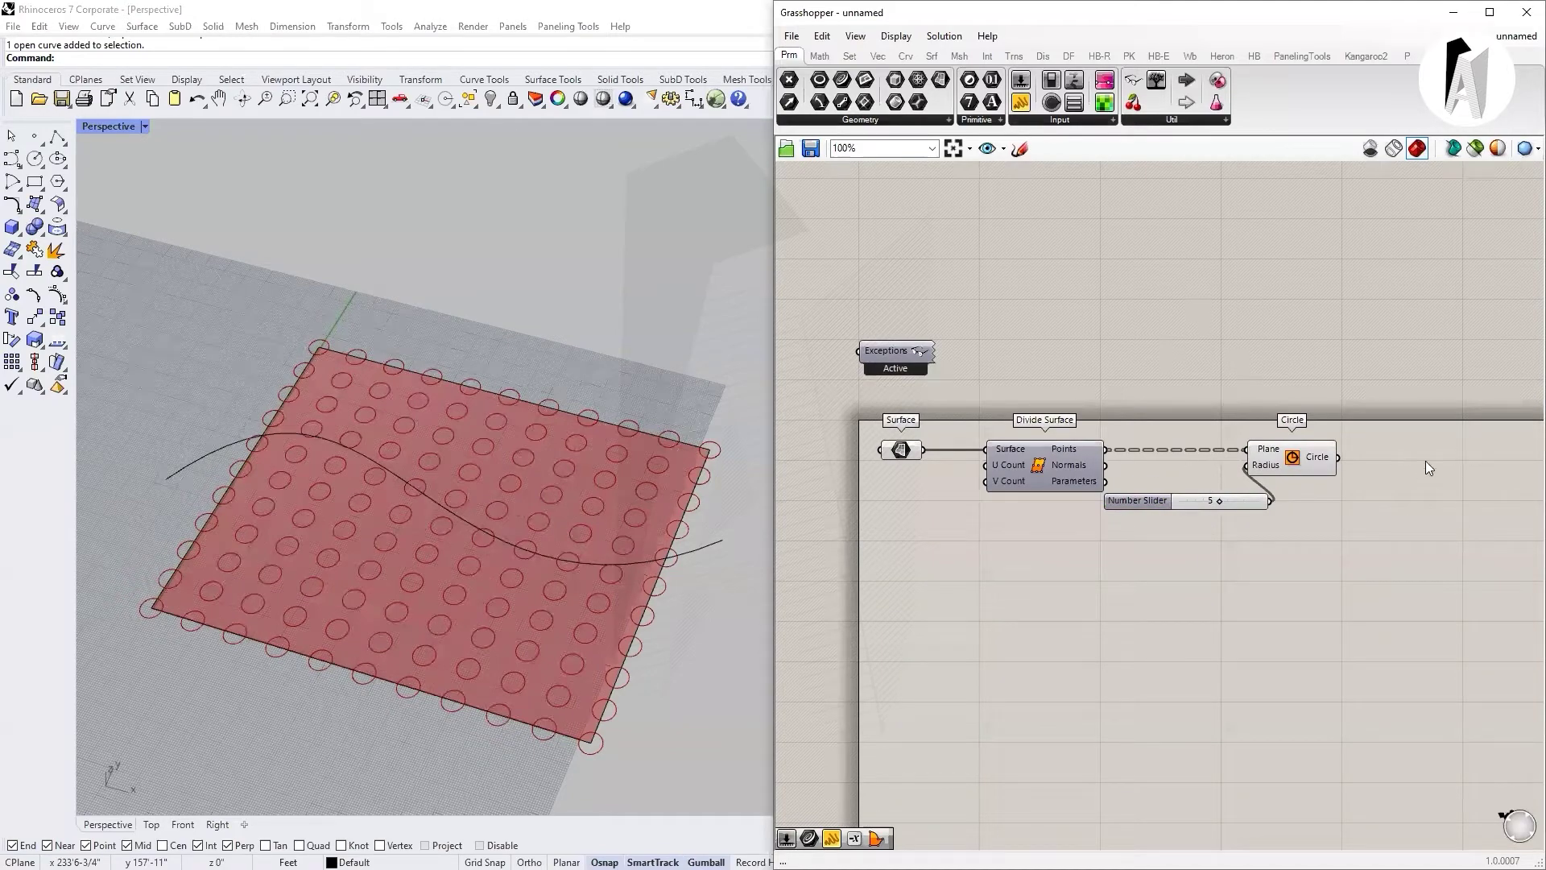
{"action": "scroll", "coordinate": [1393, 566], "scroll_direction": "up", "scroll_amount": 1}
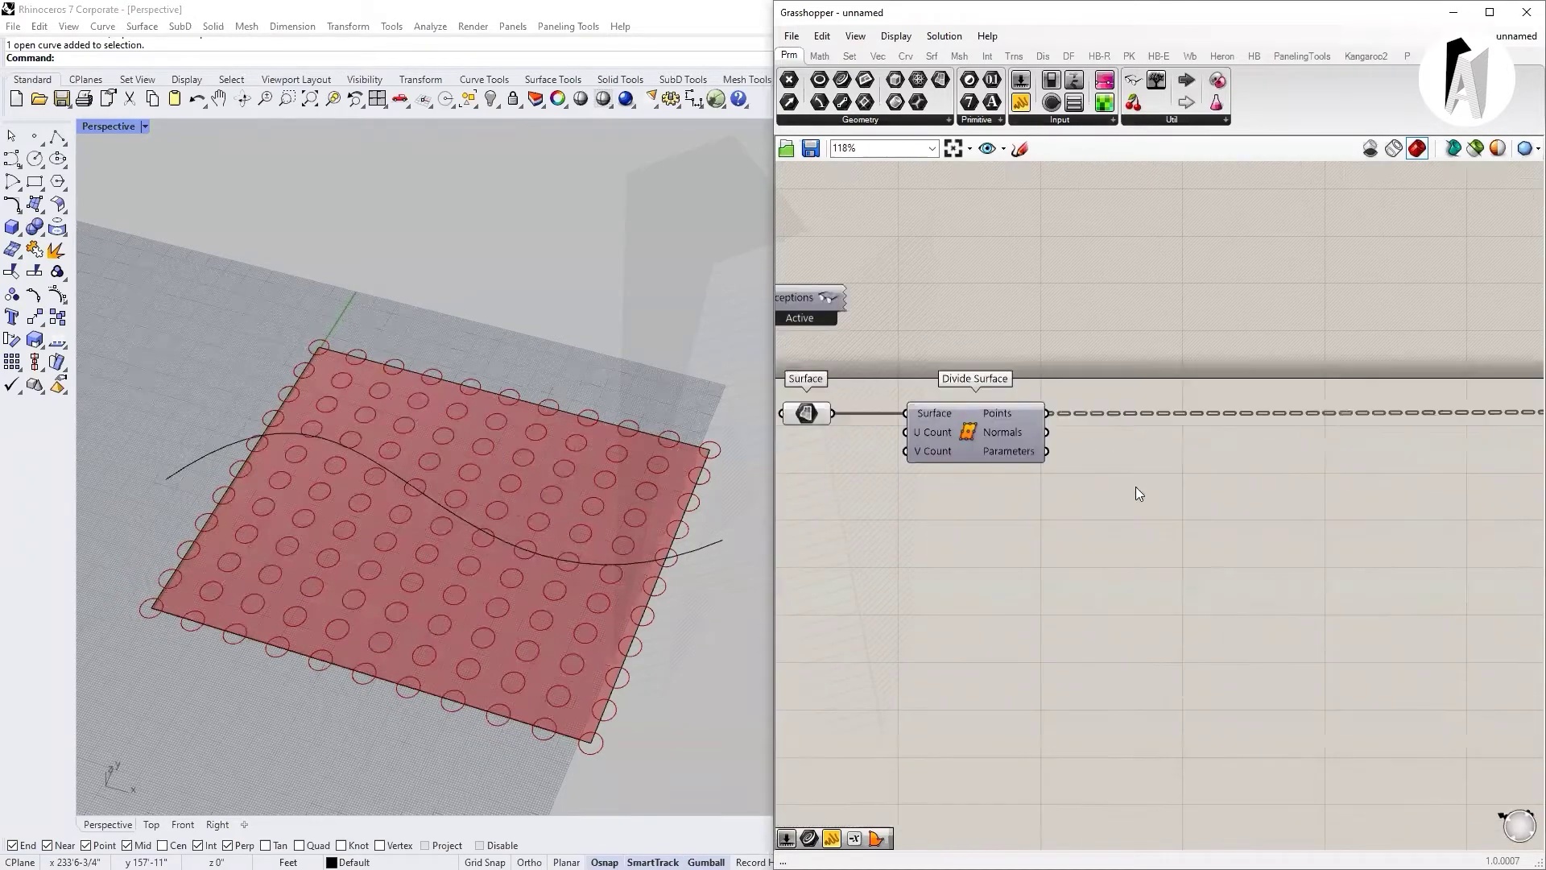
{"action": "scroll", "coordinate": [1030, 483], "scroll_direction": "down", "scroll_amount": 2}
{"action": "double_click", "coordinate": [1065, 535]}
{"action": "type", "text": "pu"}
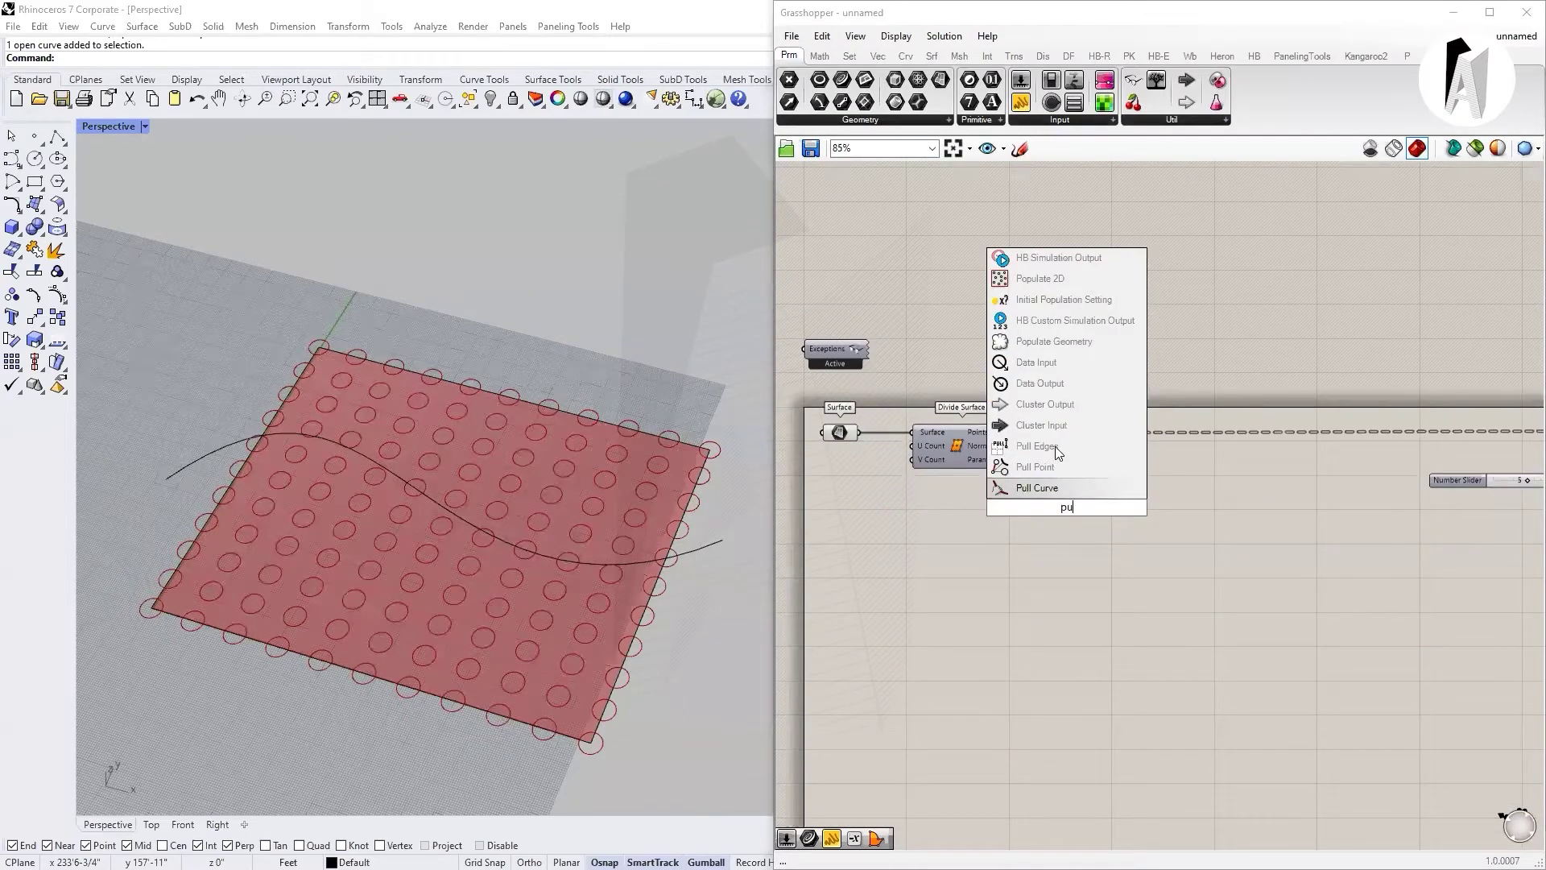
{"action": "type", "text": "ll"}
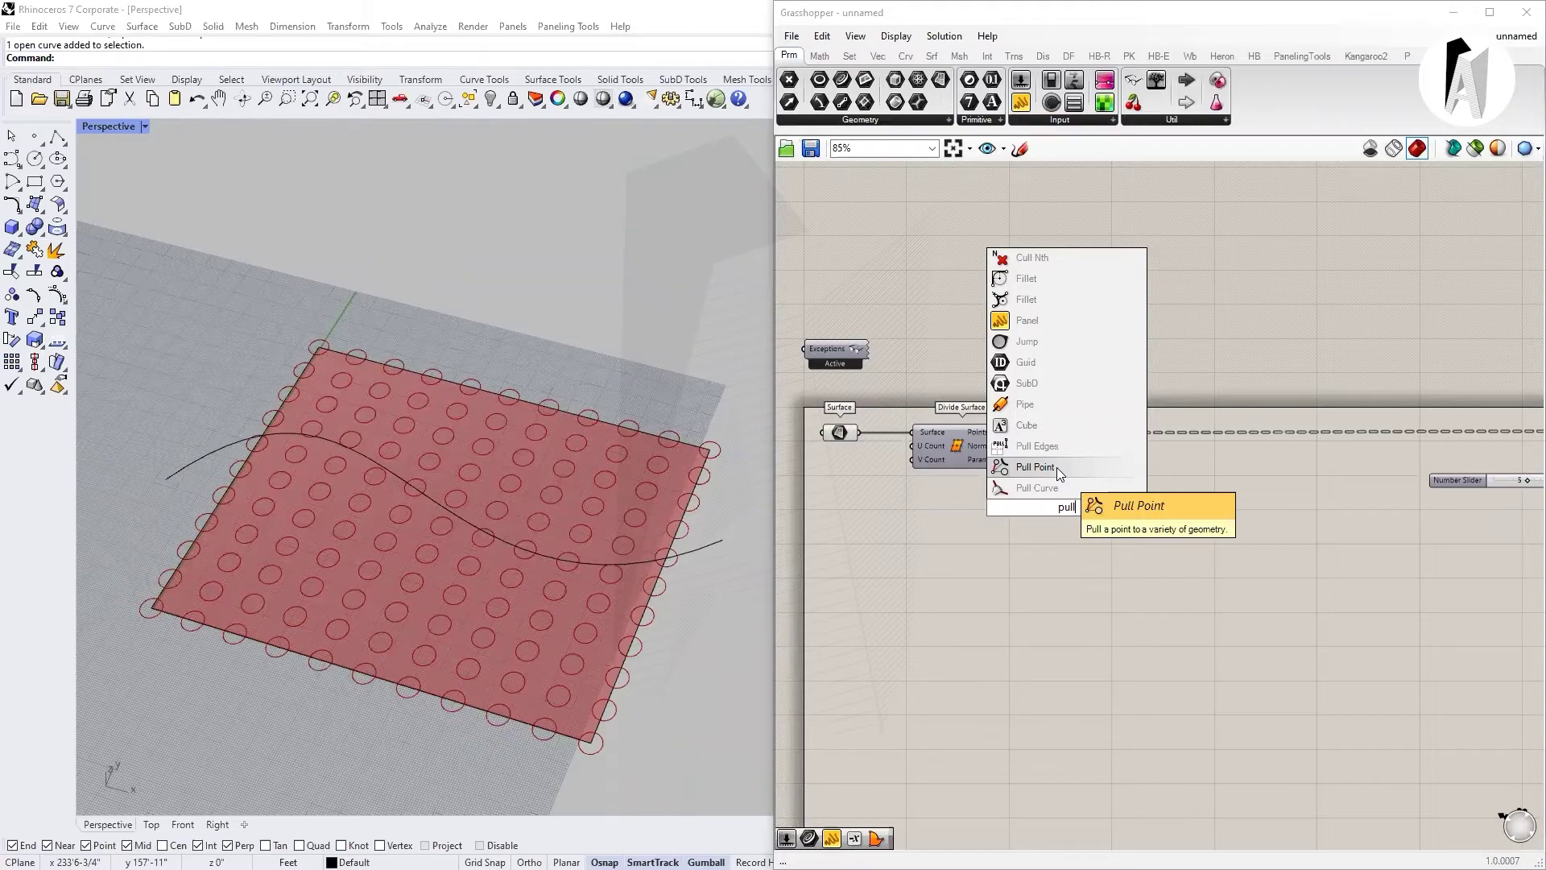
- Place a Pull Point component below Divide Surface and select the wavy curve in Rhino
{"action": "left_click", "coordinate": [1058, 467]}
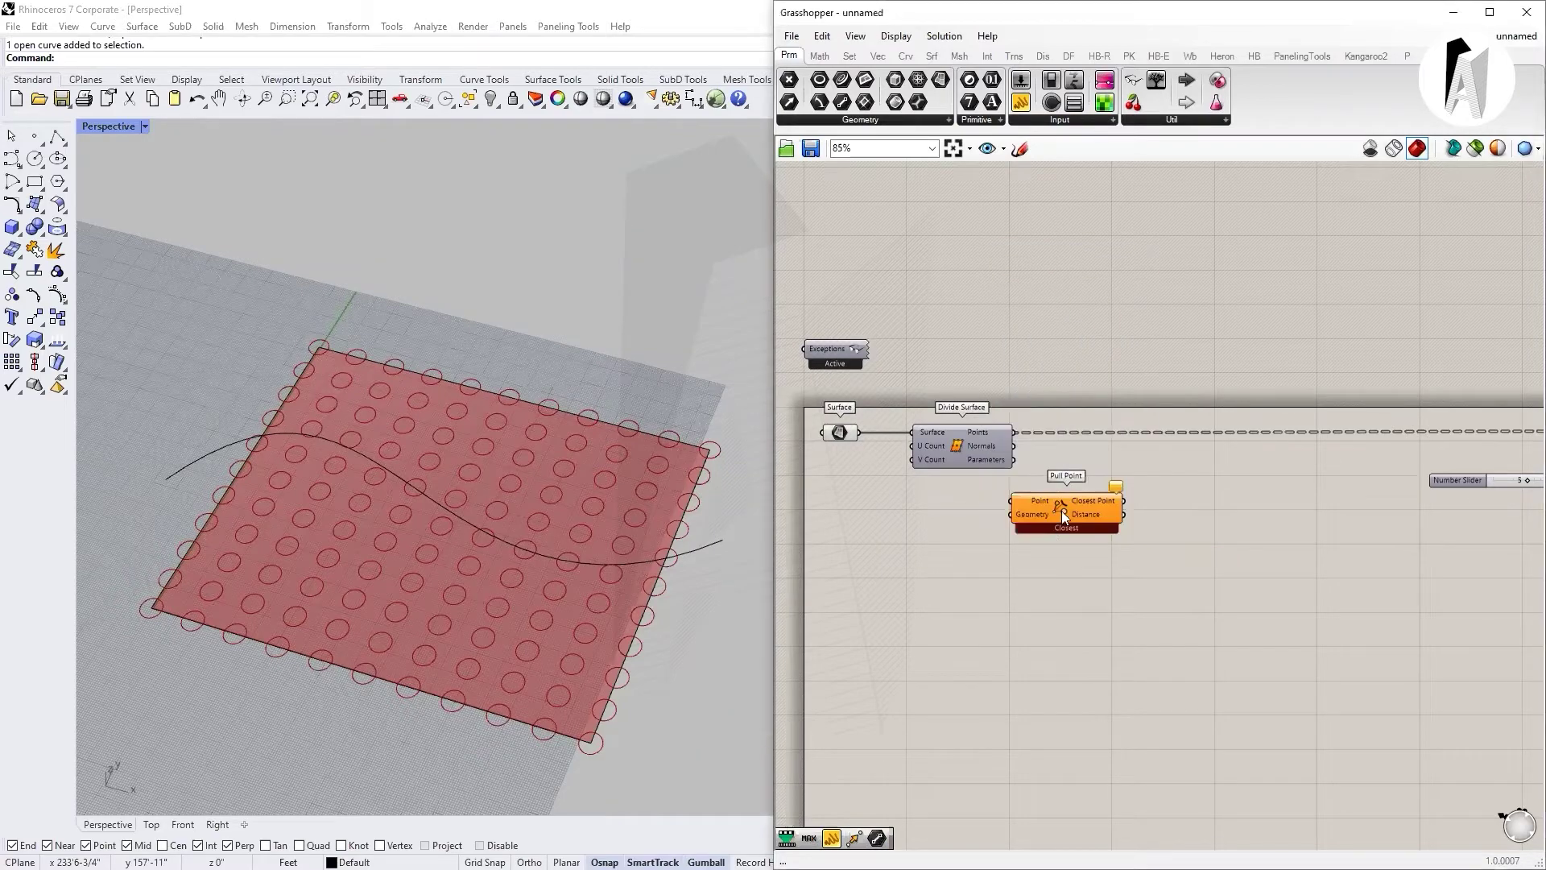
{"action": "left_click", "coordinate": [1063, 511]}
{"action": "scroll", "coordinate": [1104, 526], "scroll_direction": "up", "scroll_amount": 2}
{"action": "scroll", "coordinate": [1097, 545], "scroll_direction": "up", "scroll_amount": 2}
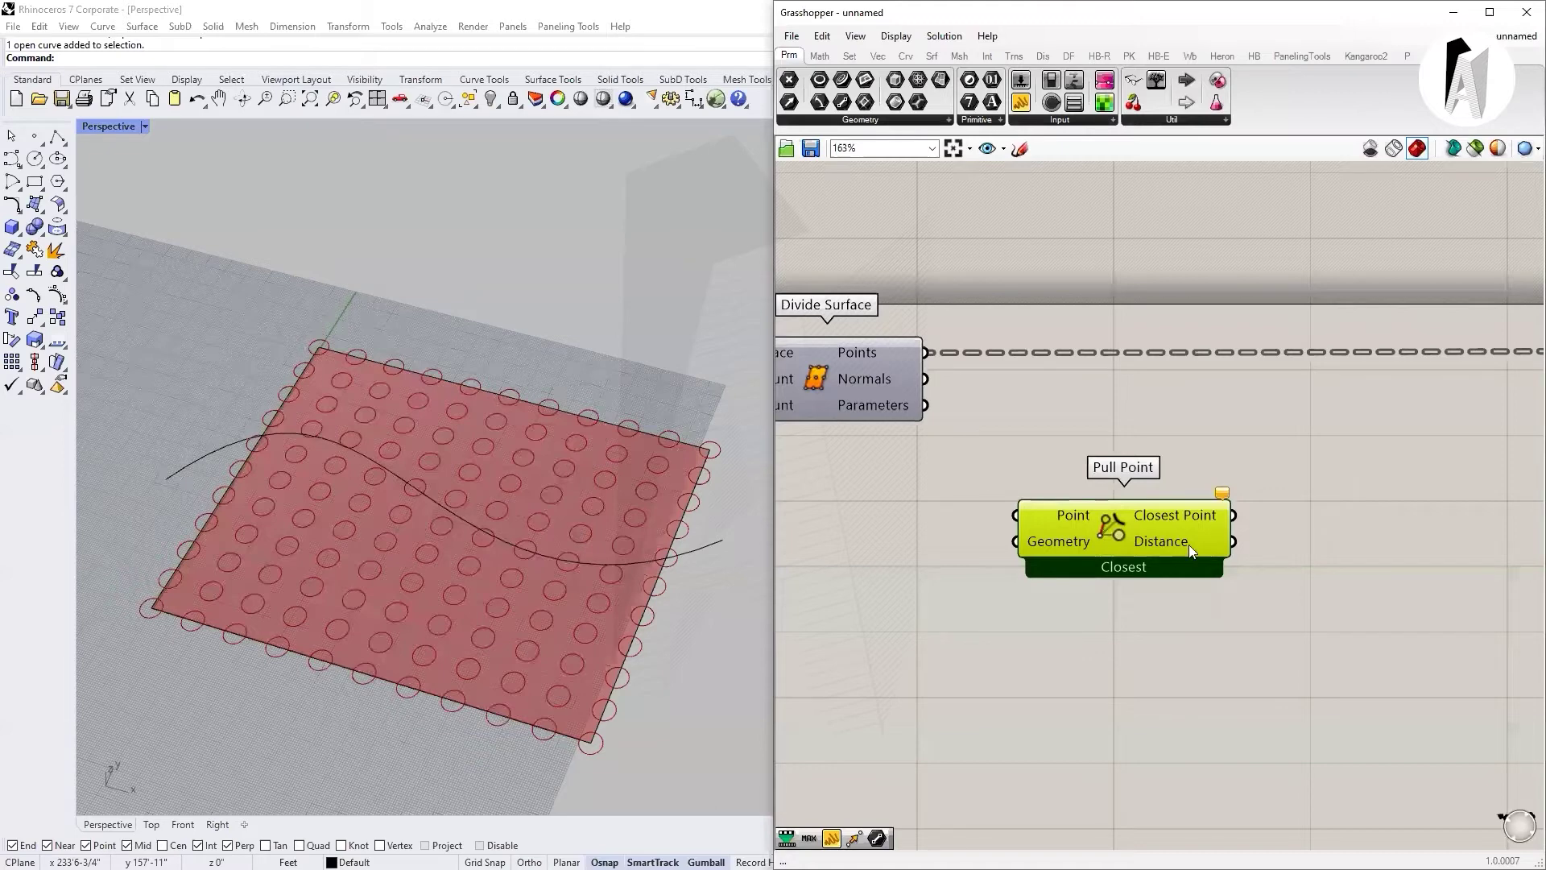
{"action": "scroll", "coordinate": [1099, 531], "scroll_direction": "up", "scroll_amount": 1}
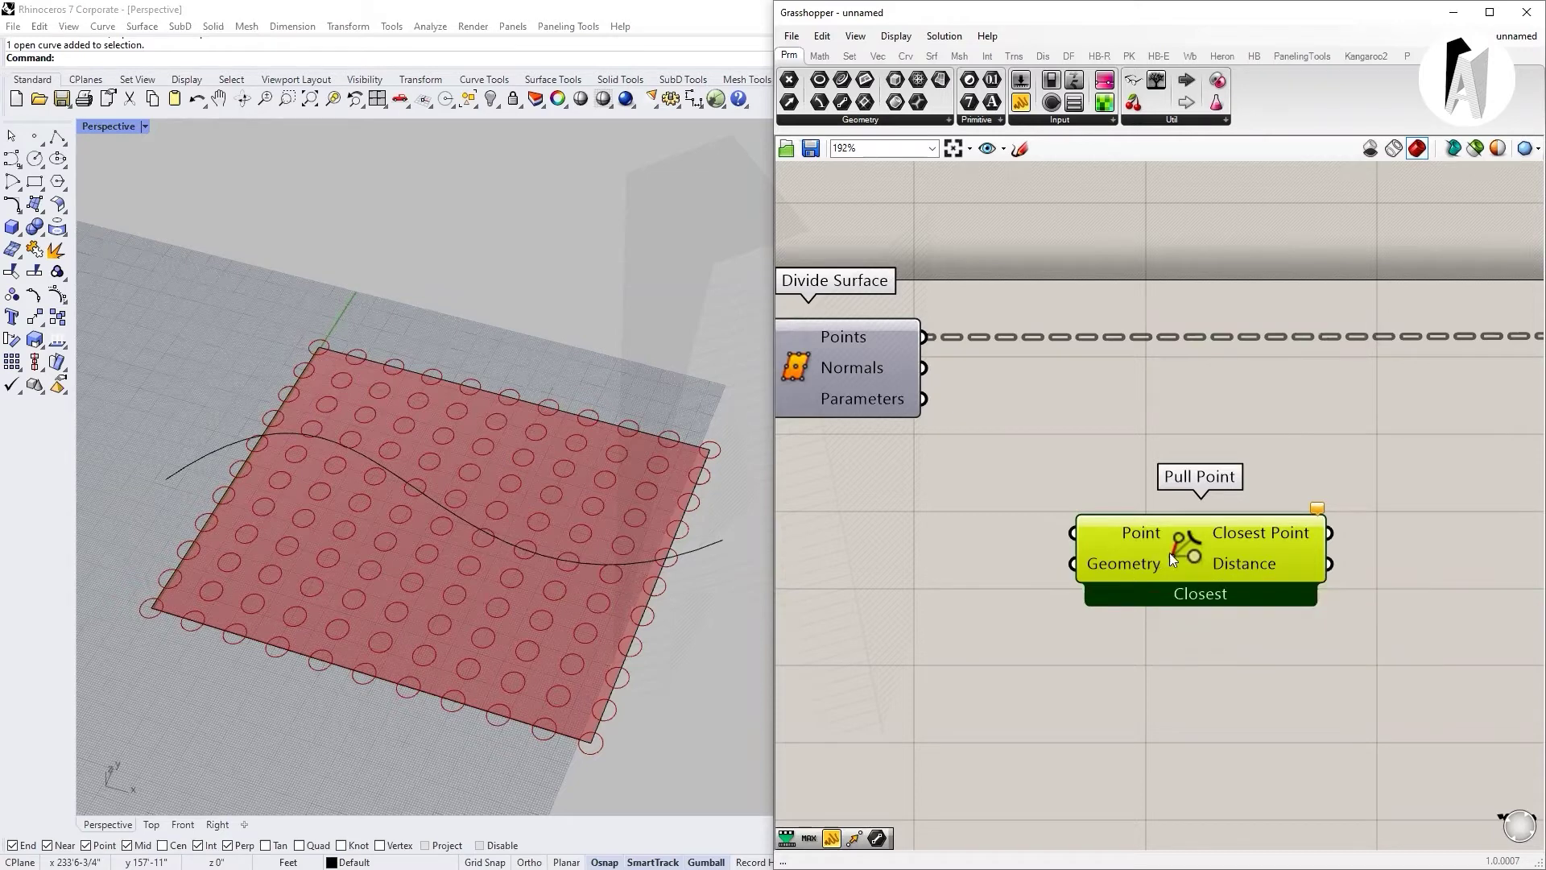
{"action": "scroll", "coordinate": [1093, 562], "scroll_direction": "down", "scroll_amount": 2}
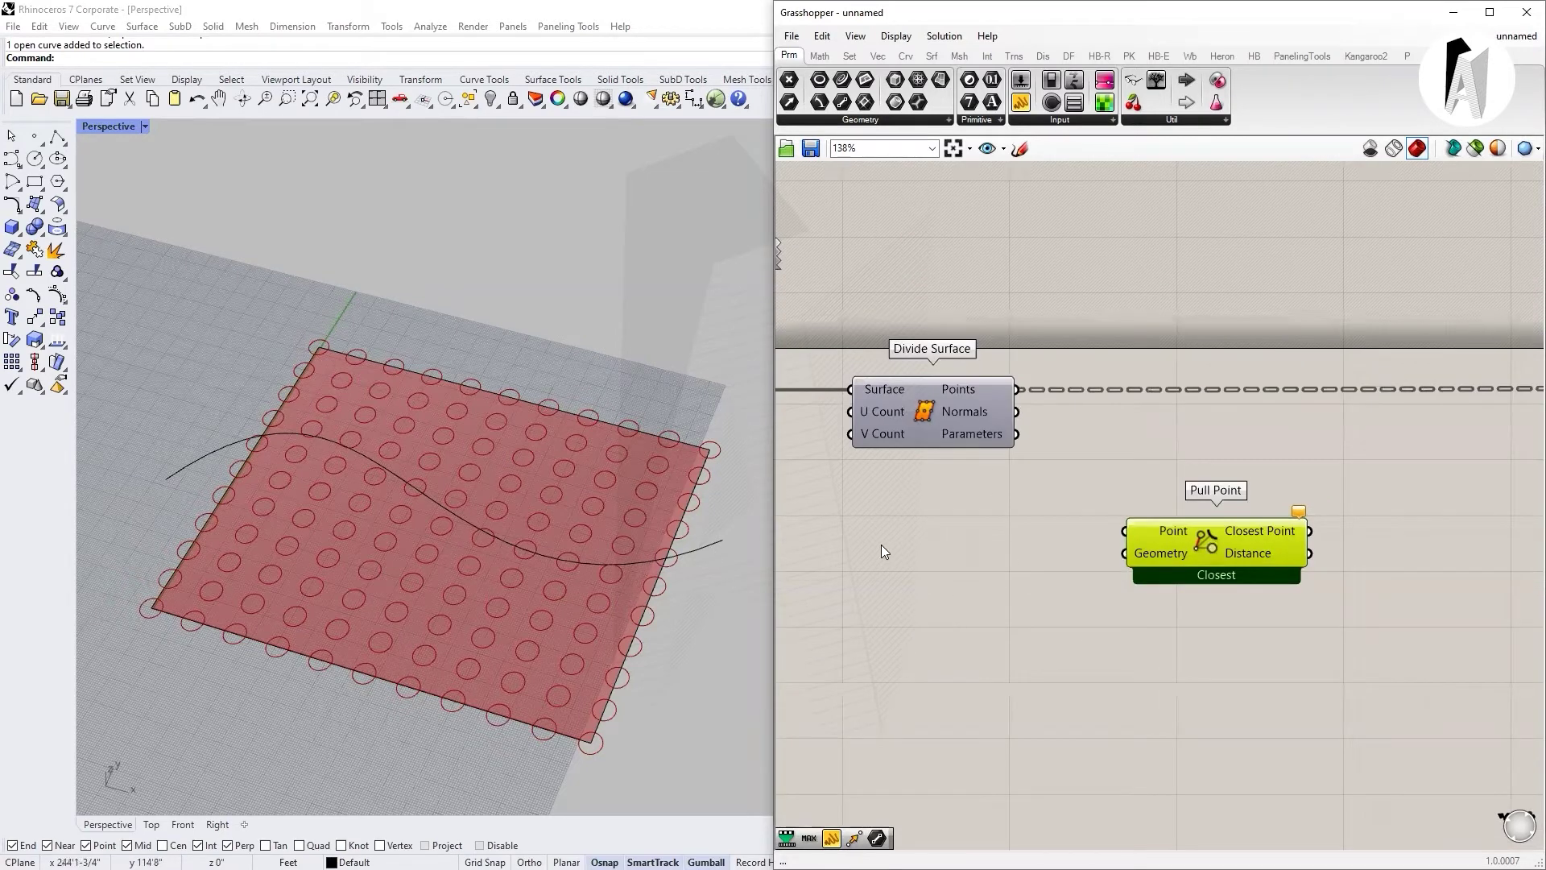
{"action": "left_click", "coordinate": [697, 548]}
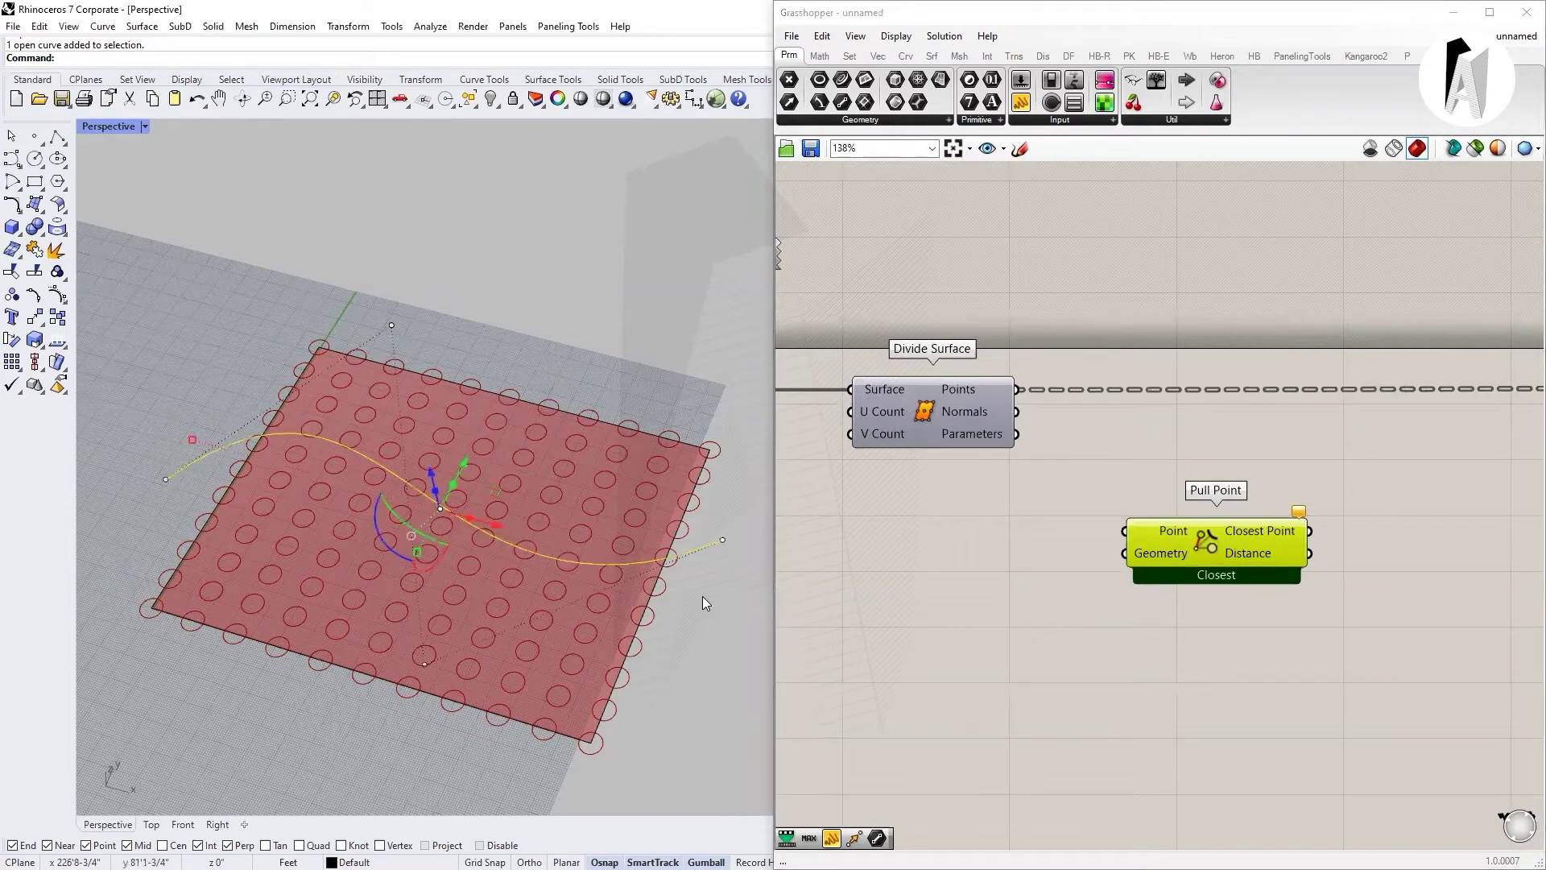
- Add a Curve parameter referencing the wavy Rhino curve as the attractor
{"action": "left_click", "coordinate": [703, 596]}
{"action": "left_click", "coordinate": [705, 546]}
{"action": "double_click", "coordinate": [932, 549]}
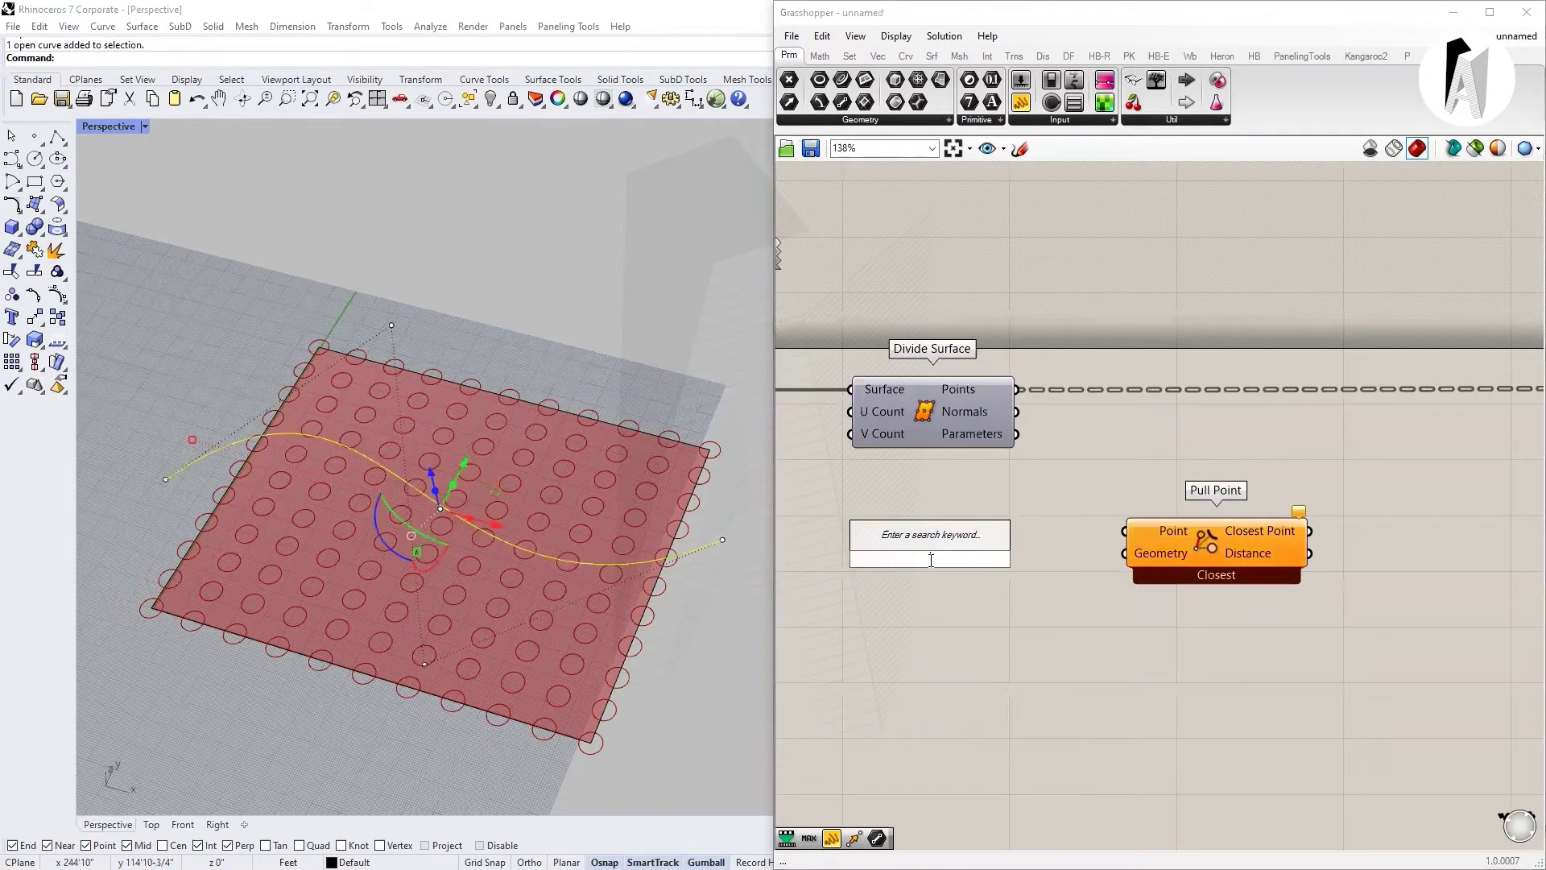
{"action": "type", "text": "curve"}
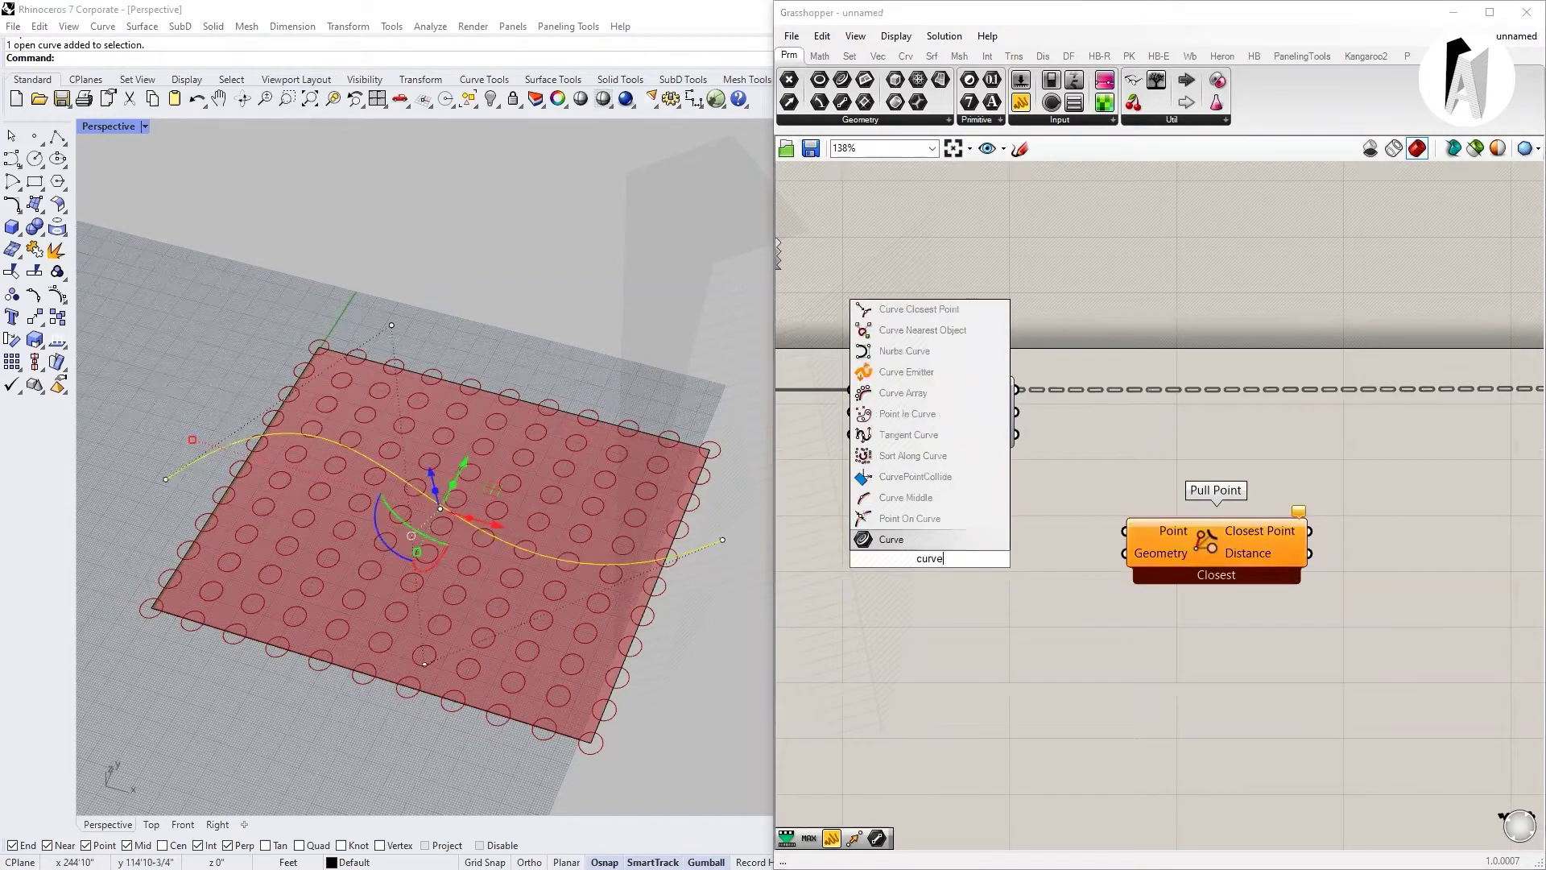
{"action": "left_click", "coordinate": [892, 539]}
{"action": "right_click", "coordinate": [922, 558]}
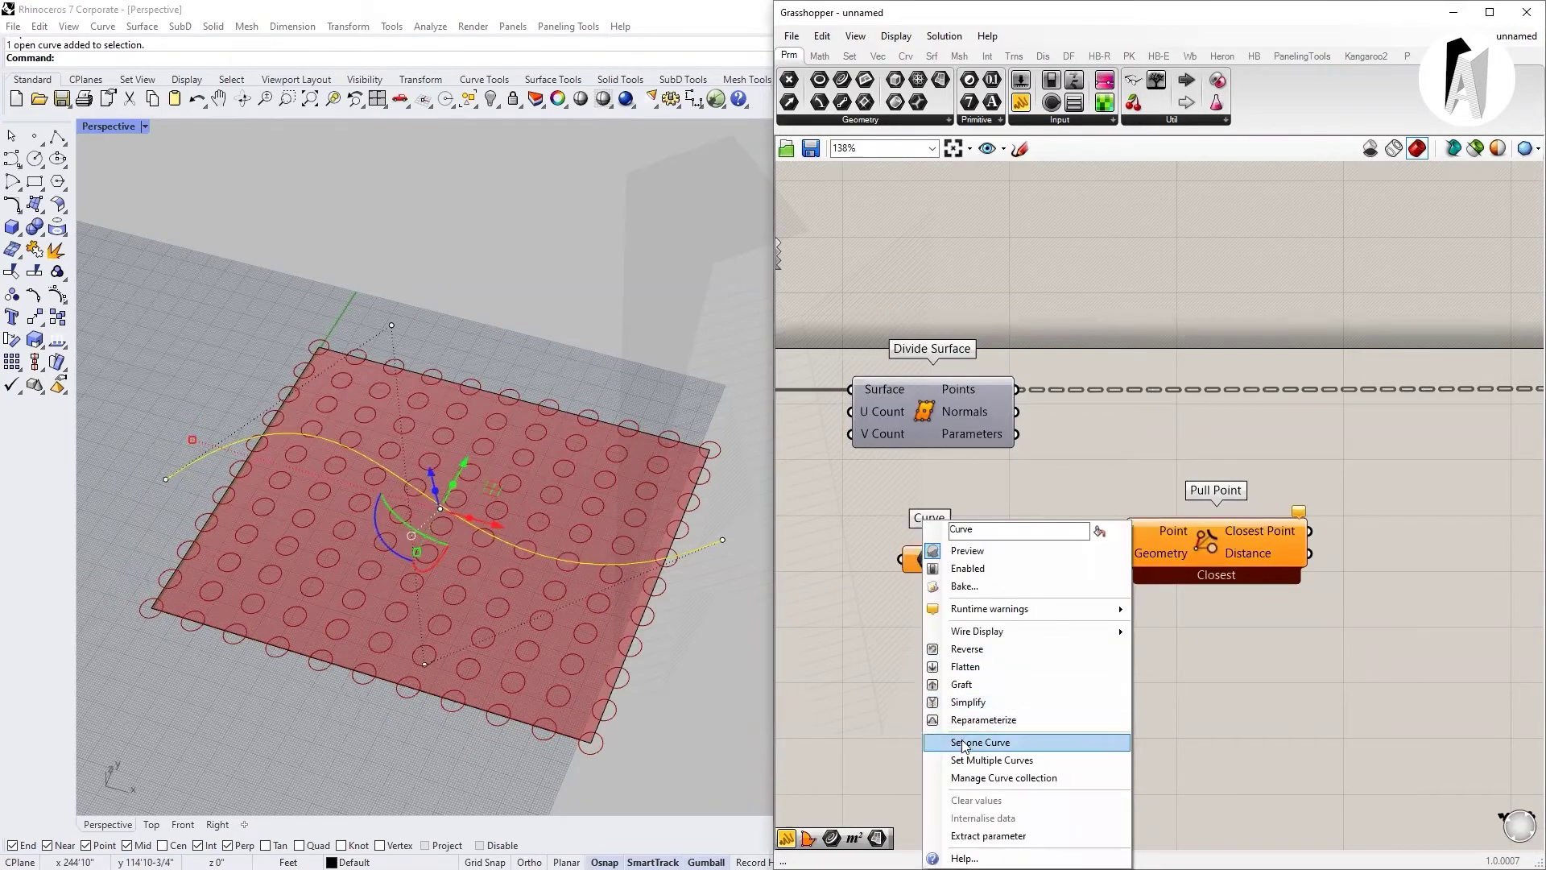
{"action": "left_click", "coordinate": [964, 742]}
{"action": "left_click", "coordinate": [696, 549]}
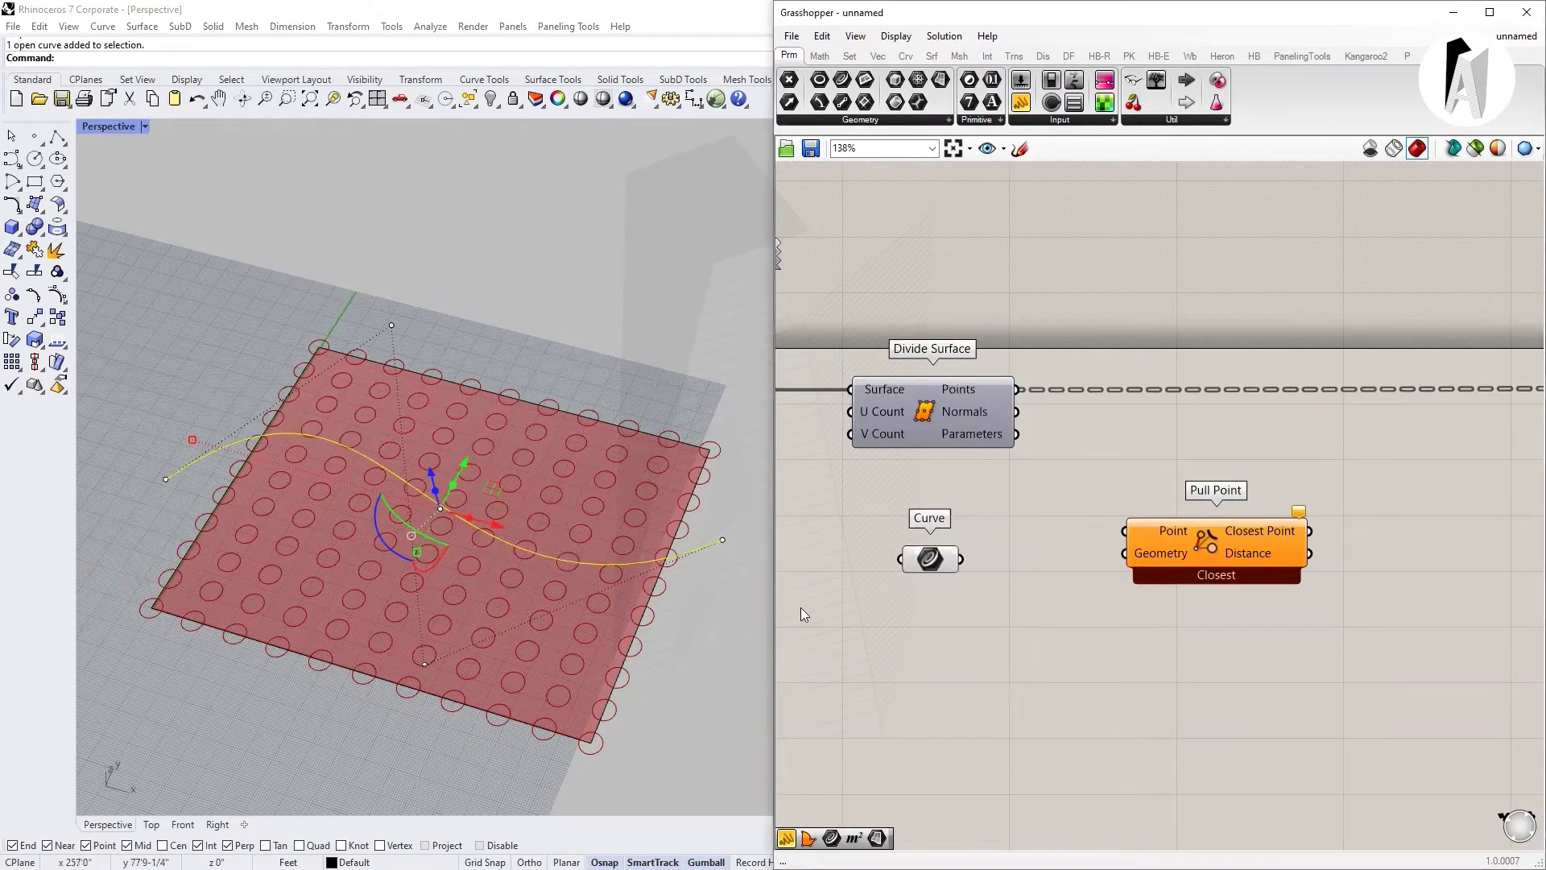
{"action": "left_click", "coordinate": [711, 603]}
- Wire the Curve parameter into Pull Point's Geometry input
{"action": "left_click", "coordinate": [934, 564]}
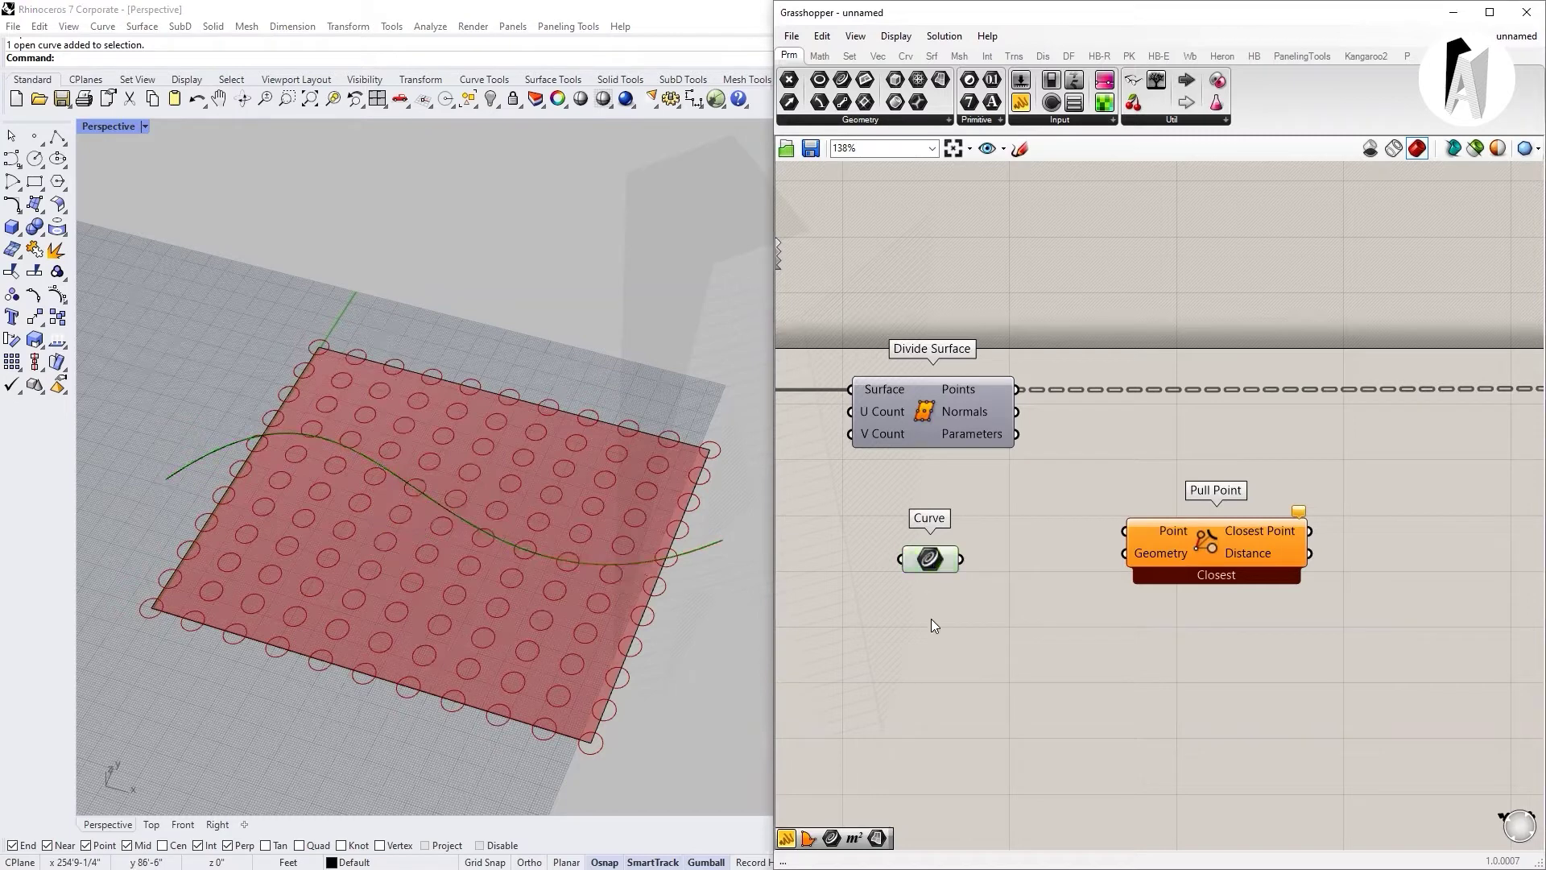
{"action": "left_click", "coordinate": [877, 629]}
{"action": "mouse_move", "coordinate": [937, 563]}
{"action": "left_mouse_down"}
{"action": "mouse_move", "coordinate": [944, 580]}
{"action": "mouse_move", "coordinate": [1126, 553]}
{"action": "left_mouse_up"}
{"action": "left_click", "coordinate": [953, 412]}
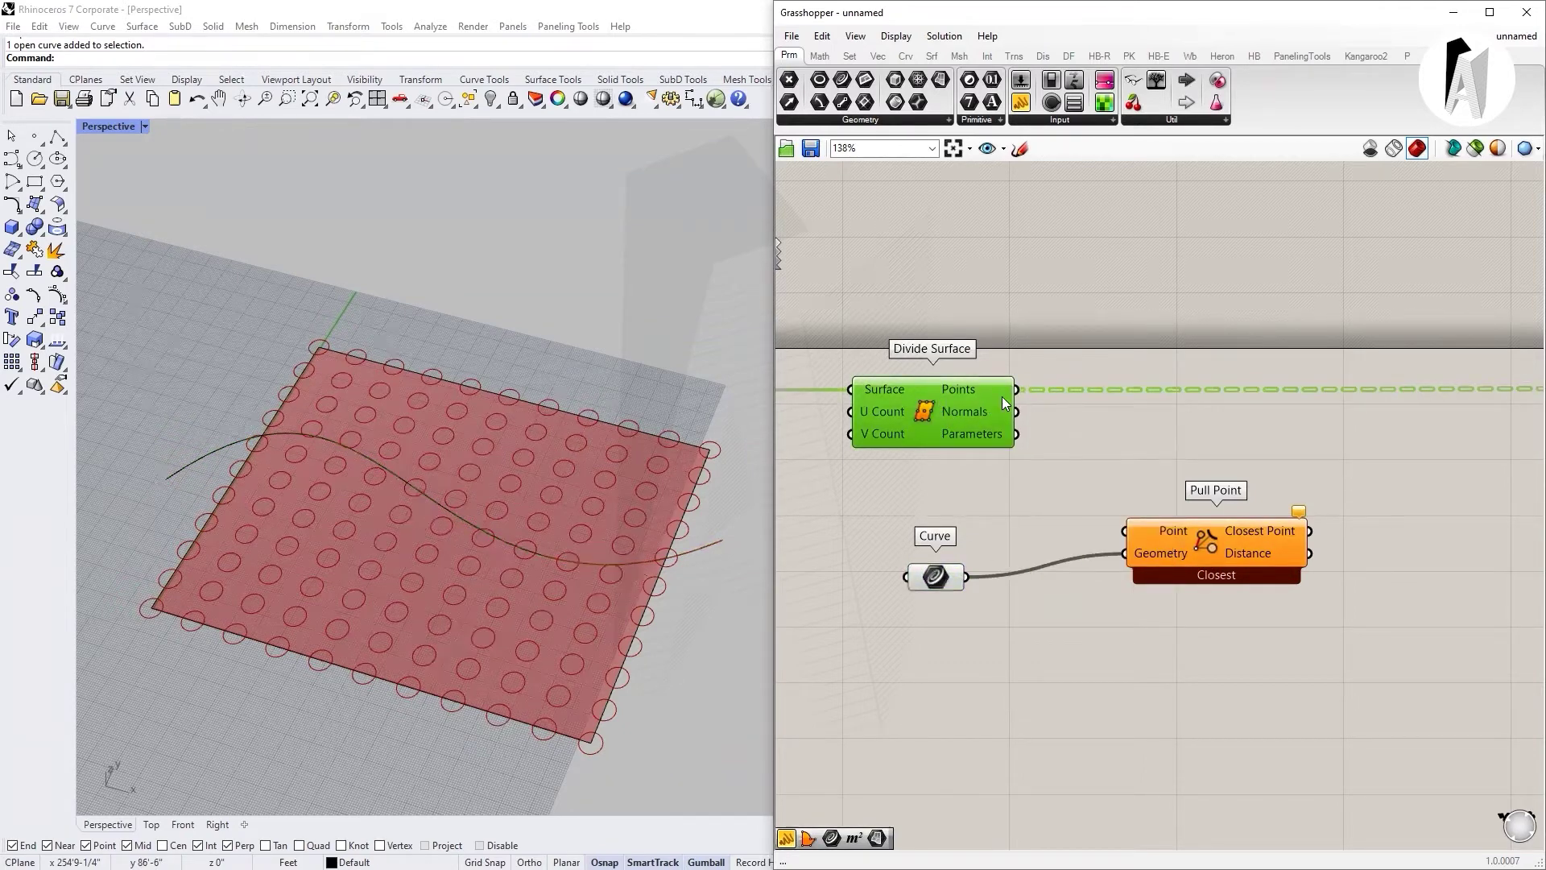
{"action": "scroll", "coordinate": [1001, 396], "scroll_direction": "up", "scroll_amount": 3}
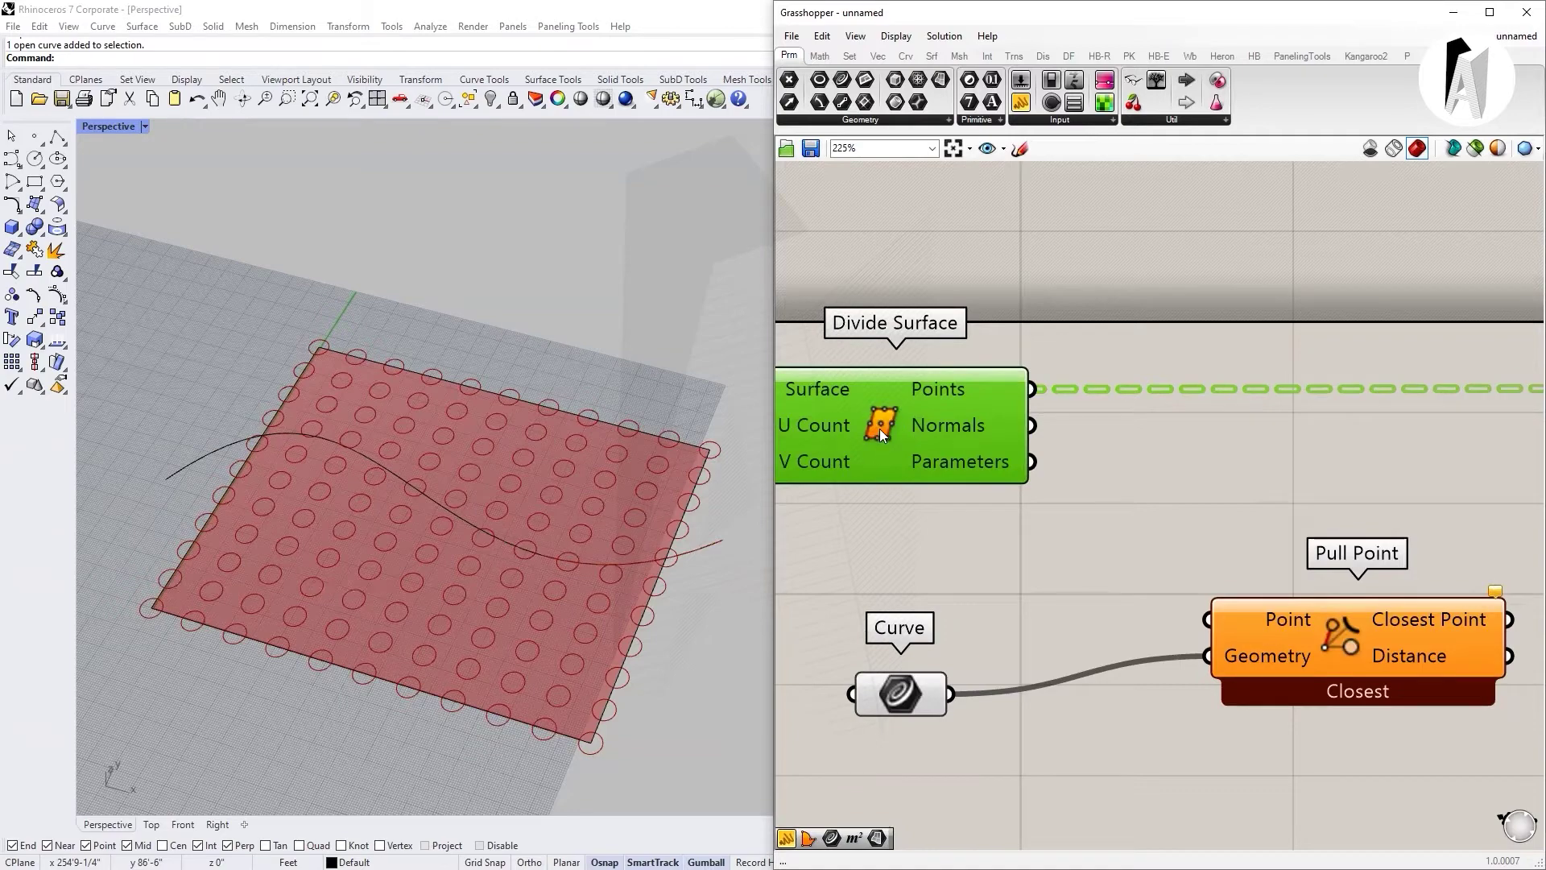
{"action": "left_click", "coordinate": [995, 503]}
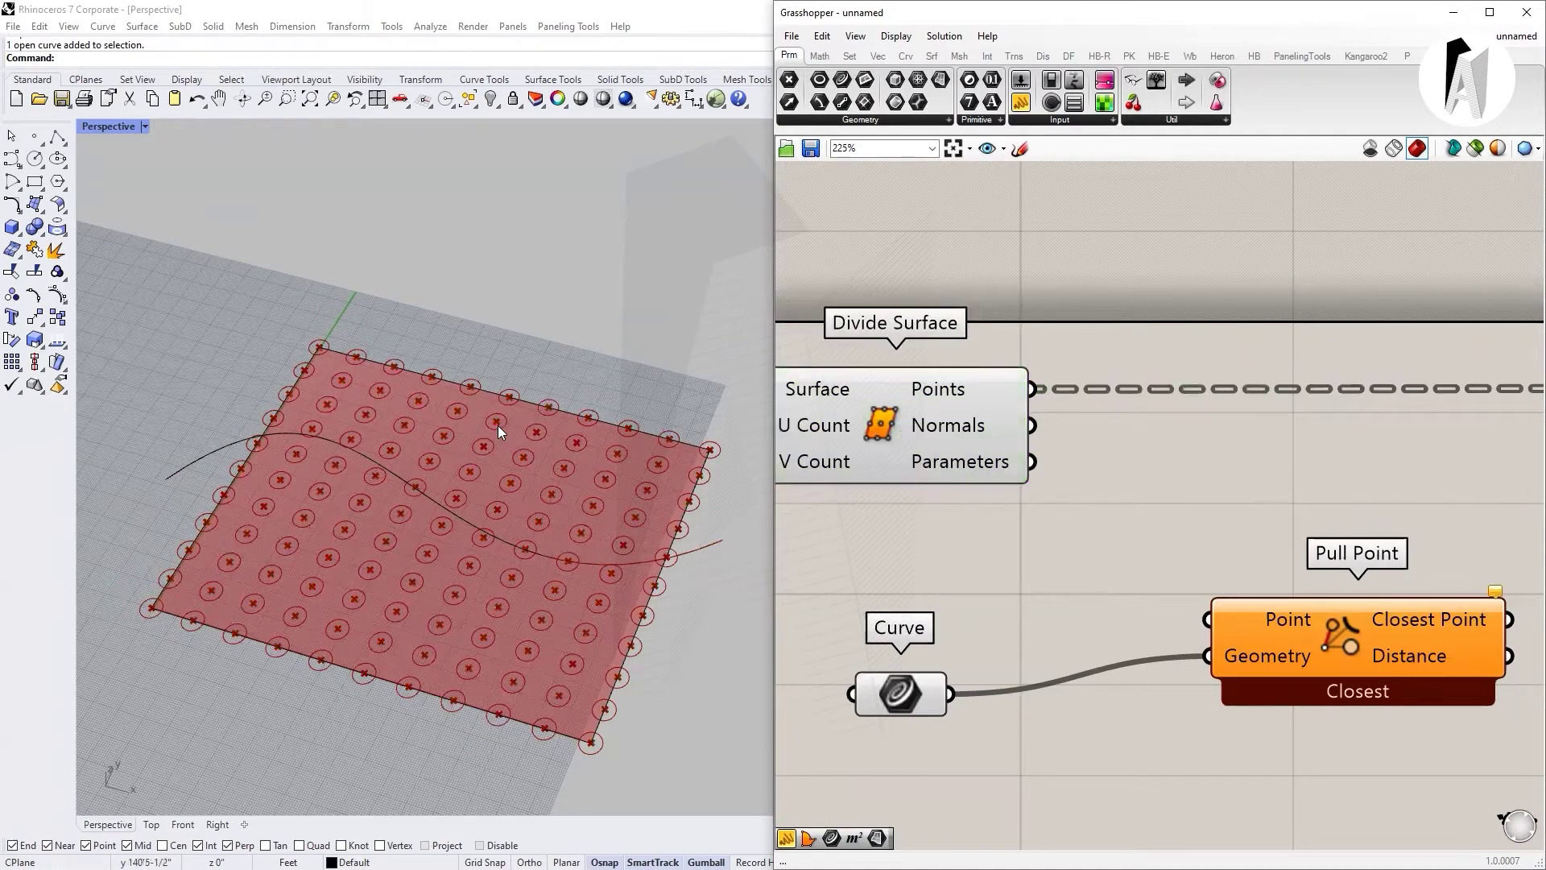
- Wire Divide Surface's grid points into Pull Point's Point input
{"action": "left_click", "coordinate": [978, 391]}
{"action": "left_click", "coordinate": [1053, 431]}
{"action": "left_click_drag", "start_coordinate": [1034, 390], "coordinate": [1205, 619]}
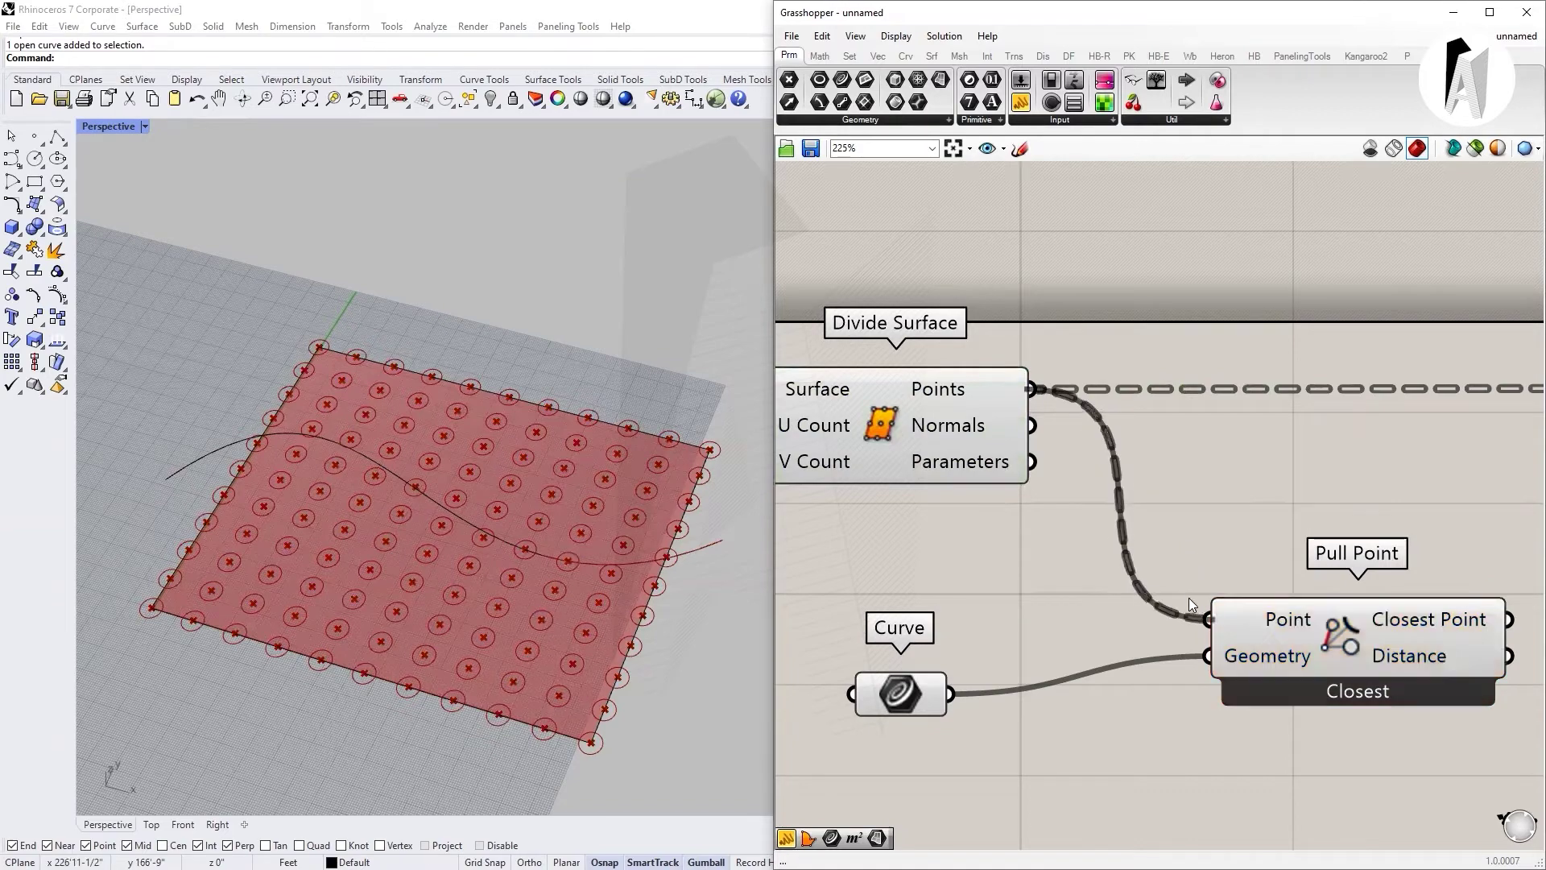
{"action": "scroll", "coordinate": [1027, 543], "scroll_direction": "down", "scroll_amount": 1}
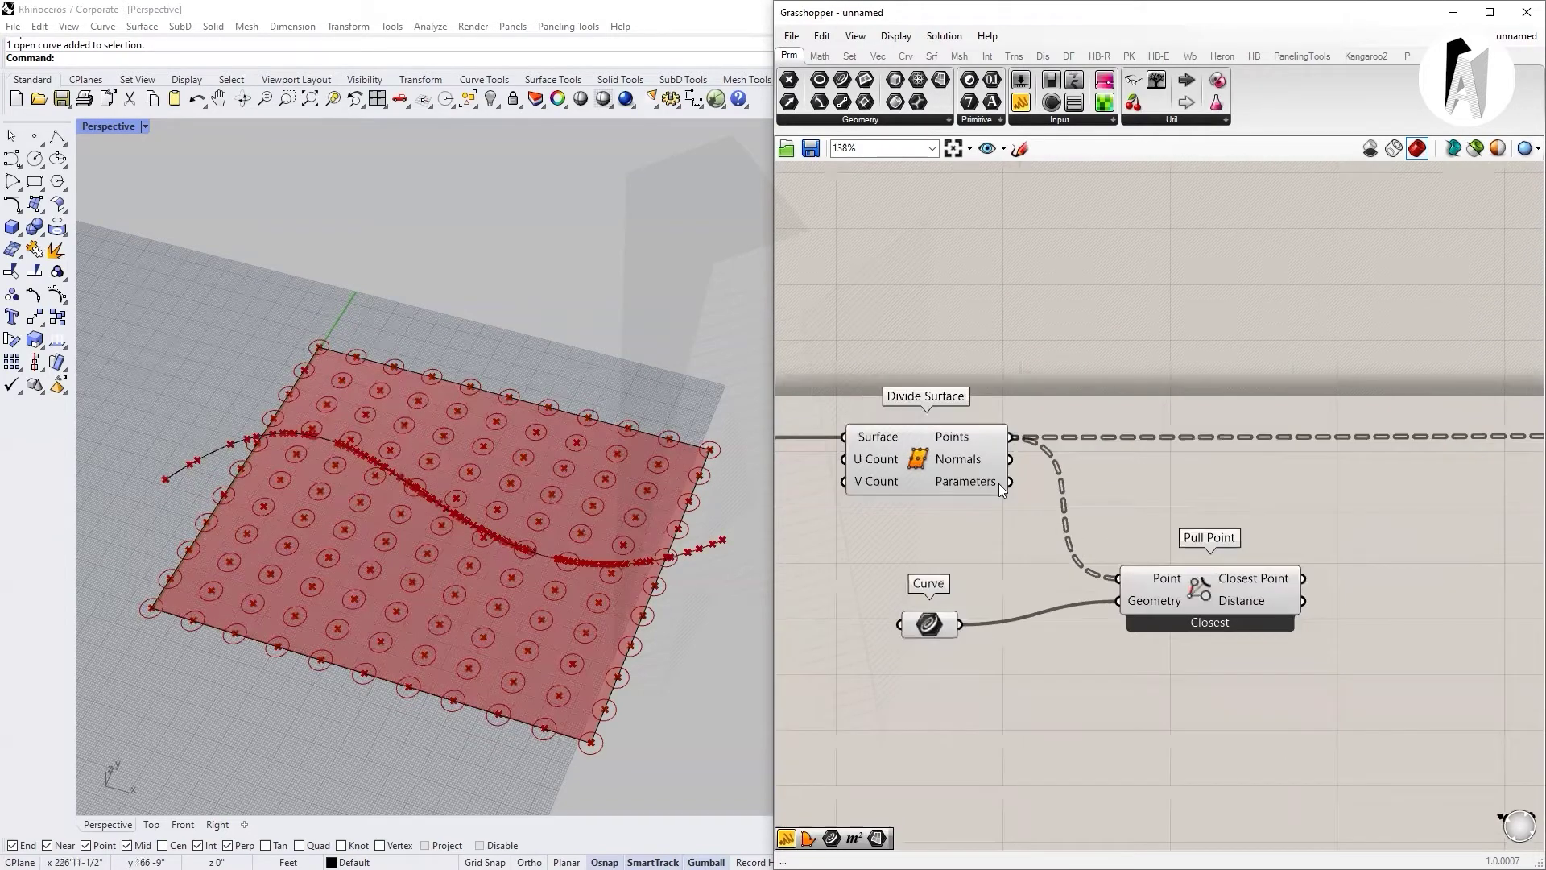
{"action": "scroll", "coordinate": [935, 432], "scroll_direction": "down", "scroll_amount": 1}
- Turn off Divide Surface's preview and bring Pull Point into view
{"action": "left_click", "coordinate": [893, 401]}
{"action": "middle_click", "coordinate": [890, 402]}
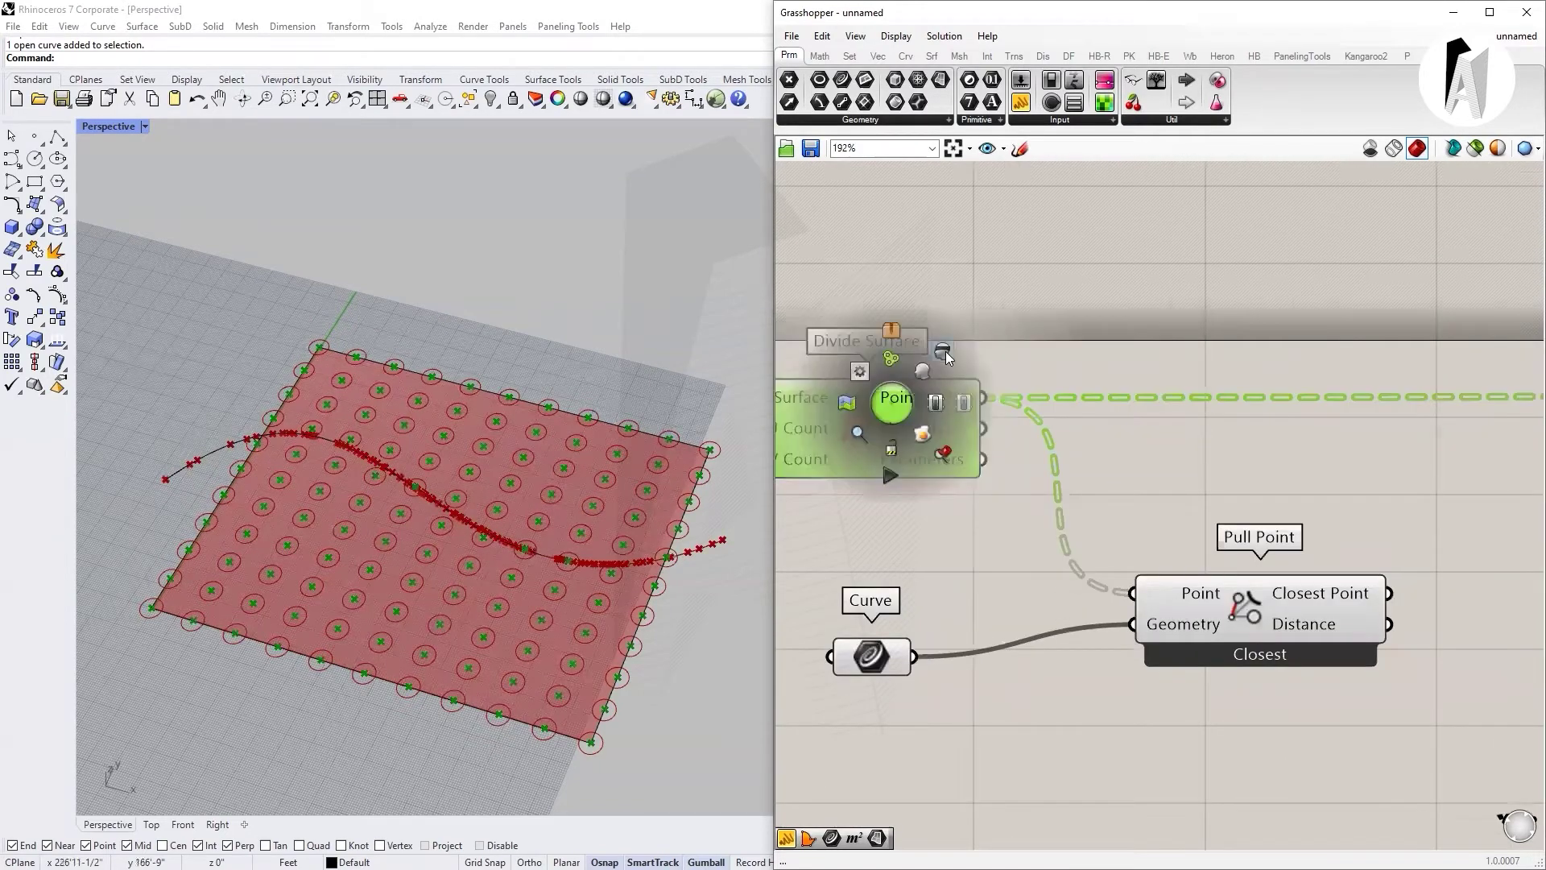
{"action": "left_click", "coordinate": [891, 344]}
{"action": "left_click", "coordinate": [1031, 367]}
{"action": "left_click", "coordinate": [1213, 618]}
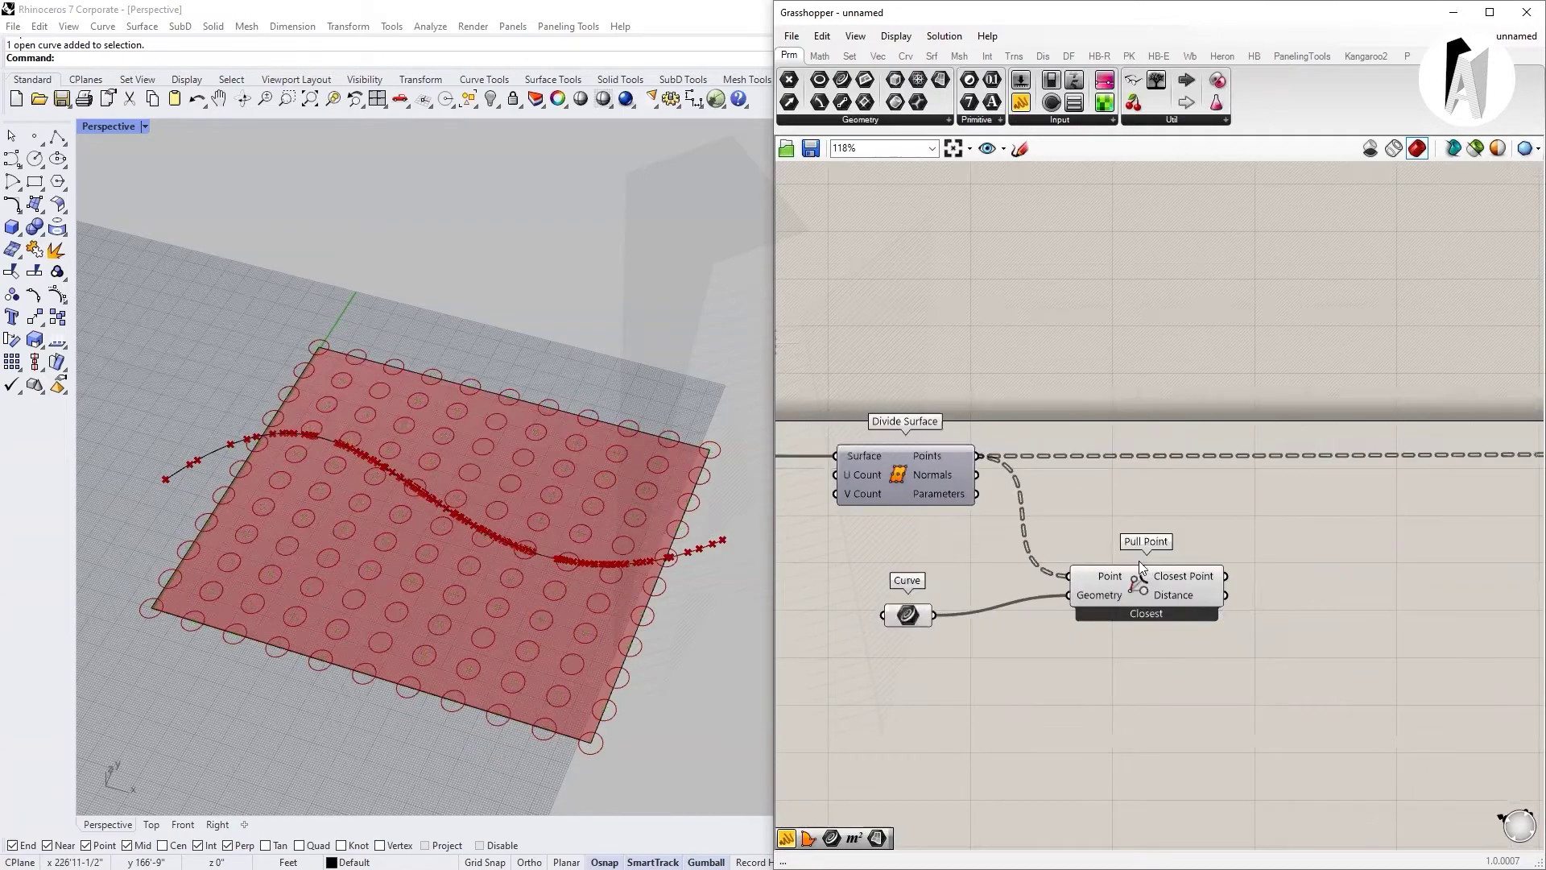
{"action": "scroll", "coordinate": [1190, 574], "scroll_direction": "up", "scroll_amount": 1}
{"action": "scroll", "coordinate": [1194, 586], "scroll_direction": "up", "scroll_amount": 1}
{"action": "scroll", "coordinate": [1194, 586], "scroll_direction": "up", "scroll_amount": 1}
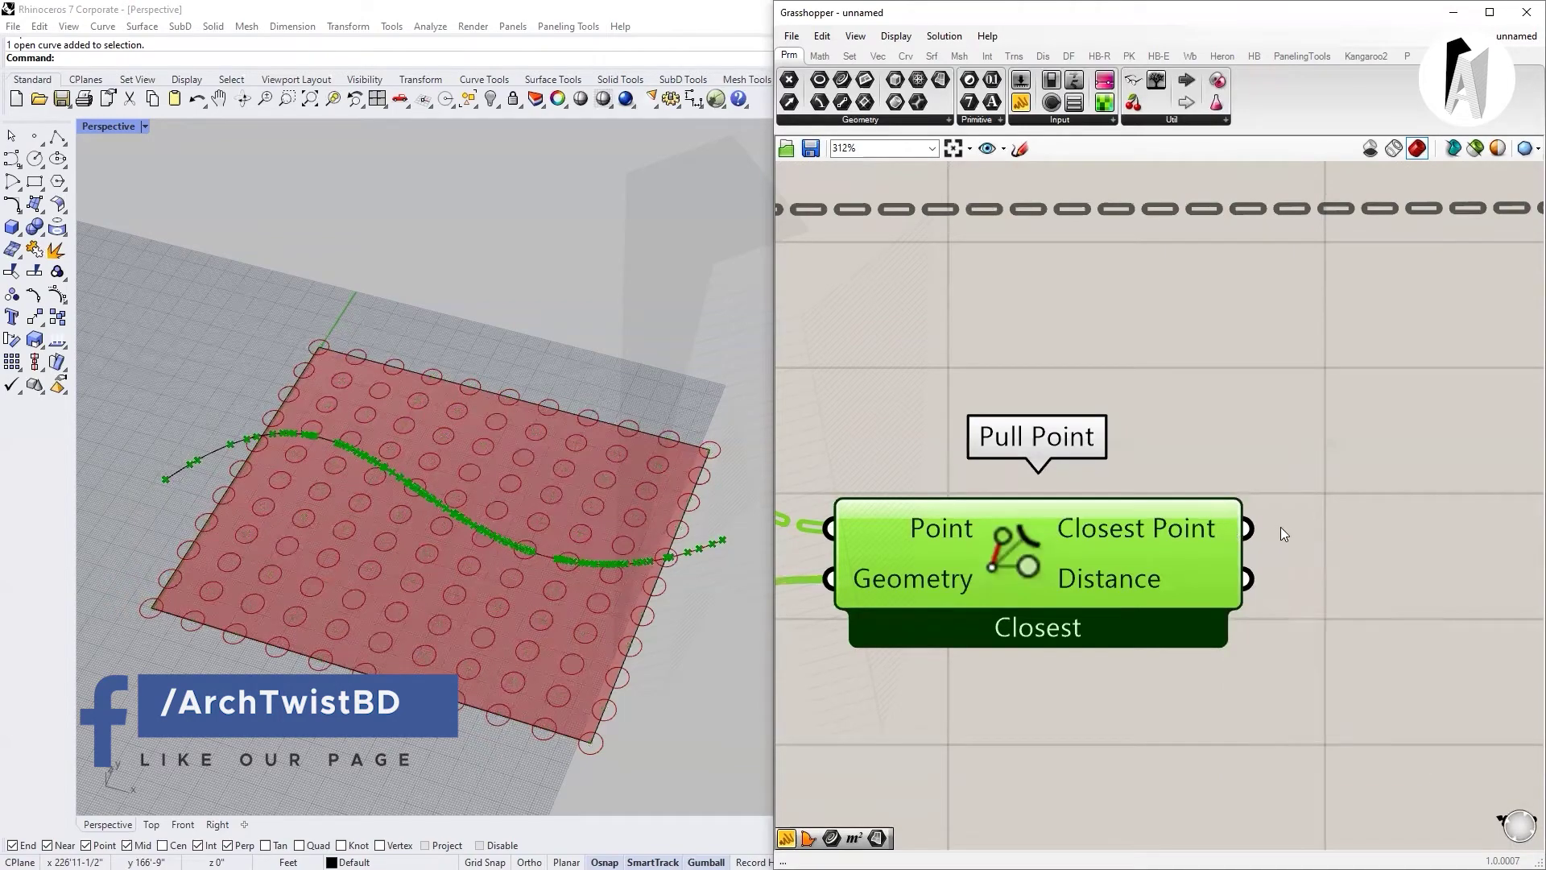
{"action": "scroll", "coordinate": [1281, 527], "scroll_direction": "down", "scroll_amount": 2}
{"action": "scroll", "coordinate": [1200, 538], "scroll_direction": "down", "scroll_amount": 2}
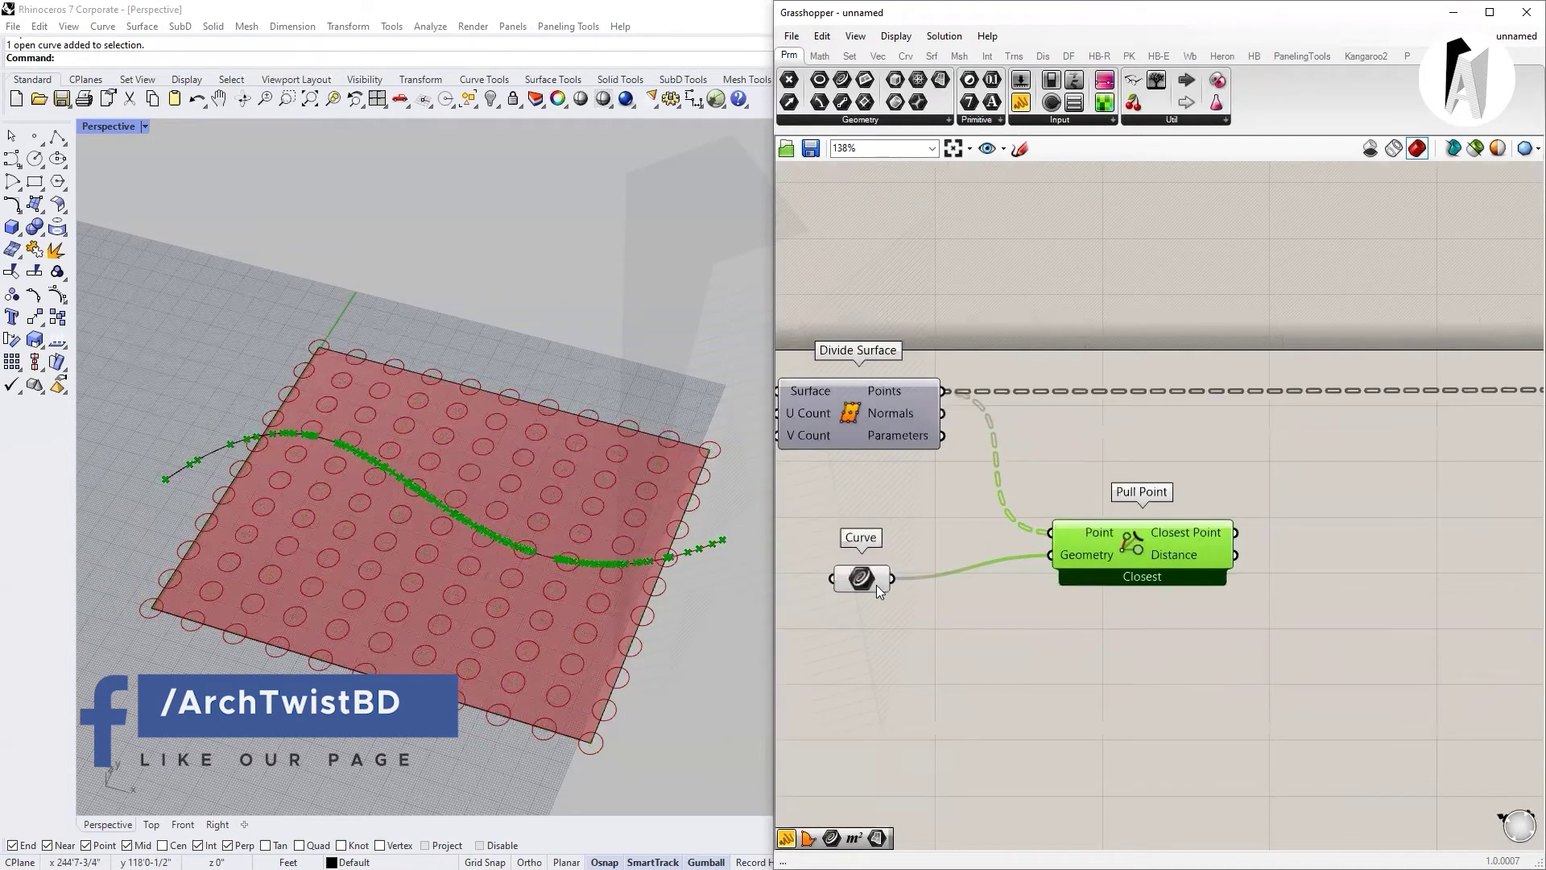
{"action": "scroll", "coordinate": [1318, 520], "scroll_direction": "up", "scroll_amount": 2}
{"action": "scroll", "coordinate": [473, 509], "scroll_direction": "up", "scroll_amount": 2}
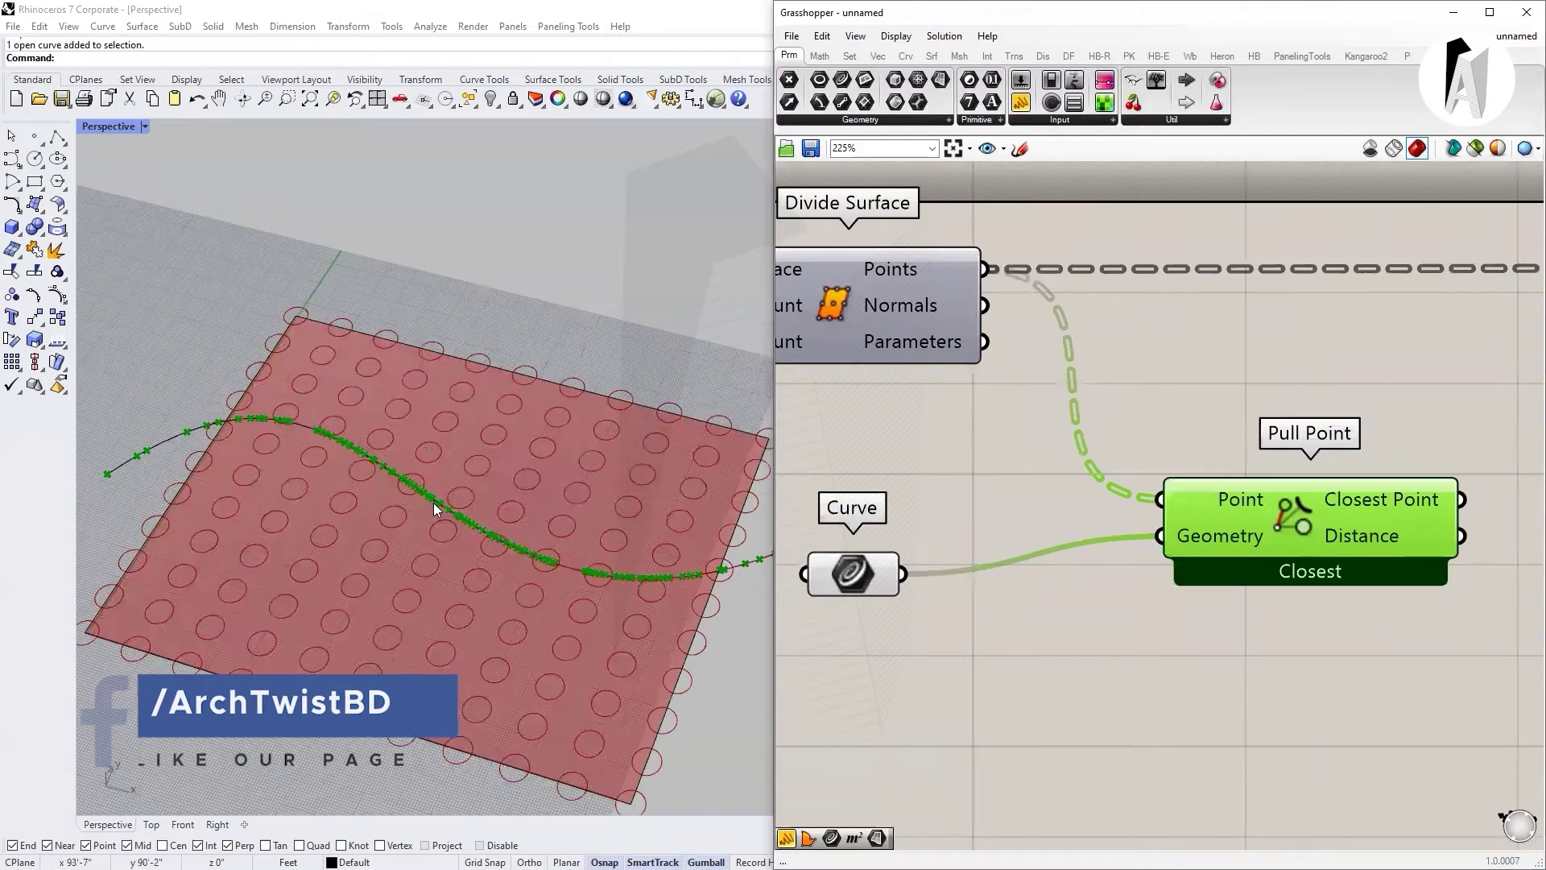
{"action": "scroll", "coordinate": [362, 362], "scroll_direction": "up", "scroll_amount": 2}
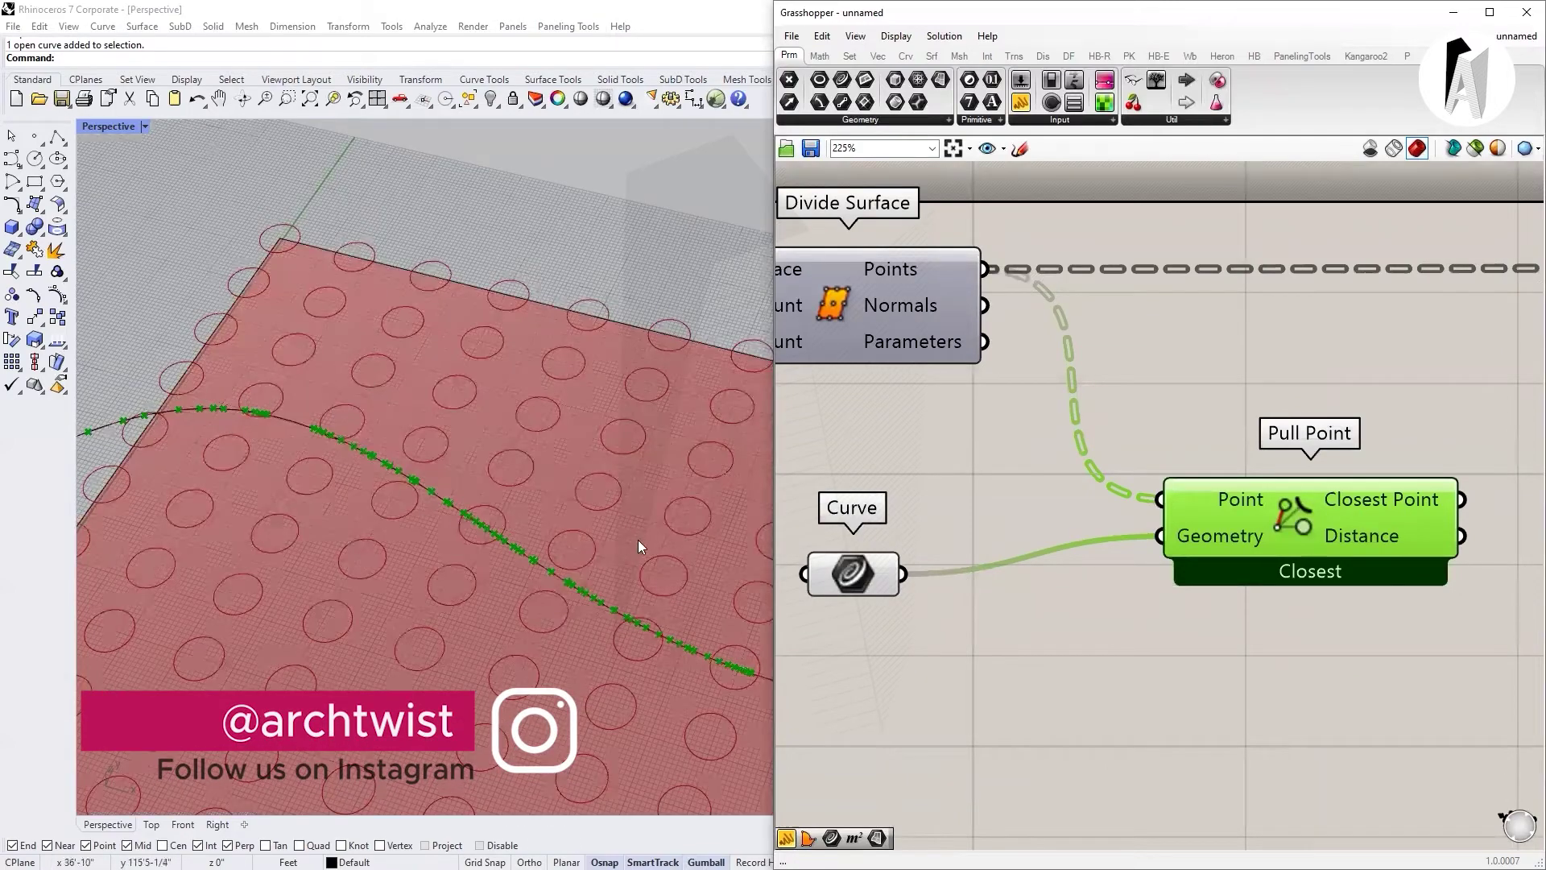
{"action": "scroll", "coordinate": [312, 423], "scroll_direction": "down", "scroll_amount": 2}
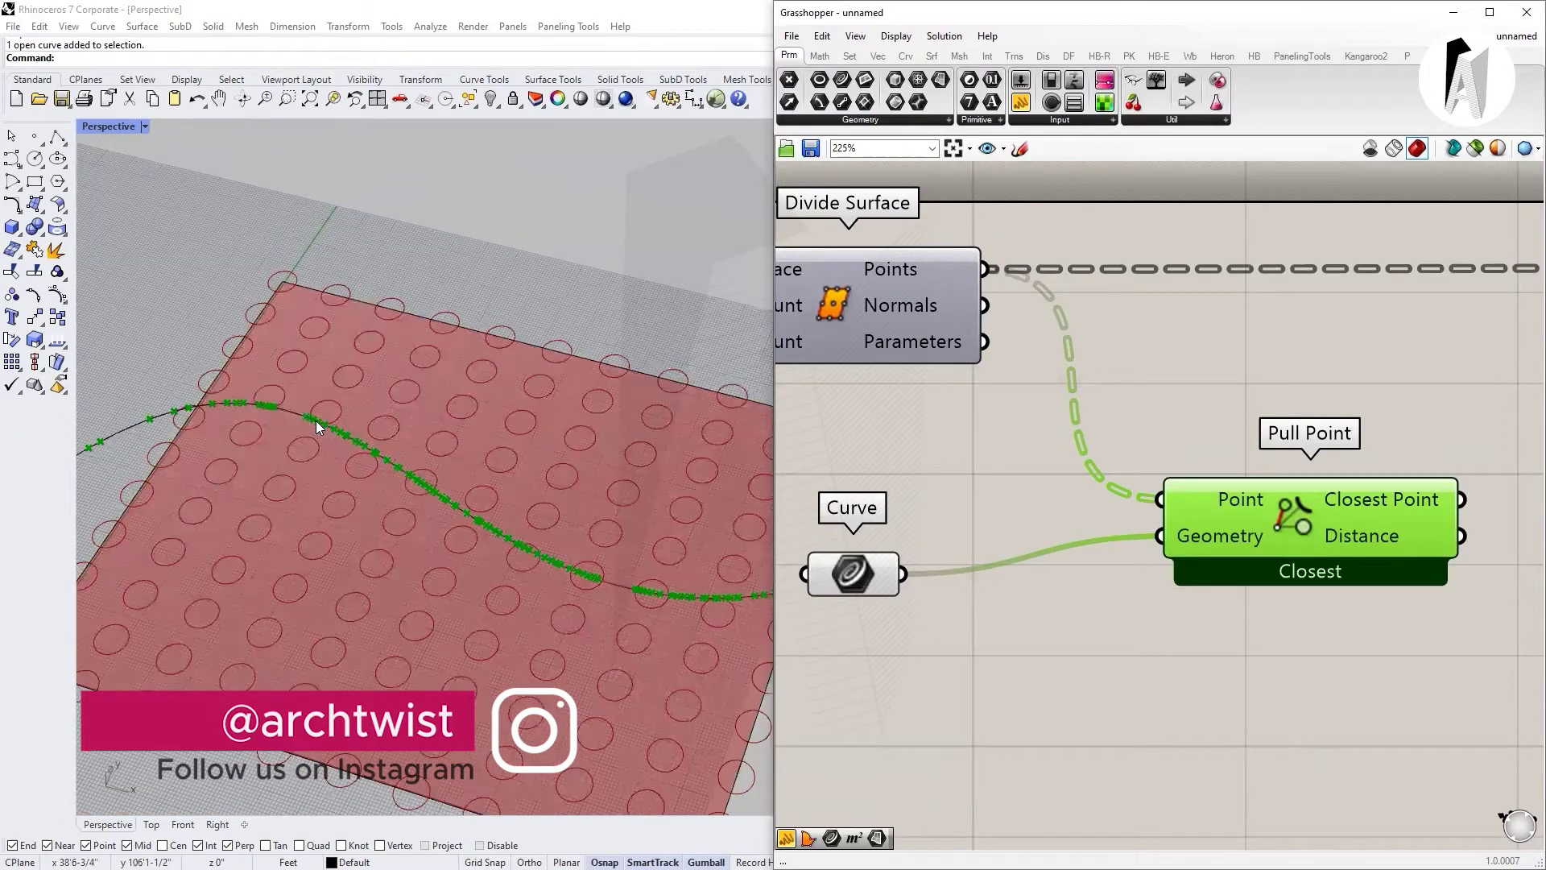
{"action": "scroll", "coordinate": [333, 426], "scroll_direction": "up", "scroll_amount": 2}
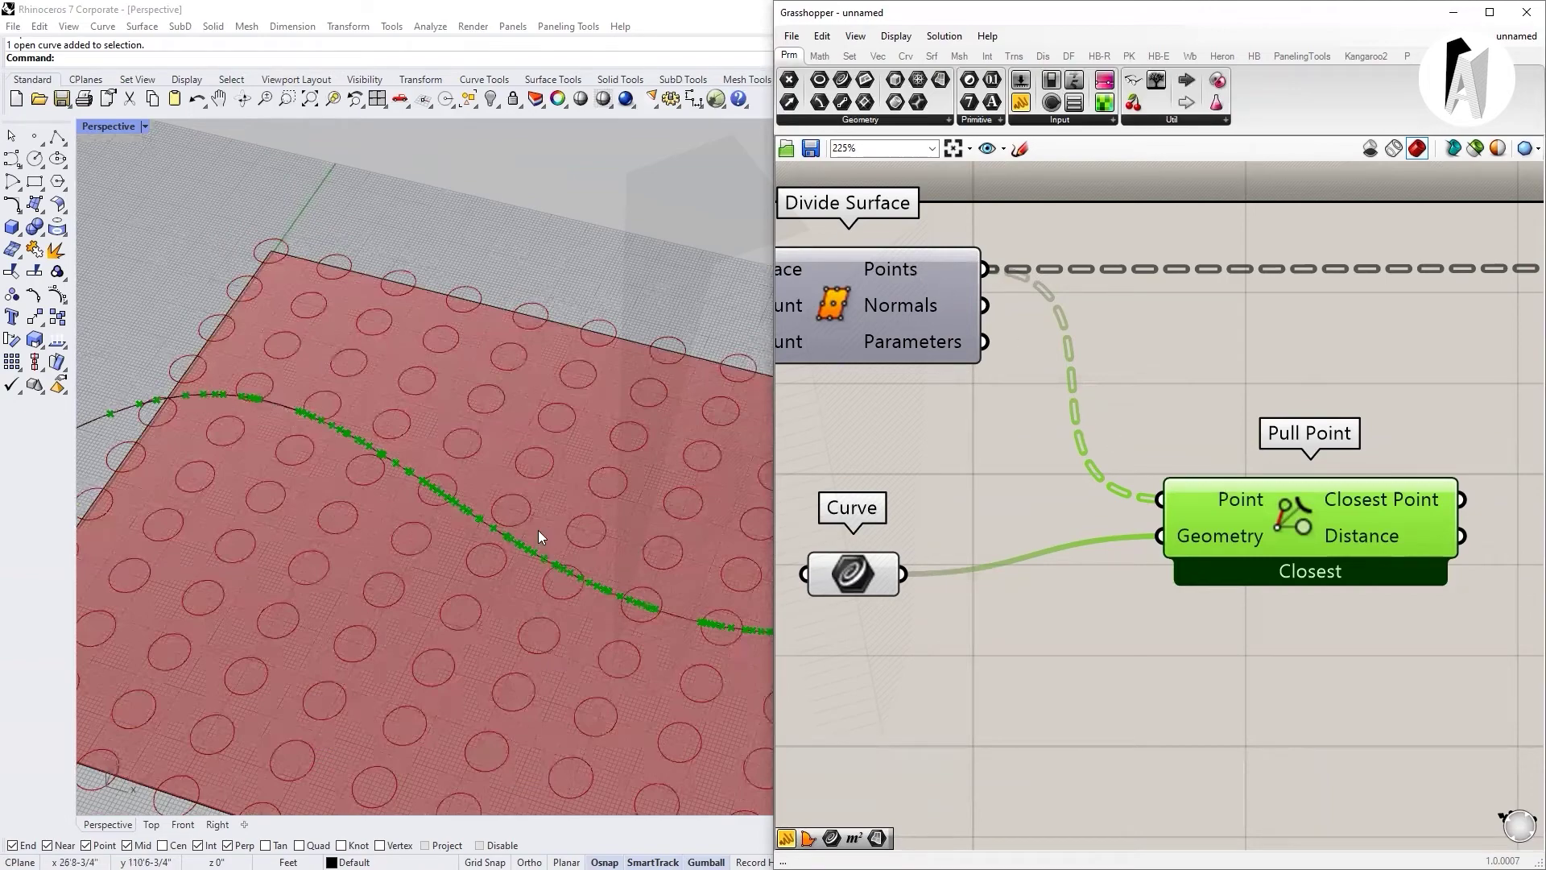
{"action": "scroll", "coordinate": [546, 529], "scroll_direction": "down", "scroll_amount": 3}
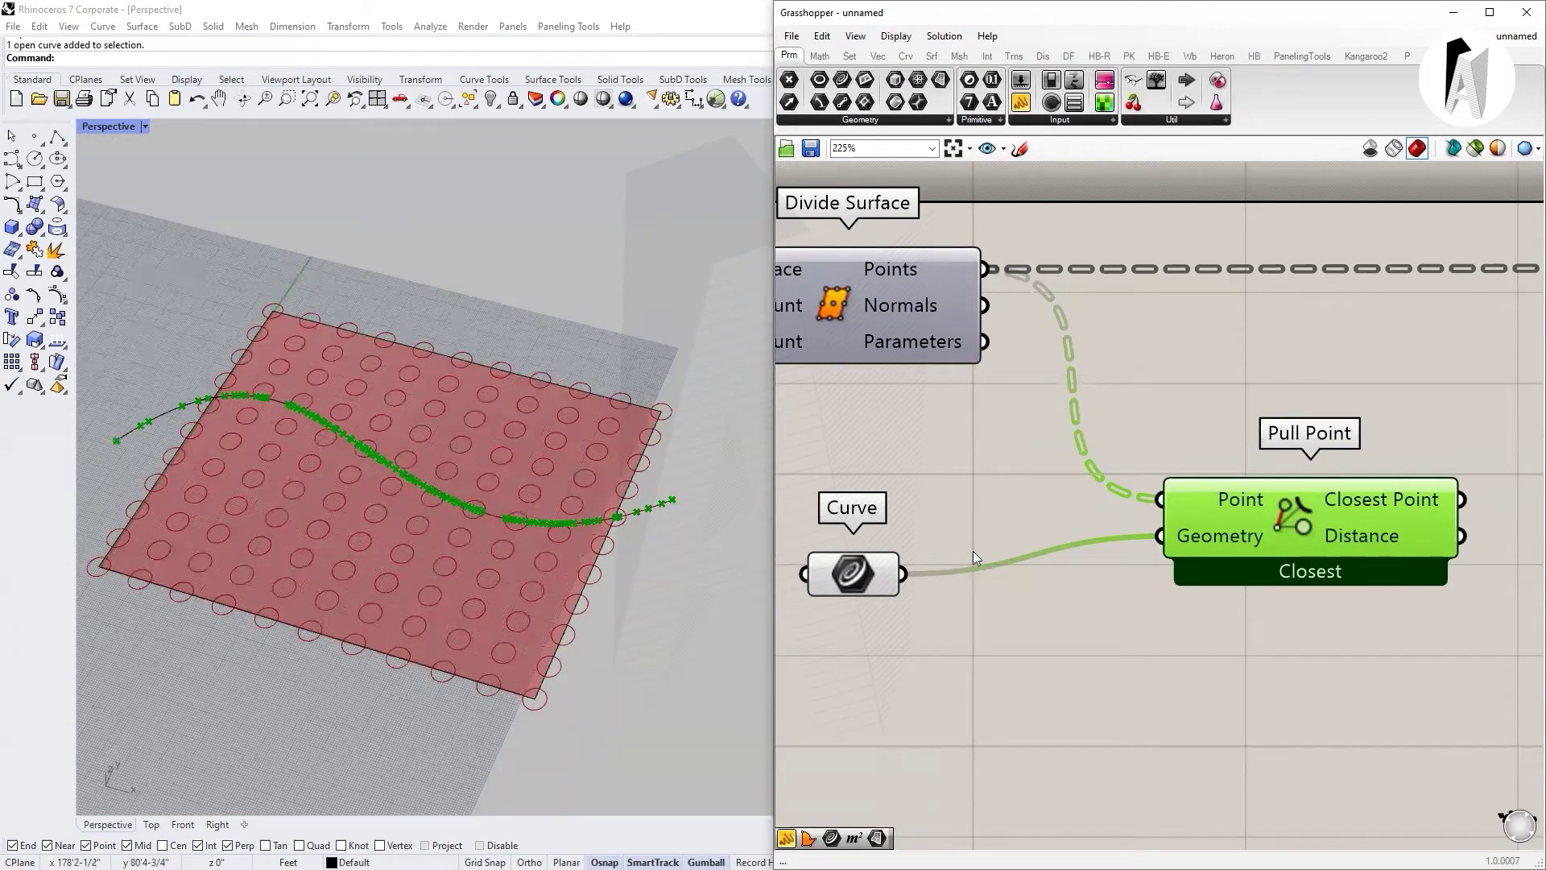
{"action": "scroll", "coordinate": [1081, 518], "scroll_direction": "down", "scroll_amount": 2}
{"action": "right_click_drag", "start_coordinate": [996, 530], "coordinate": [871, 523]}
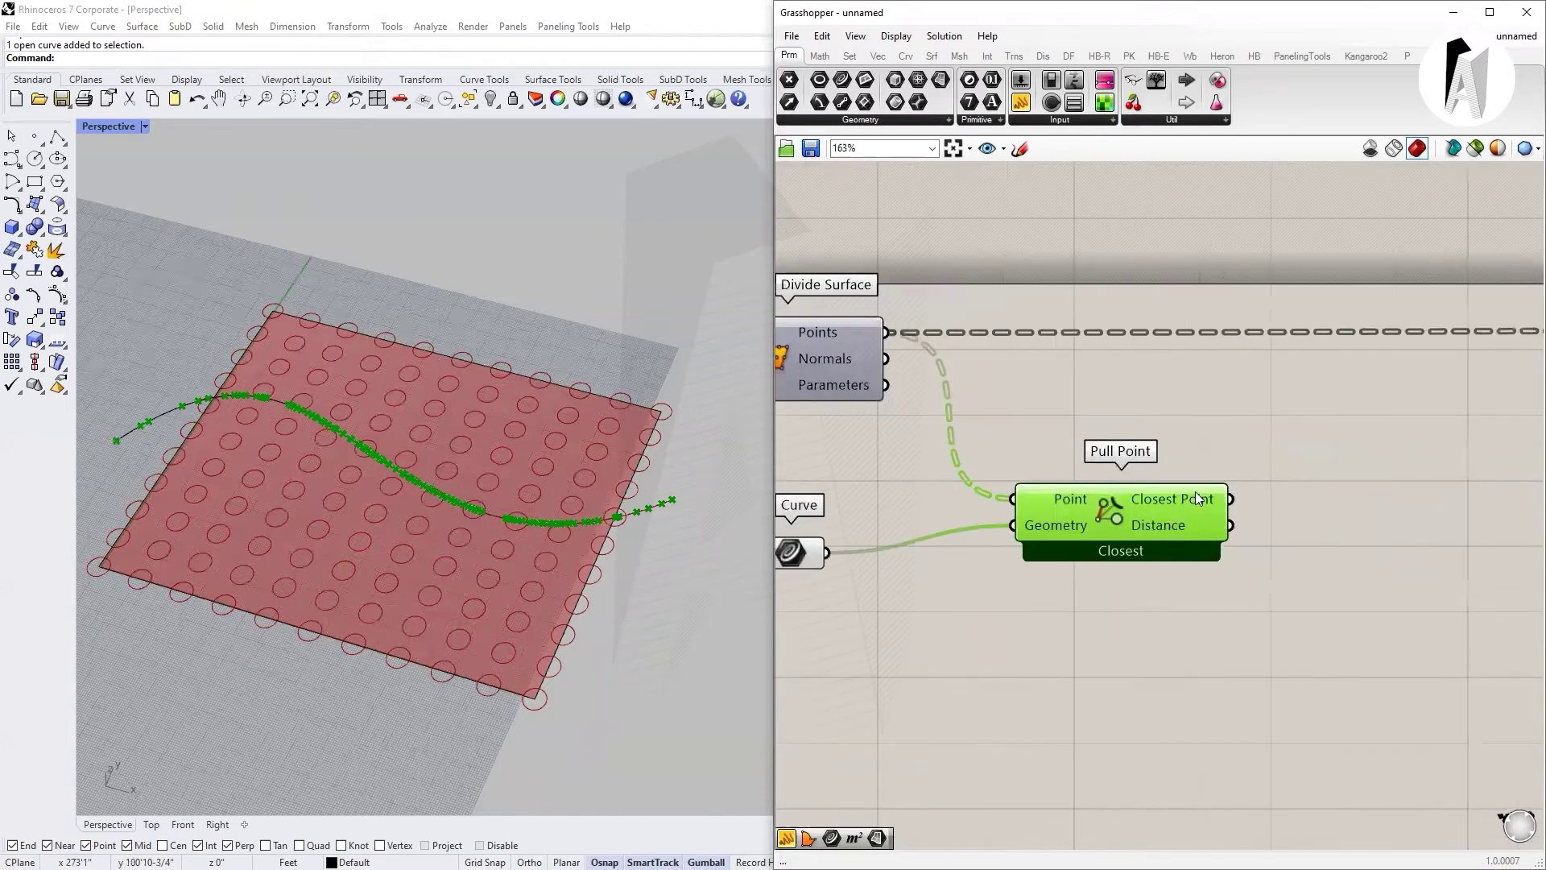
{"action": "scroll", "coordinate": [1195, 491], "scroll_direction": "up", "scroll_amount": 3}
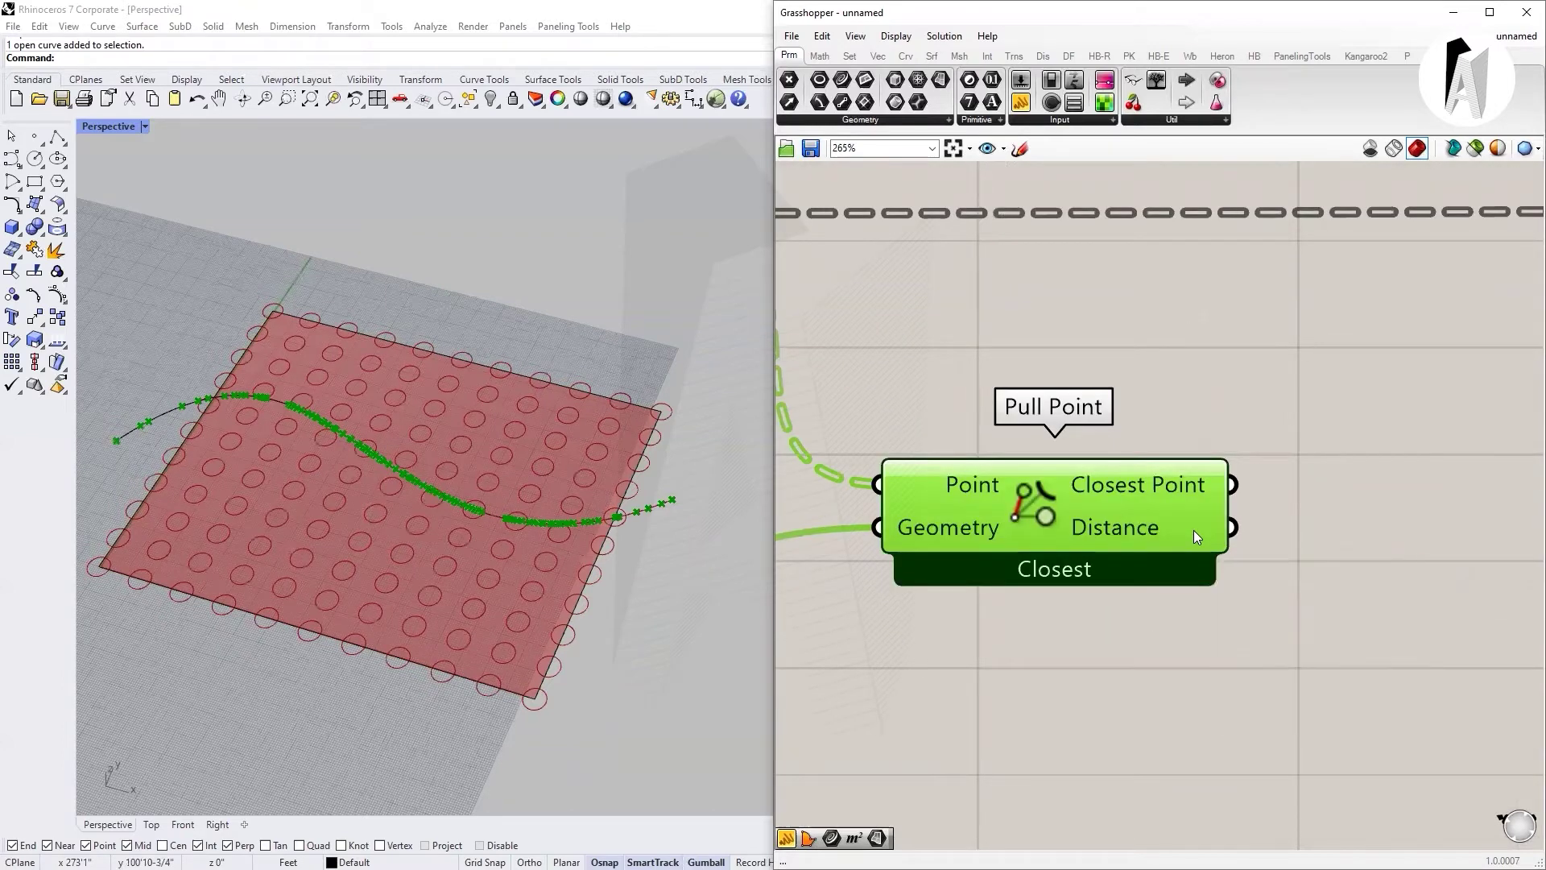
{"action": "scroll", "coordinate": [1087, 466], "scroll_direction": "down", "scroll_amount": 3}
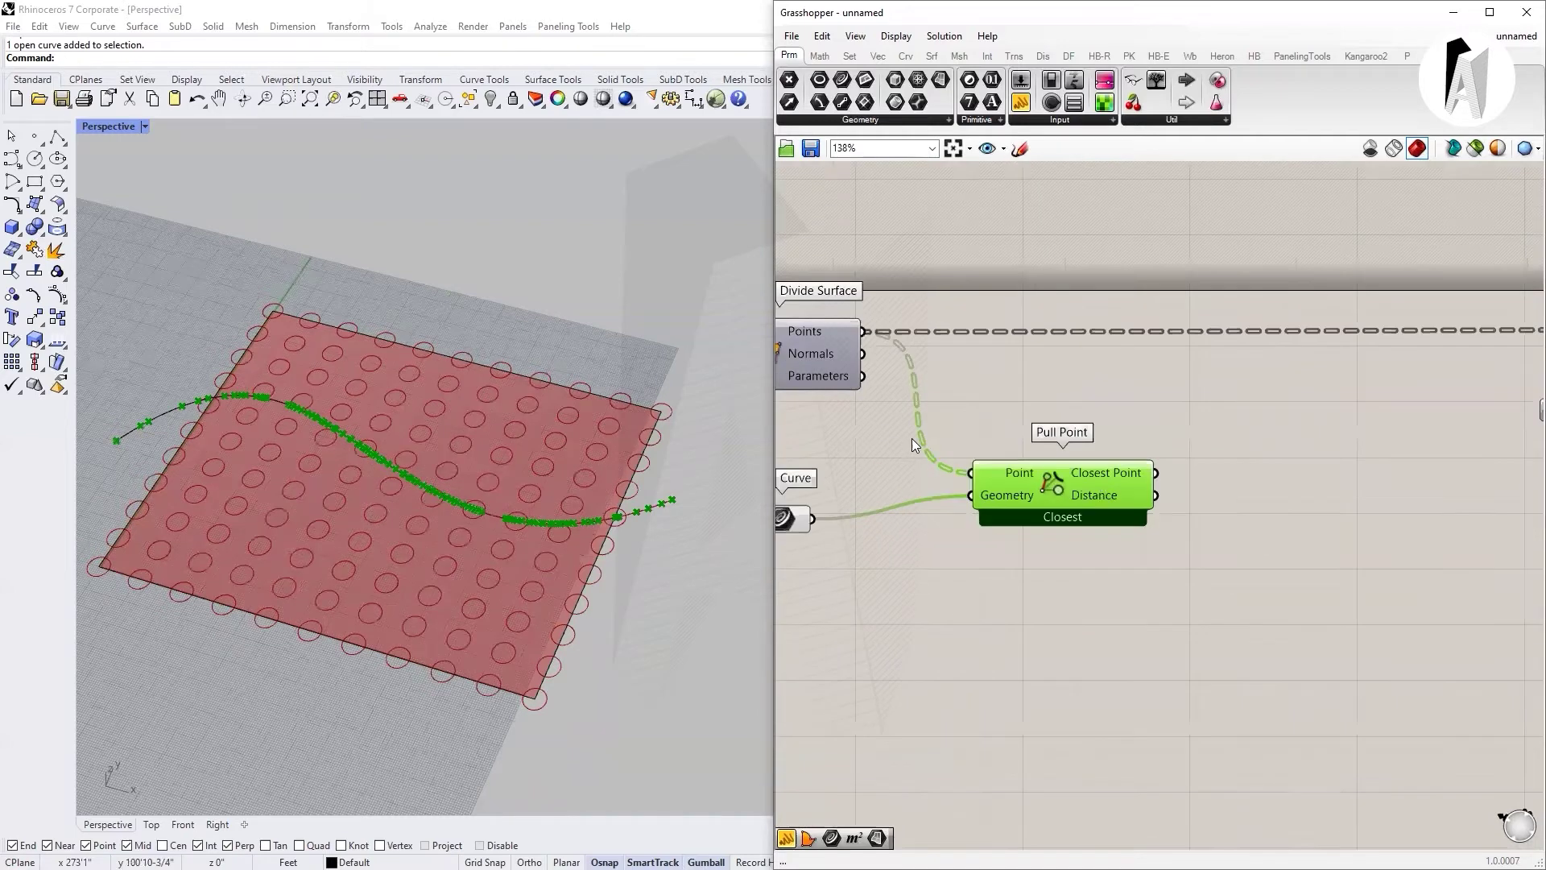
{"action": "scroll", "coordinate": [1136, 498], "scroll_direction": "up", "scroll_amount": 2}
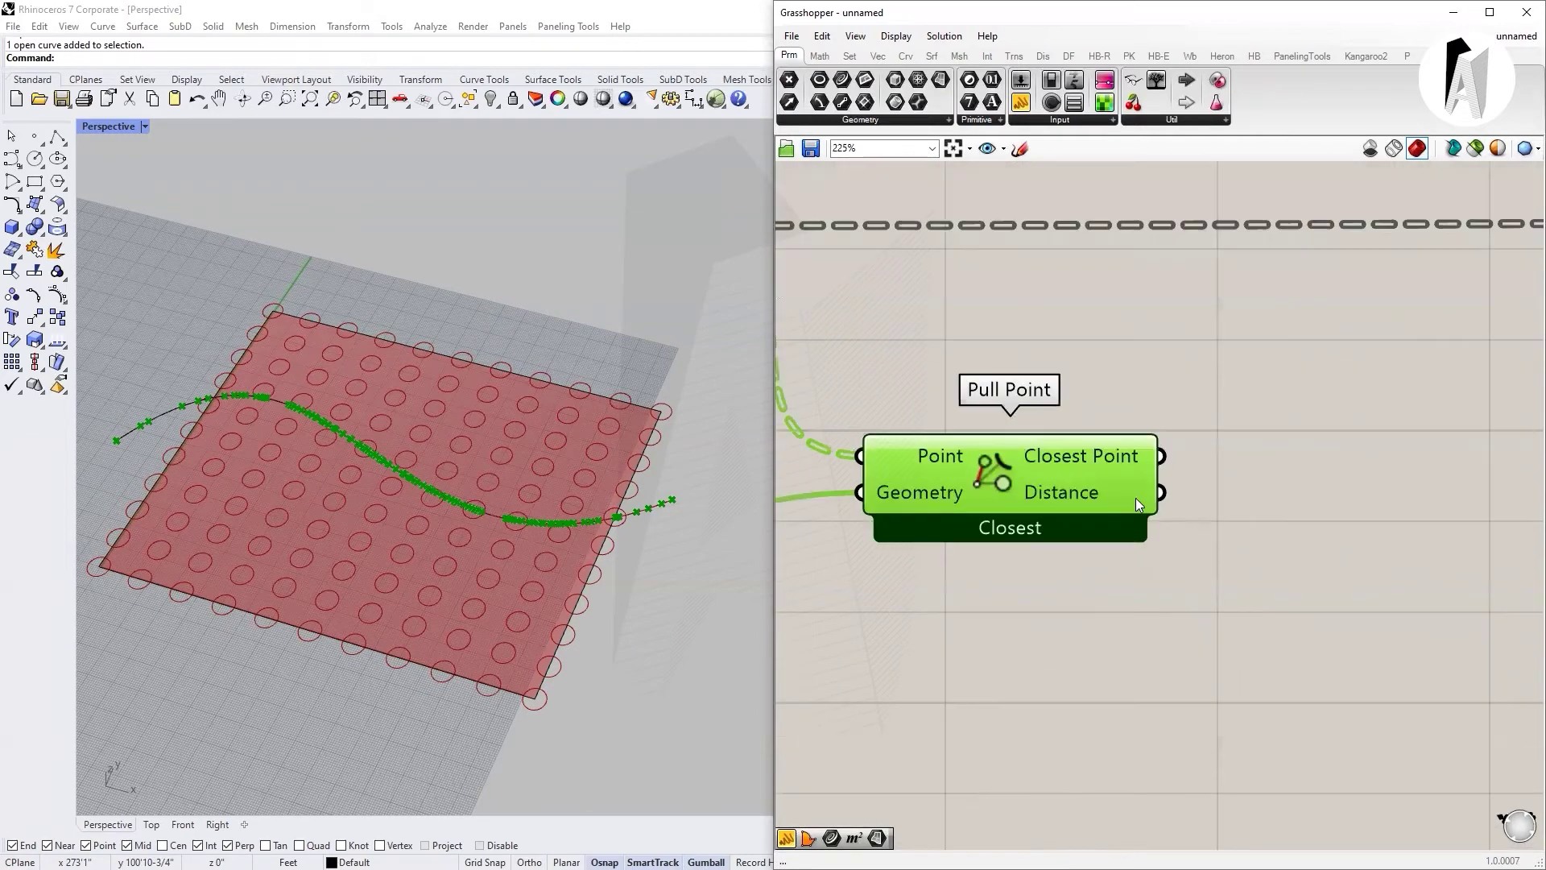
{"action": "scroll", "coordinate": [1135, 498], "scroll_direction": "up", "scroll_amount": 2}
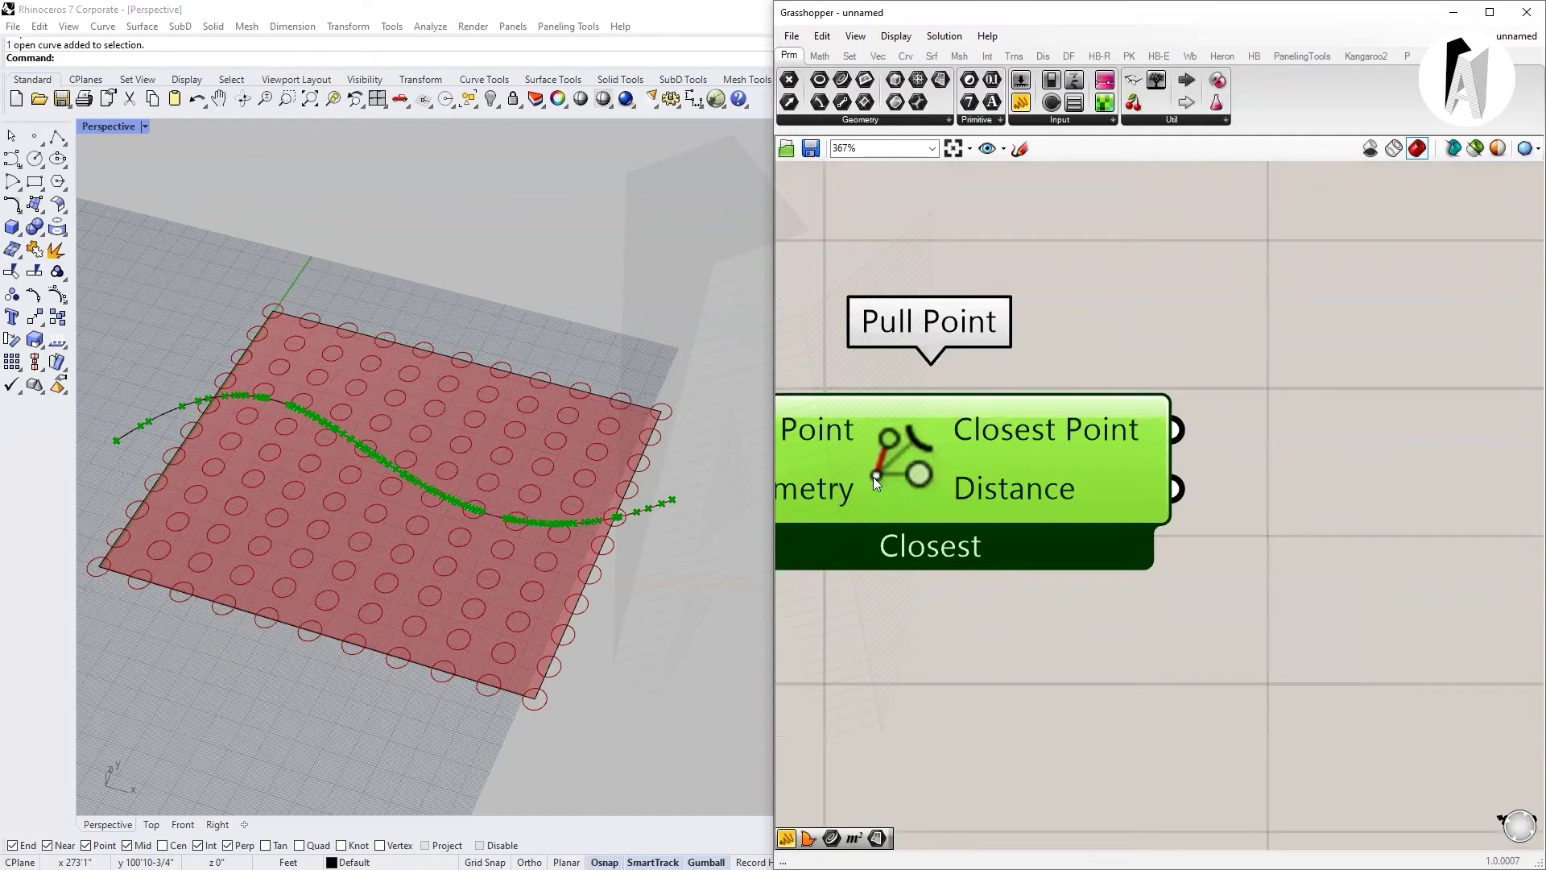
{"action": "scroll", "coordinate": [931, 483], "scroll_direction": "down", "scroll_amount": 5}
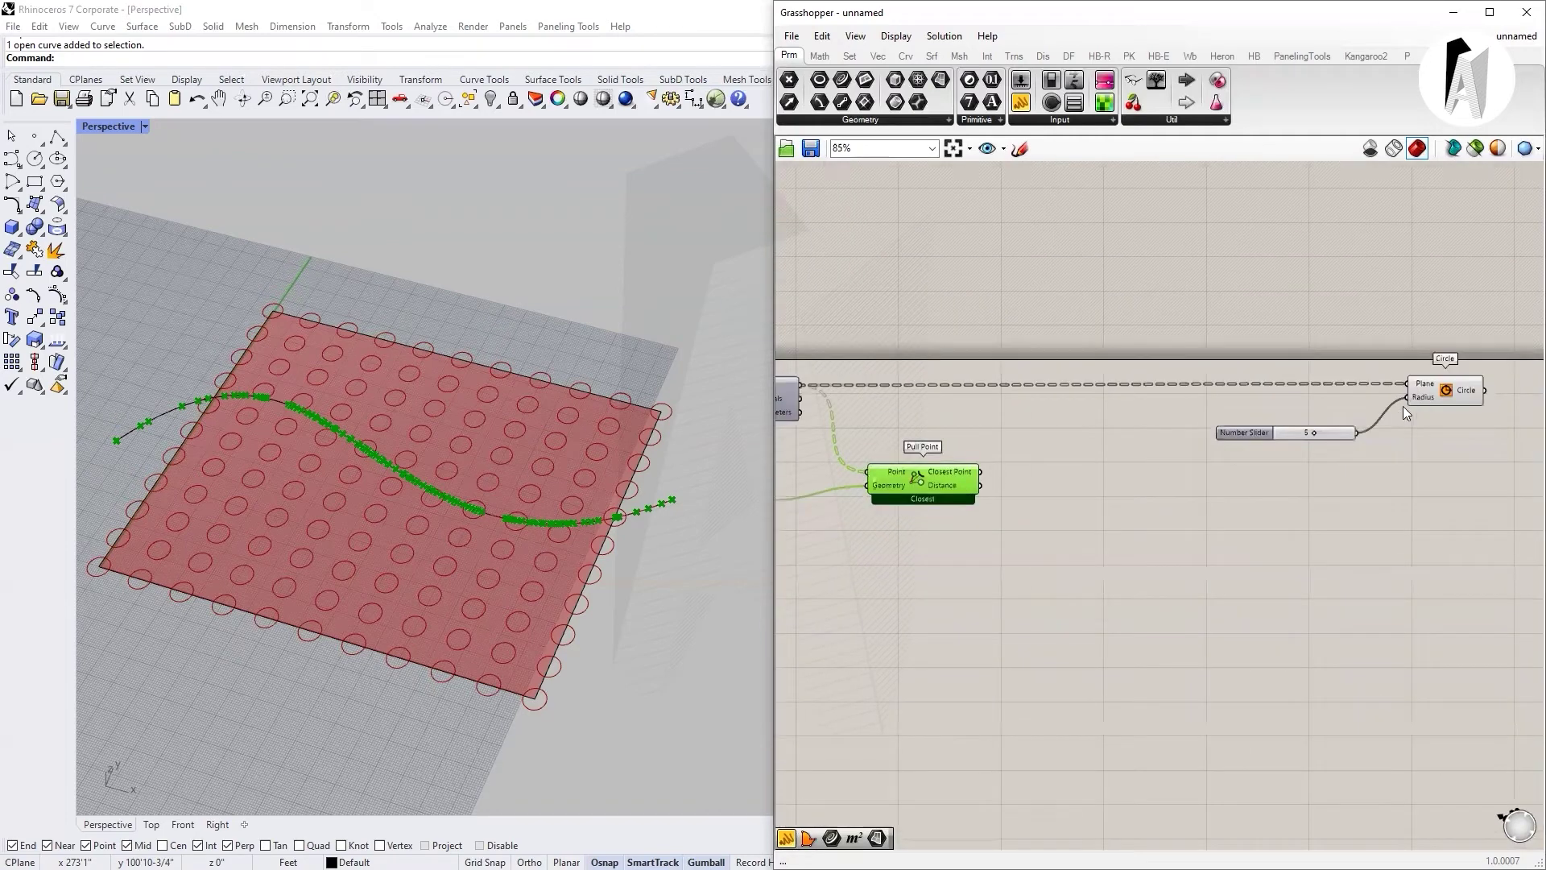
{"action": "scroll", "coordinate": [1403, 407], "scroll_direction": "up", "scroll_amount": 2}
- Briefly use Pull Point distances as circle radii, then reconnect the radius-5 slider
{"action": "left_click_drag", "start_coordinate": [875, 518], "coordinate": [1453, 394]}
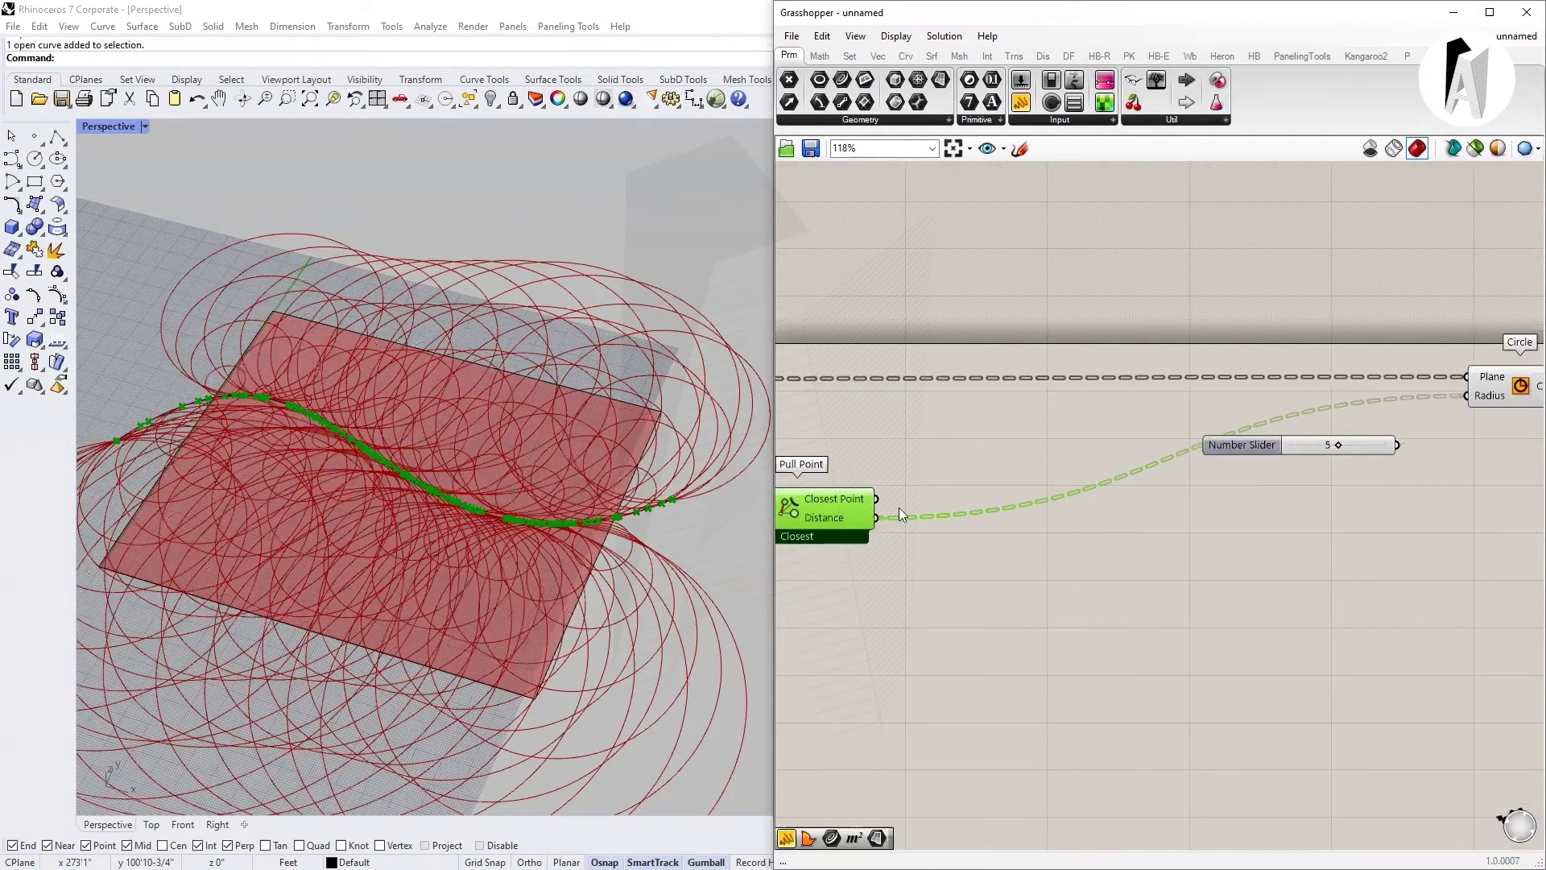
{"action": "scroll", "coordinate": [899, 514], "scroll_direction": "down", "scroll_amount": 2}
{"action": "scroll", "coordinate": [461, 524], "scroll_direction": "up", "scroll_amount": 1}
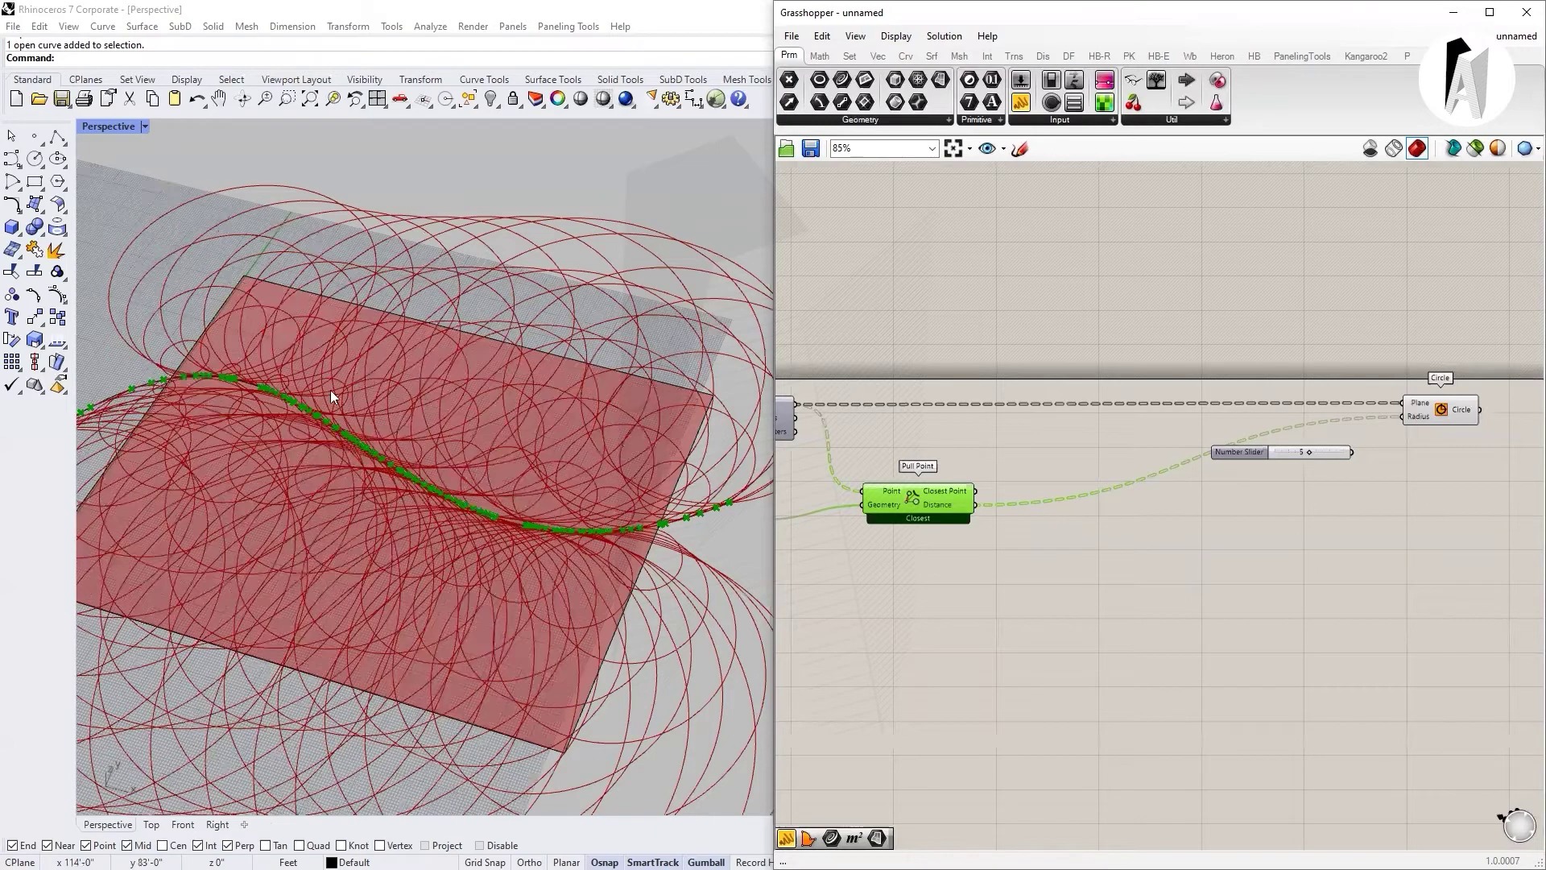
{"action": "scroll", "coordinate": [350, 451], "scroll_direction": "up", "scroll_amount": 3}
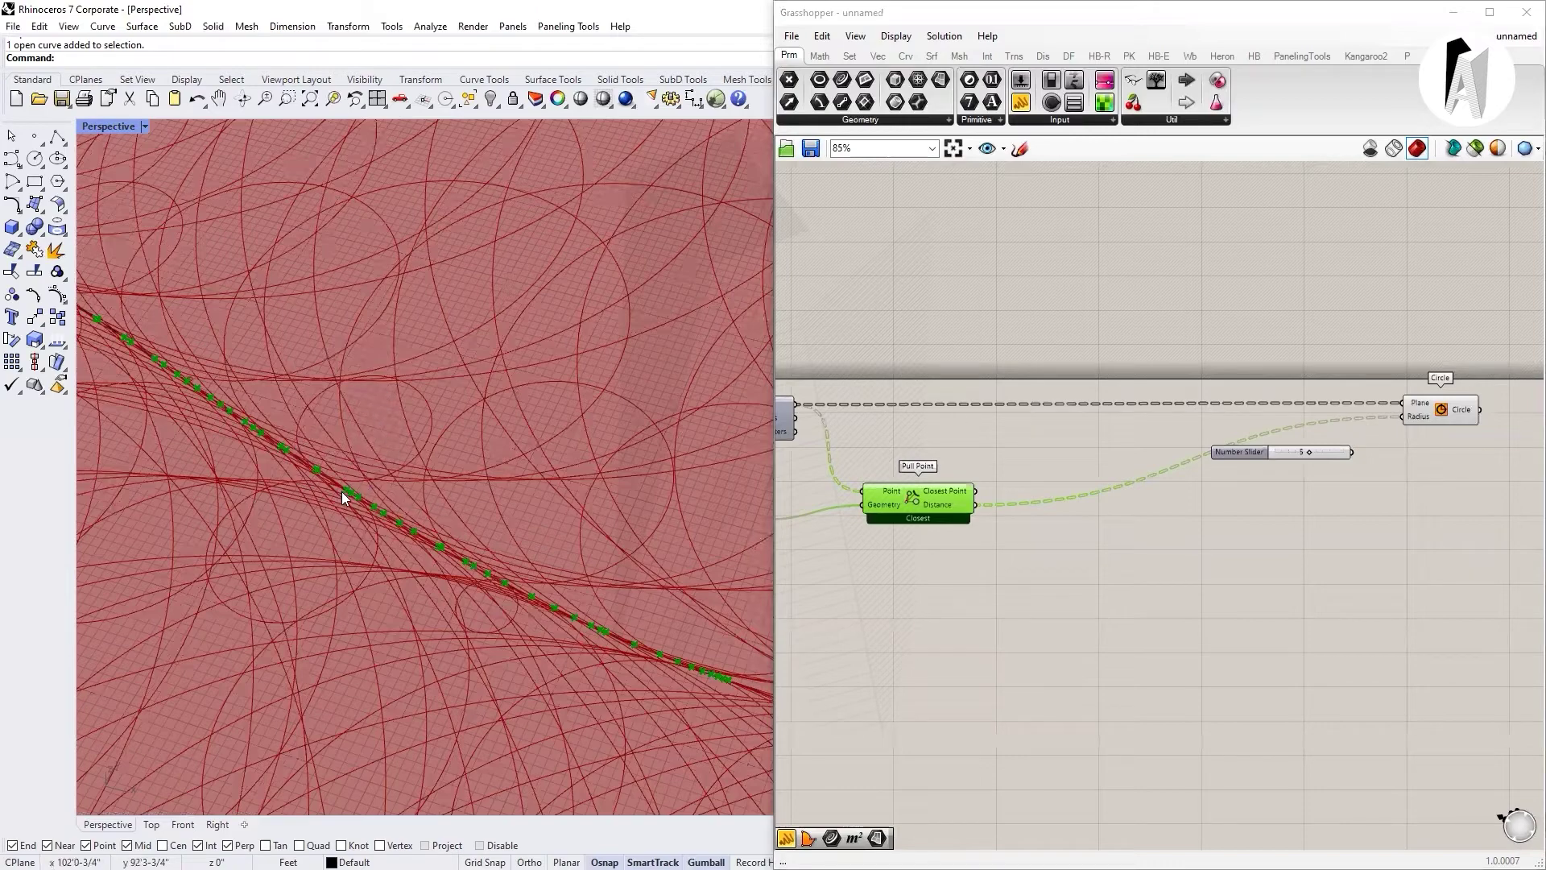
{"action": "scroll", "coordinate": [449, 343], "scroll_direction": "down", "scroll_amount": 5}
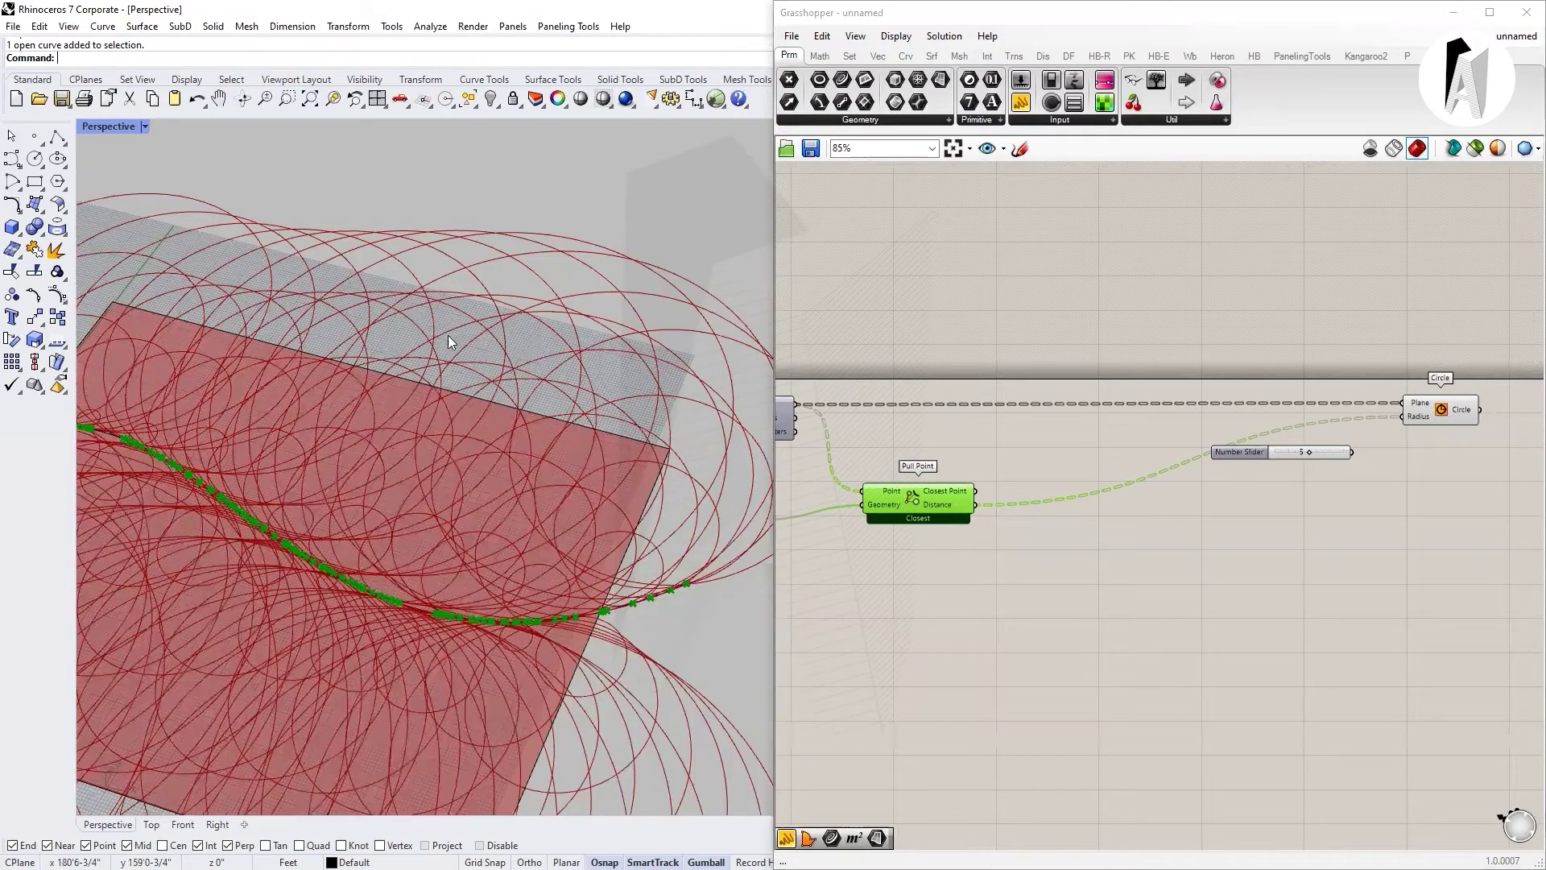
{"action": "scroll", "coordinate": [1417, 415], "scroll_direction": "up", "scroll_amount": 1}
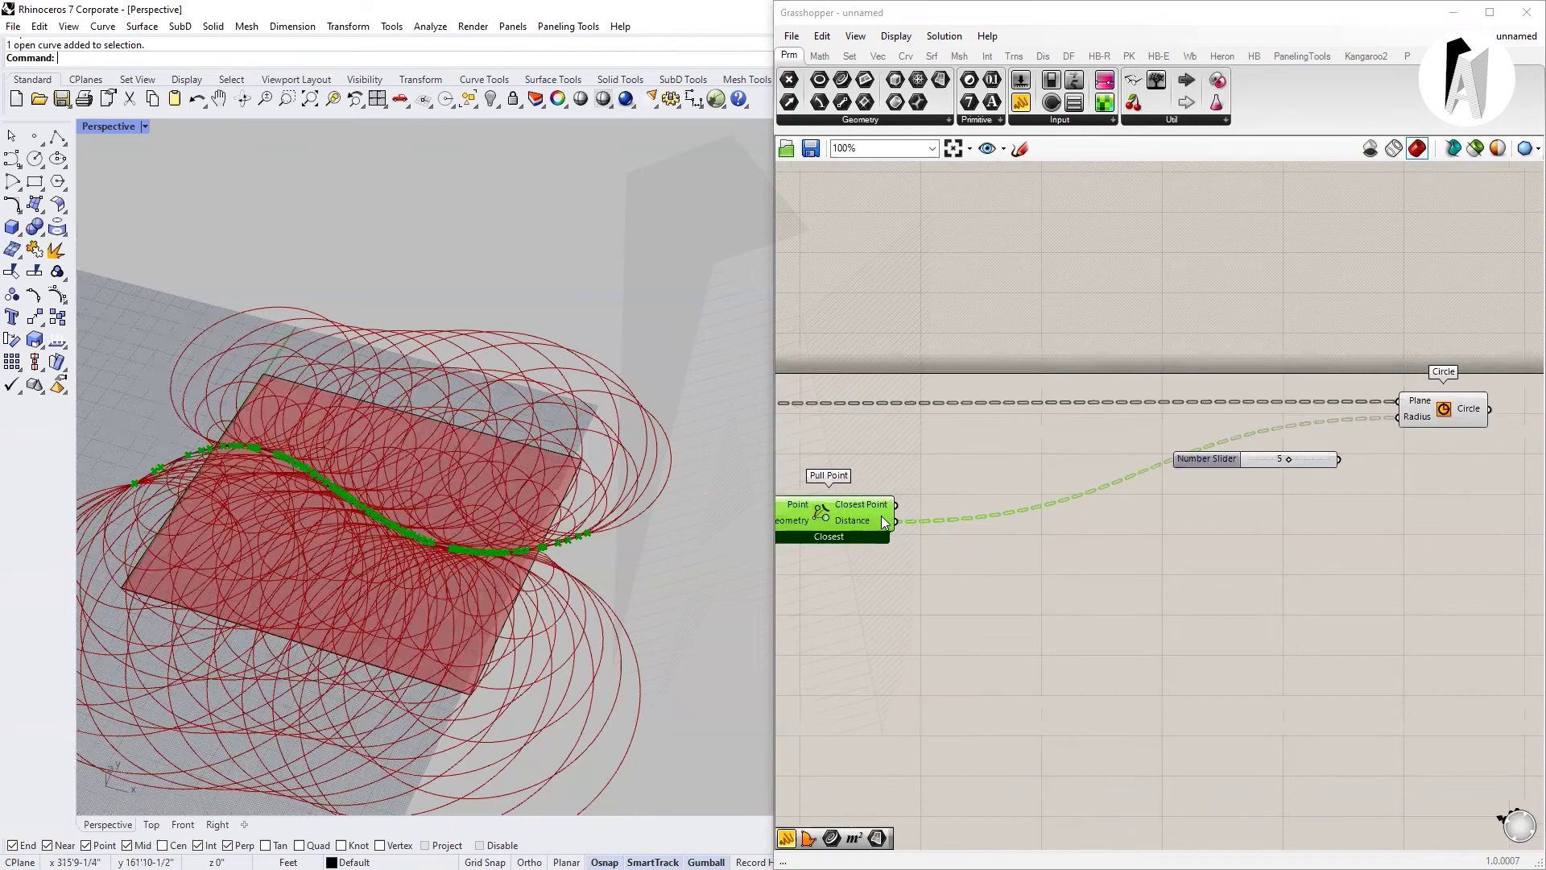
{"action": "left_click_drag", "start_coordinate": [1340, 461], "coordinate": [1399, 417]}
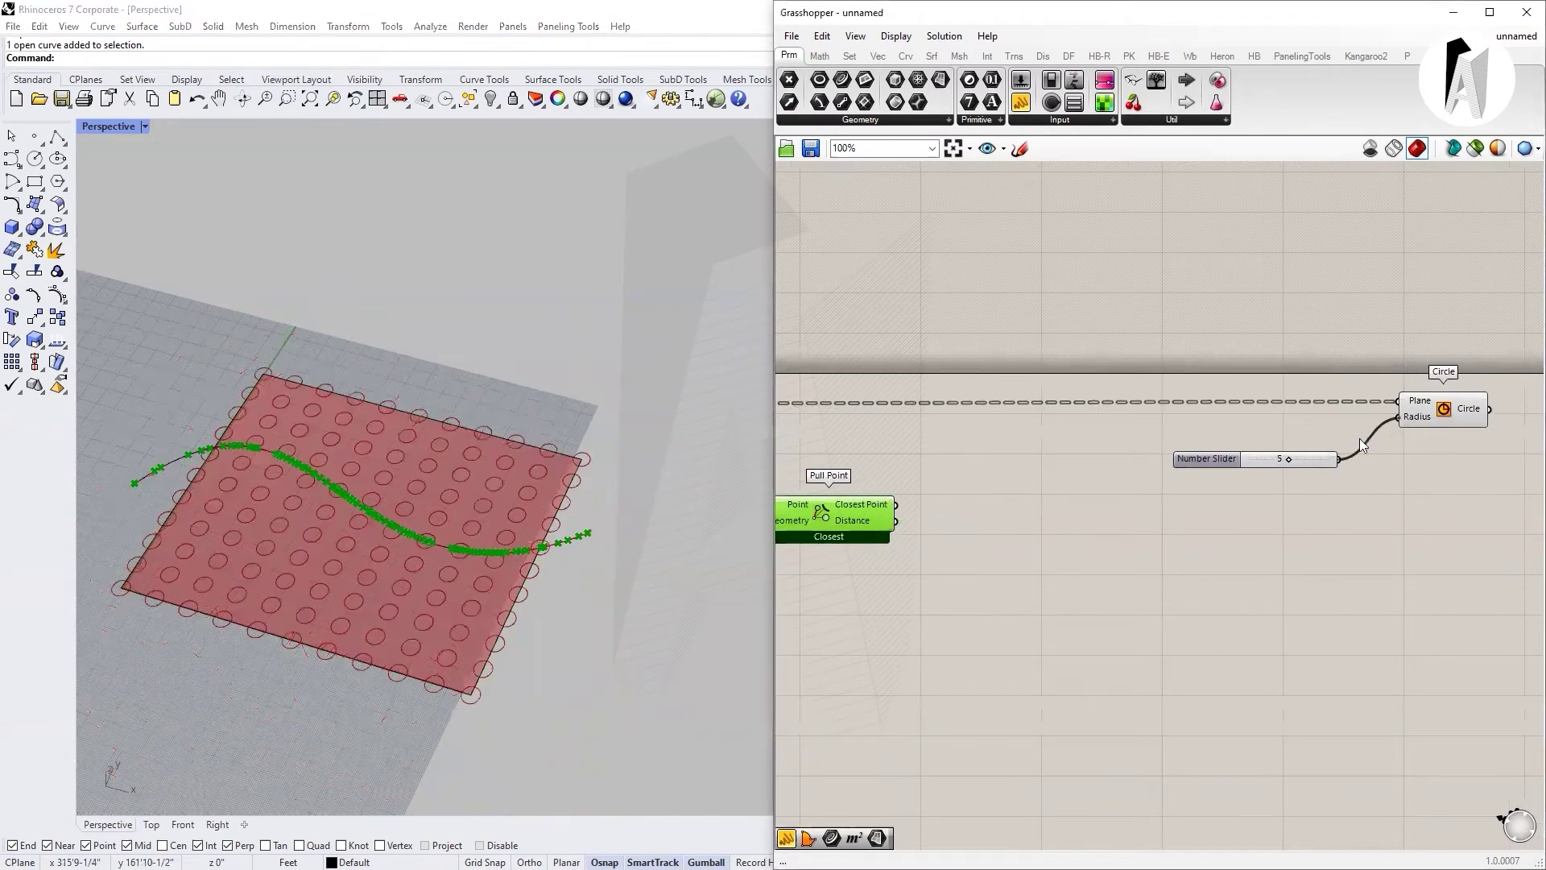
{"action": "scroll", "coordinate": [1200, 496], "scroll_direction": "up", "scroll_amount": 2}
{"action": "double_click", "coordinate": [1200, 489]}
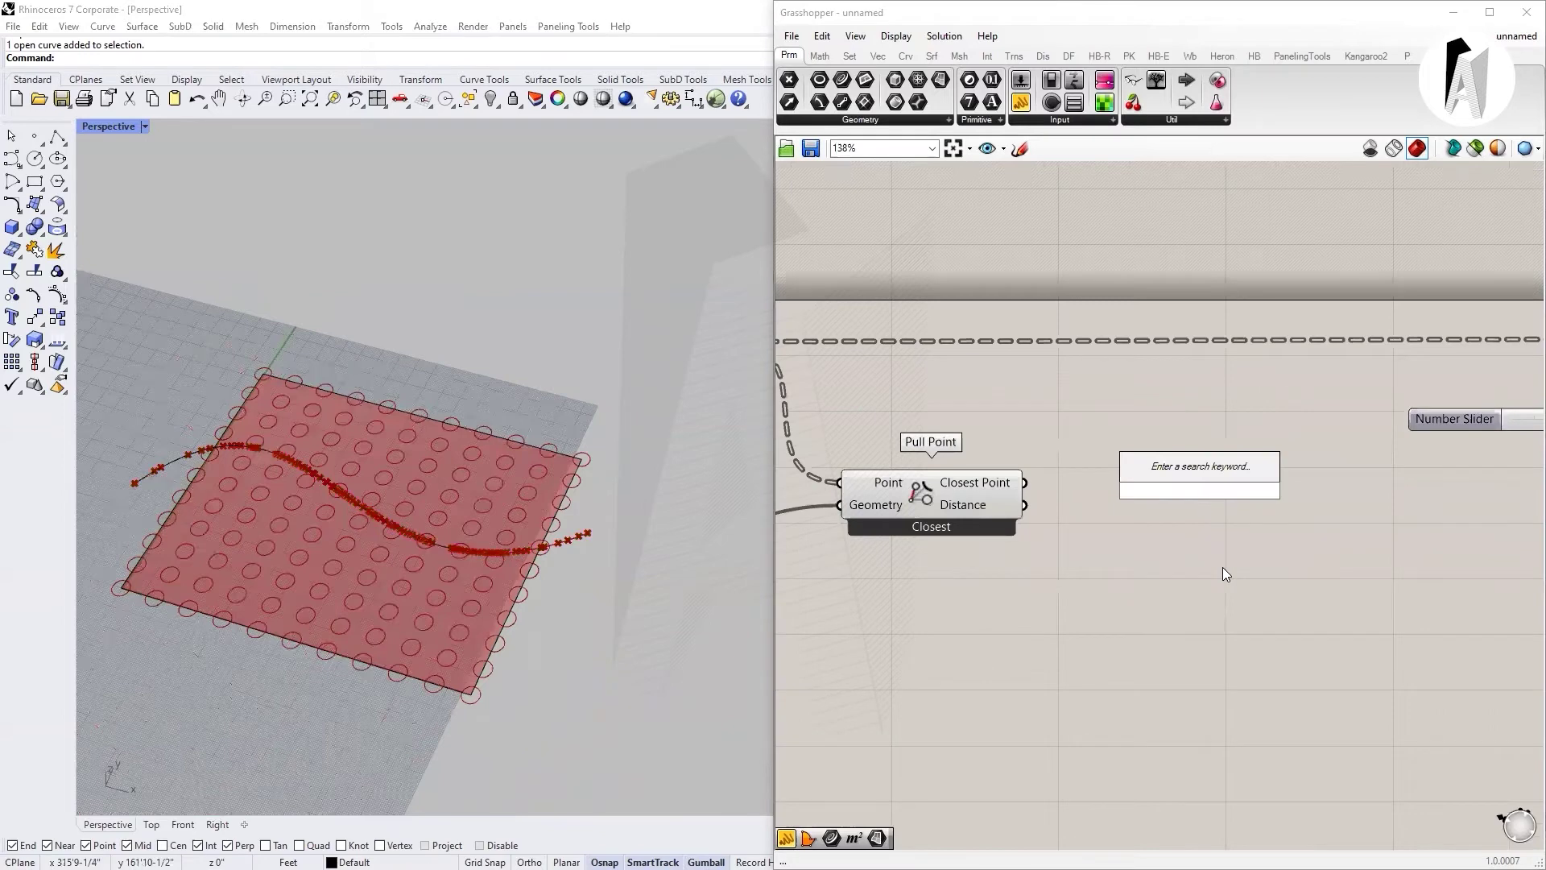
{"action": "type", "text": "panel"}
- Add a Panel showing the Pull Point distances and enlarge it to list more values
{"action": "key", "text": "Return"}
{"action": "left_click_drag", "start_coordinate": [1025, 505], "coordinate": [1064, 537]}
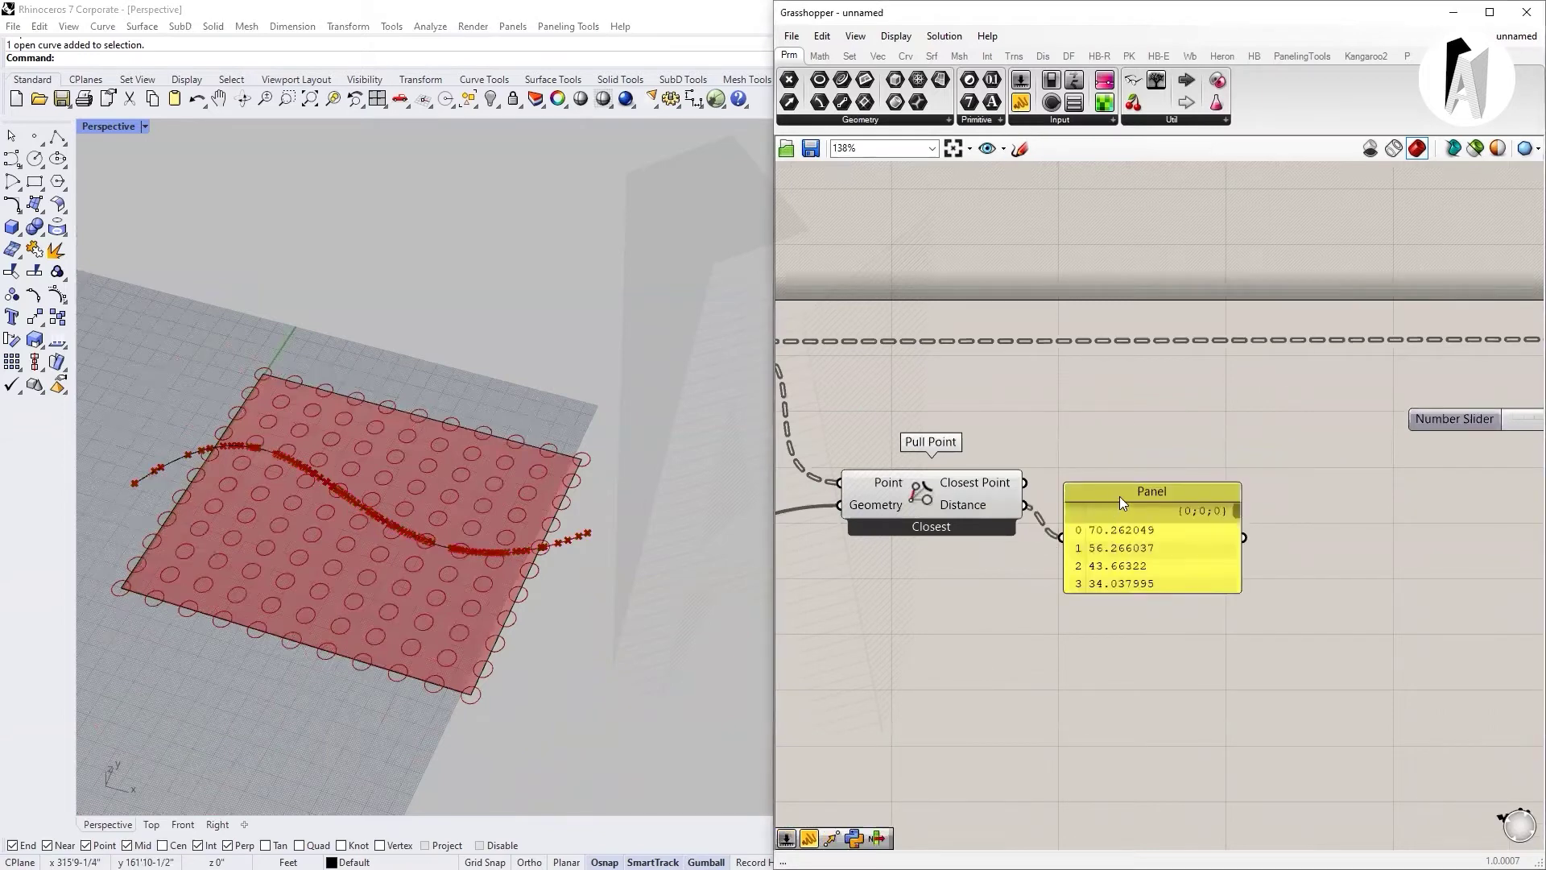
{"action": "left_click_drag", "start_coordinate": [1131, 484], "coordinate": [1100, 212]}
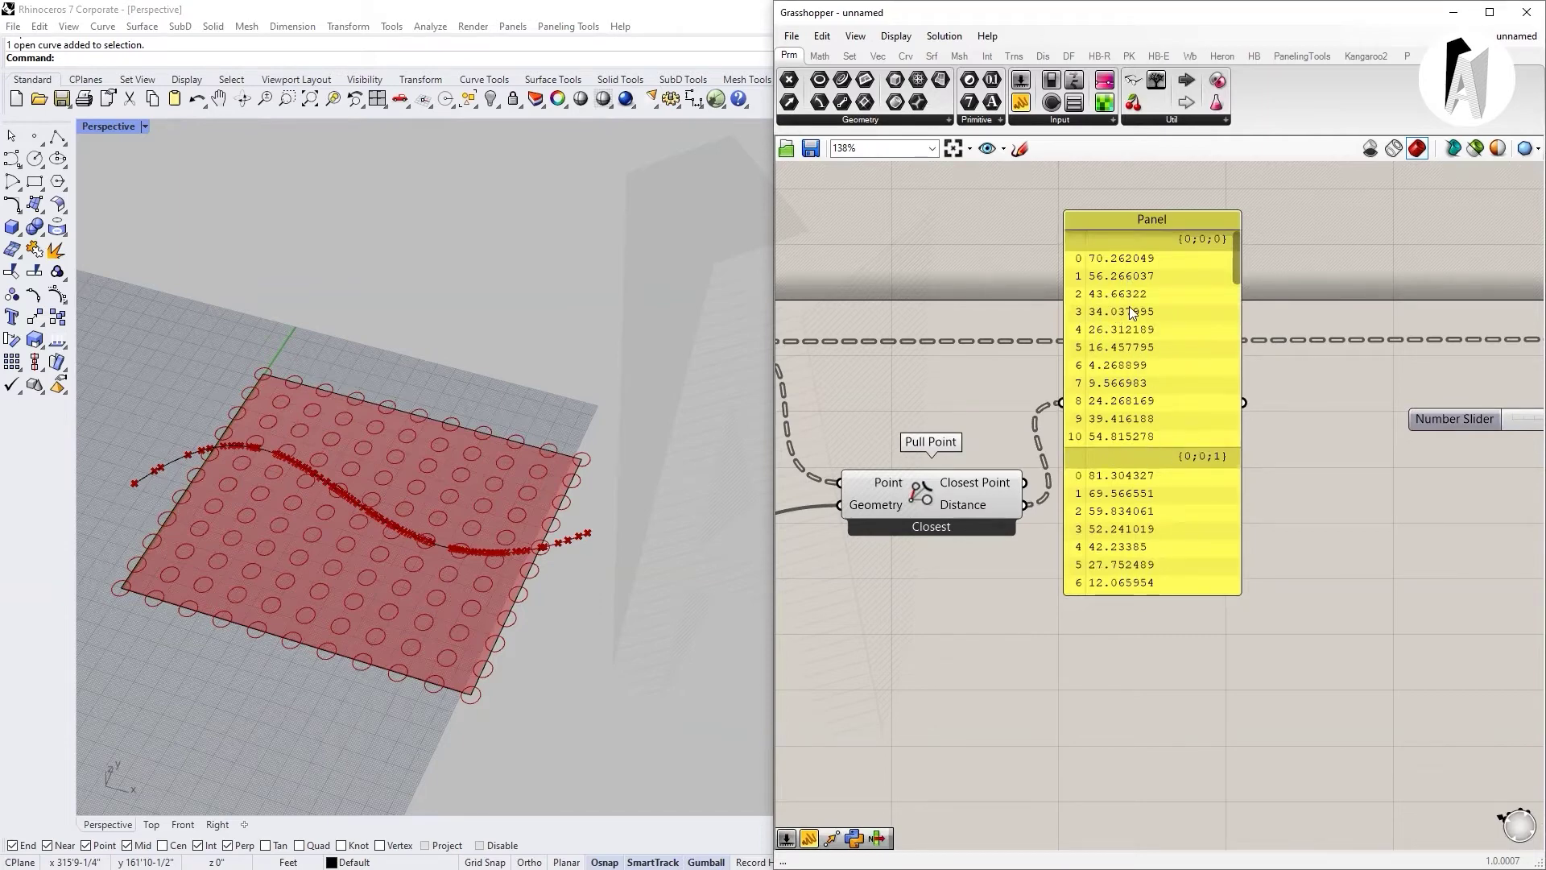
{"action": "scroll", "coordinate": [1108, 325], "scroll_direction": "down", "scroll_amount": 3}
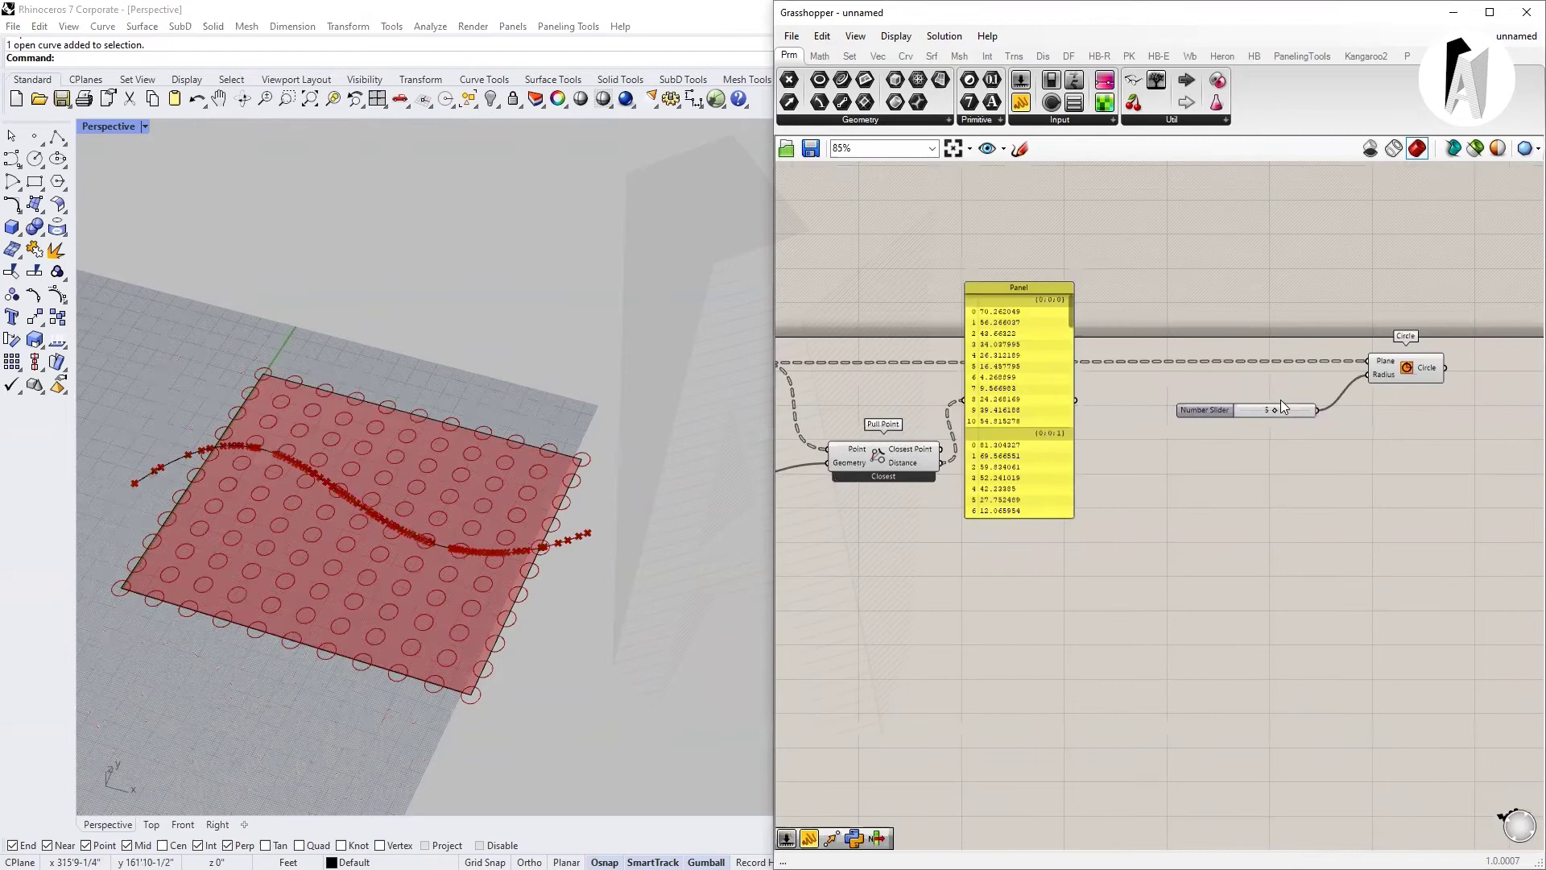
{"action": "scroll", "coordinate": [1268, 400], "scroll_direction": "up", "scroll_amount": 3}
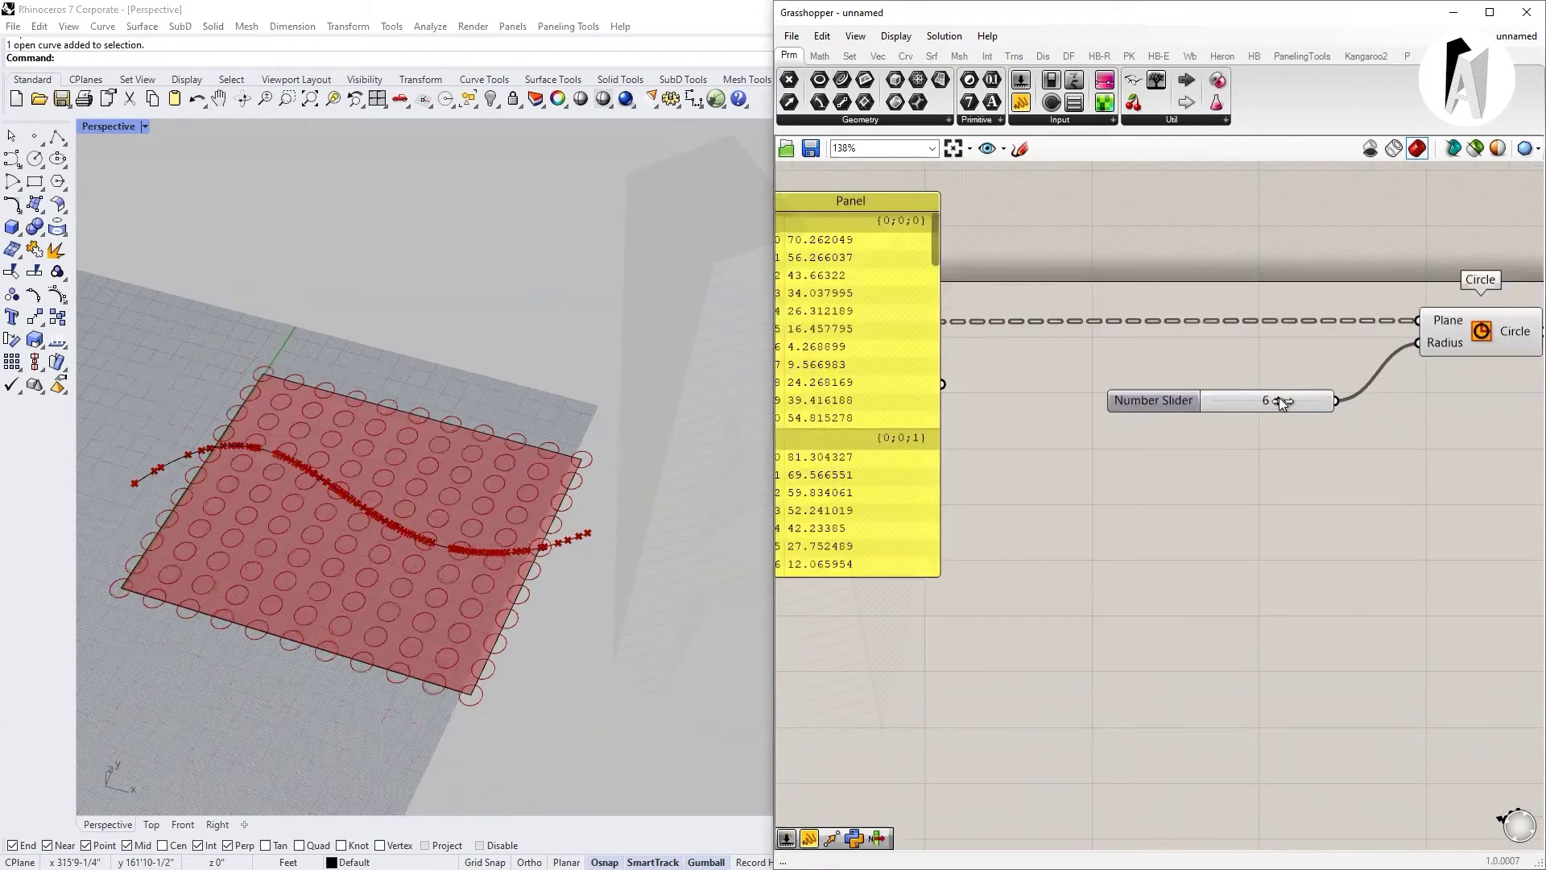
- Slide the circle radius to 7, then to 3, and delete the distance panel
{"action": "left_click_drag", "start_coordinate": [1266, 399], "coordinate": [1294, 401]}
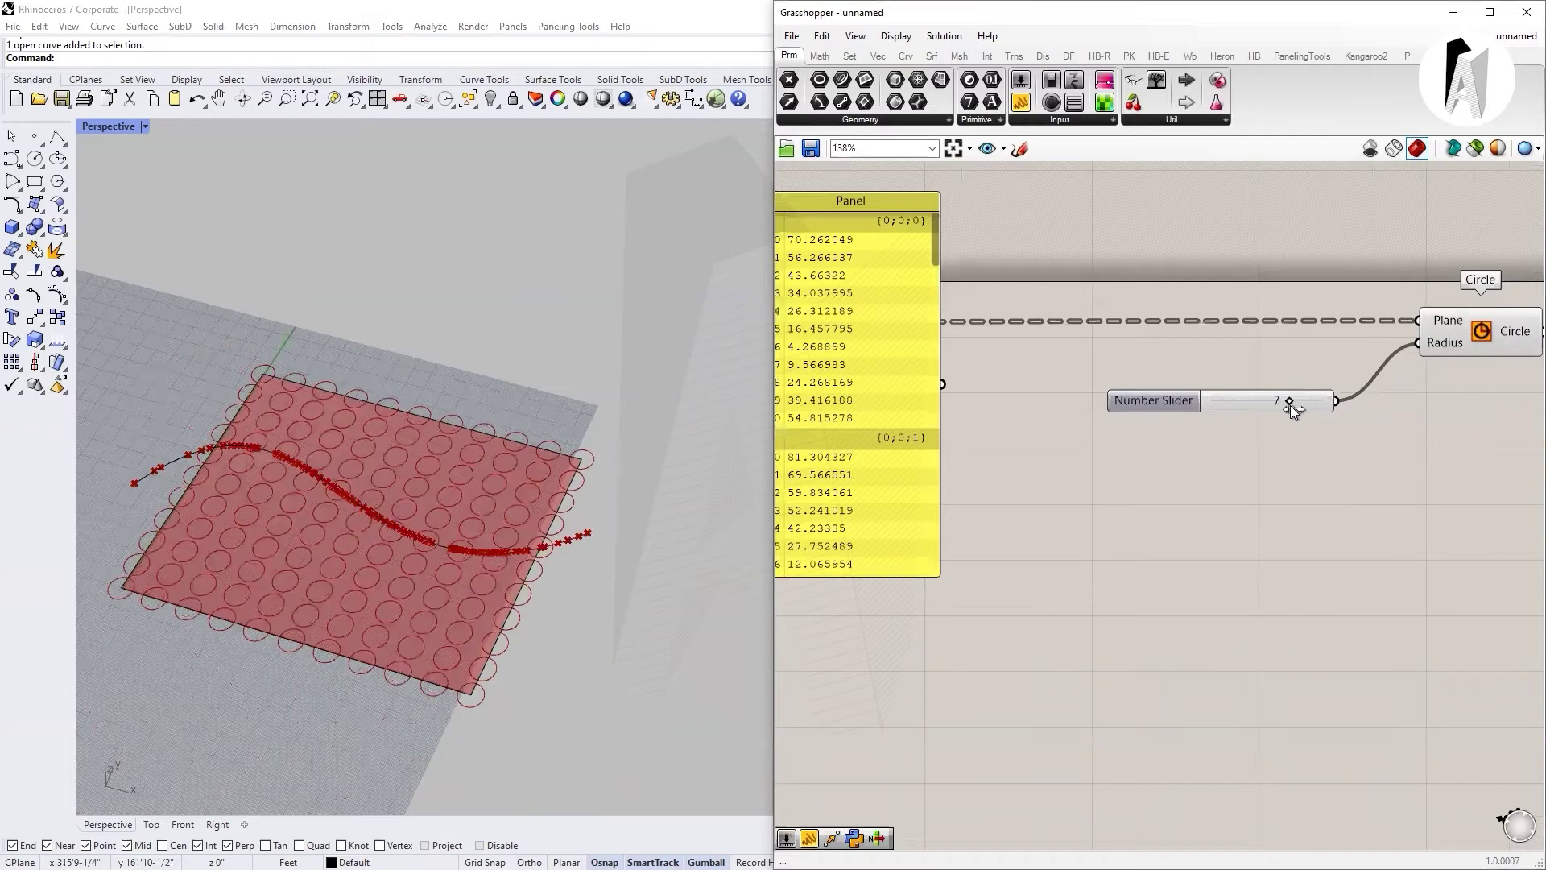
{"action": "left_click_drag", "start_coordinate": [1291, 405], "coordinate": [1241, 407]}
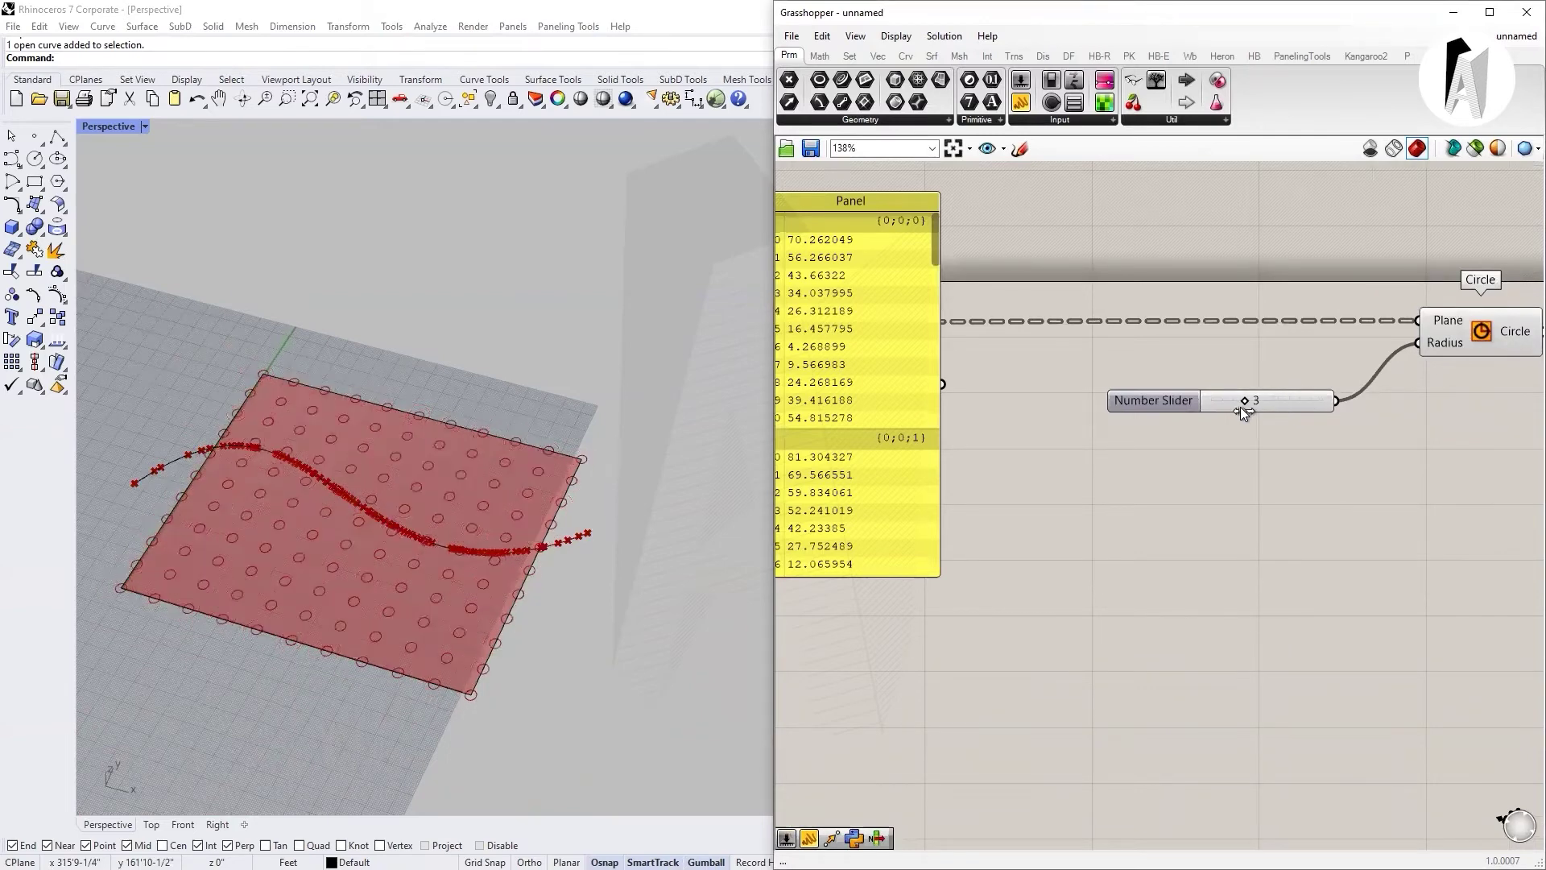
{"action": "scroll", "coordinate": [361, 532], "scroll_direction": "up", "scroll_amount": 3}
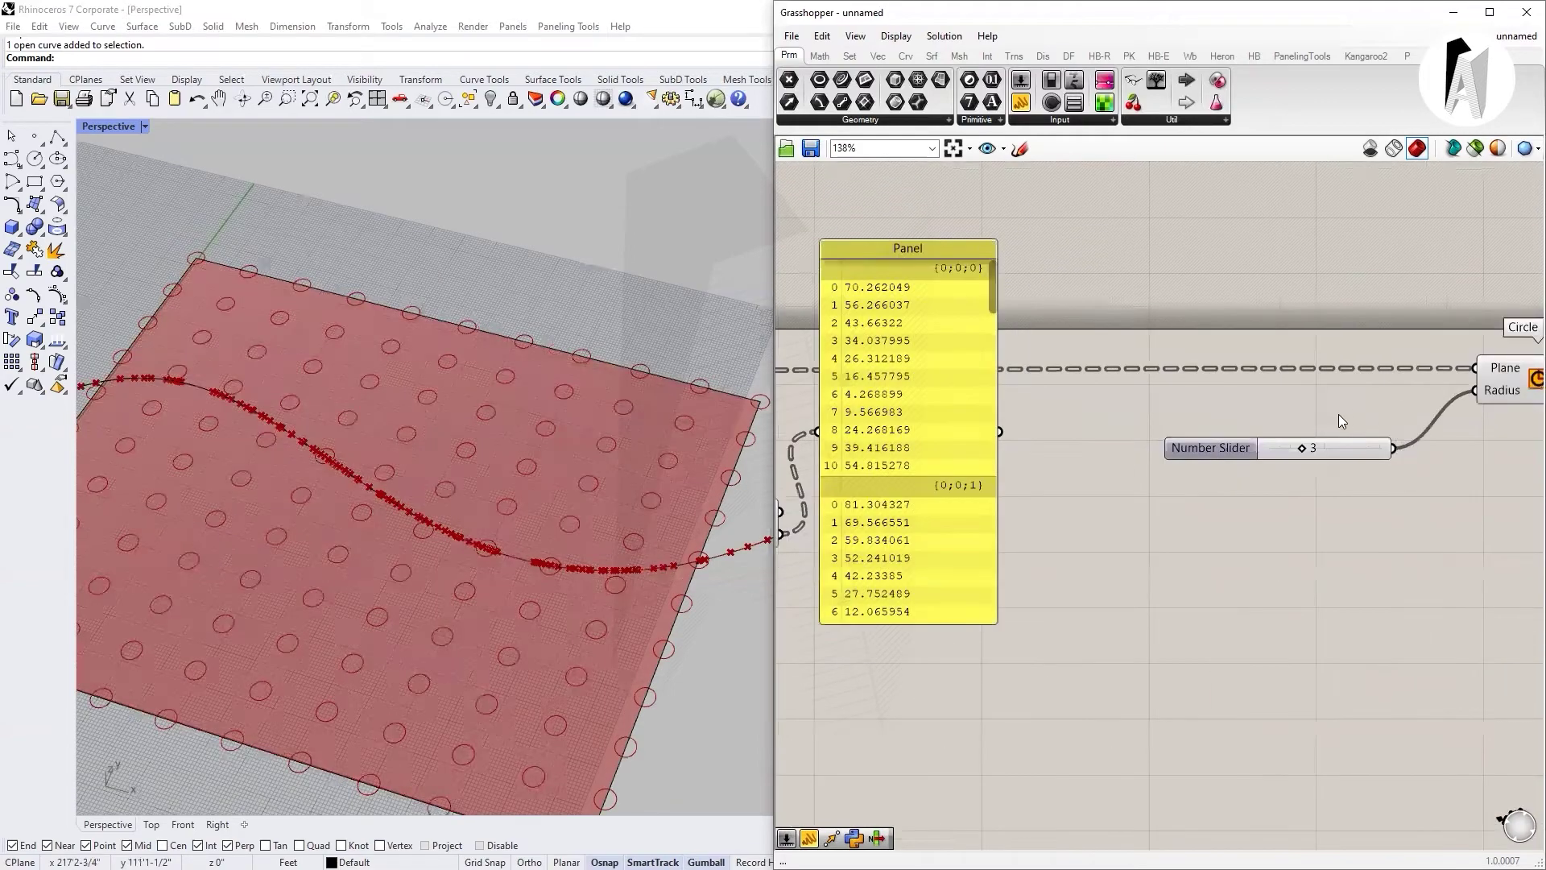
{"action": "scroll", "coordinate": [1070, 435], "scroll_direction": "down", "scroll_amount": 2}
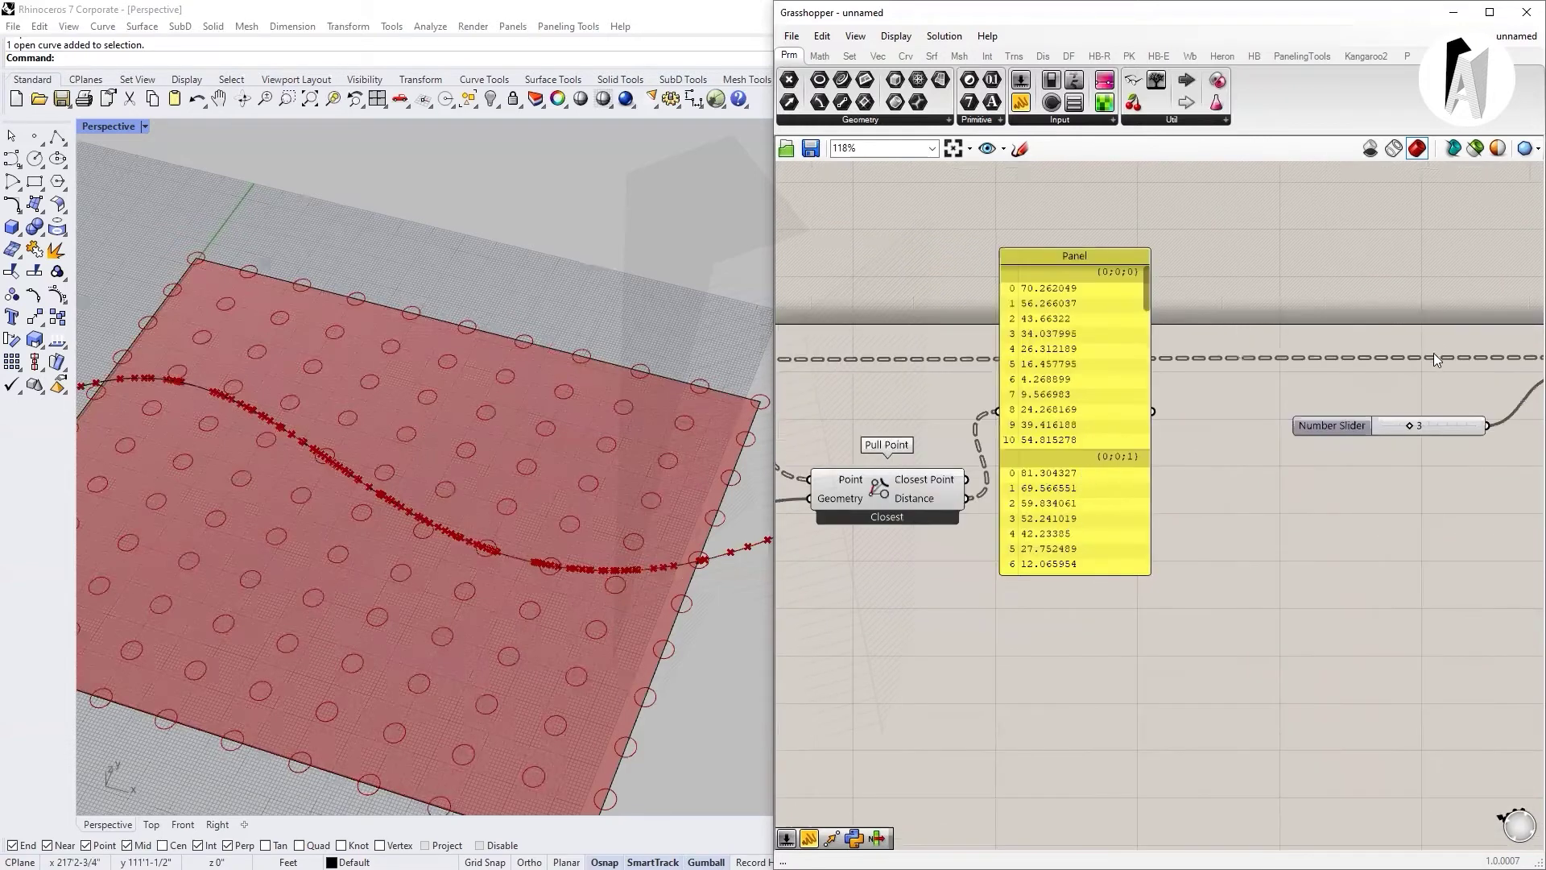
{"action": "left_click", "coordinate": [1072, 444]}
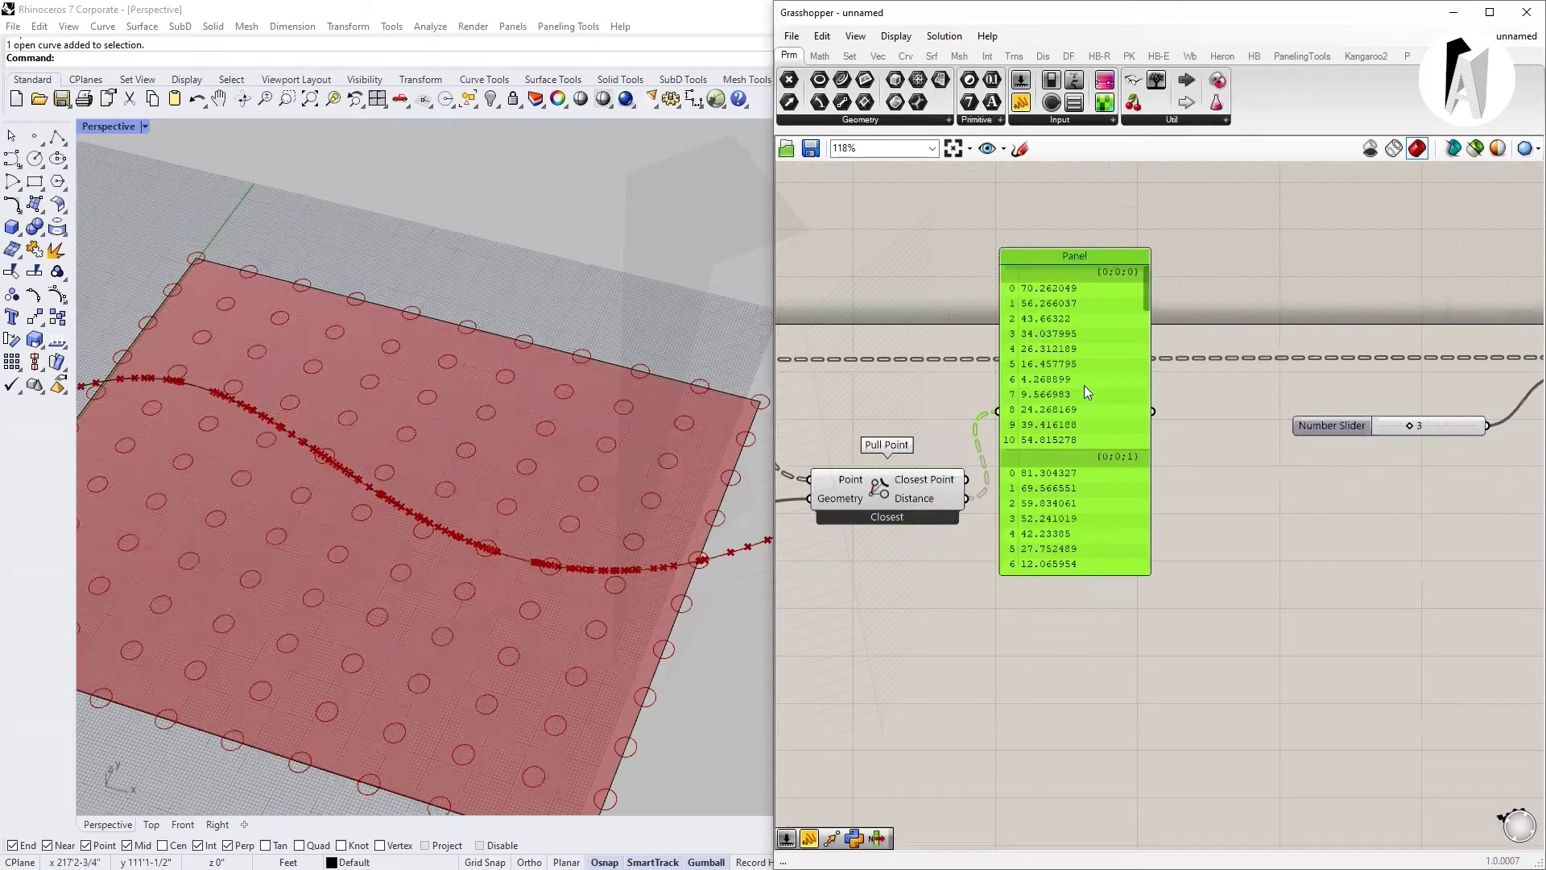
{"action": "key", "text": "Delete"}
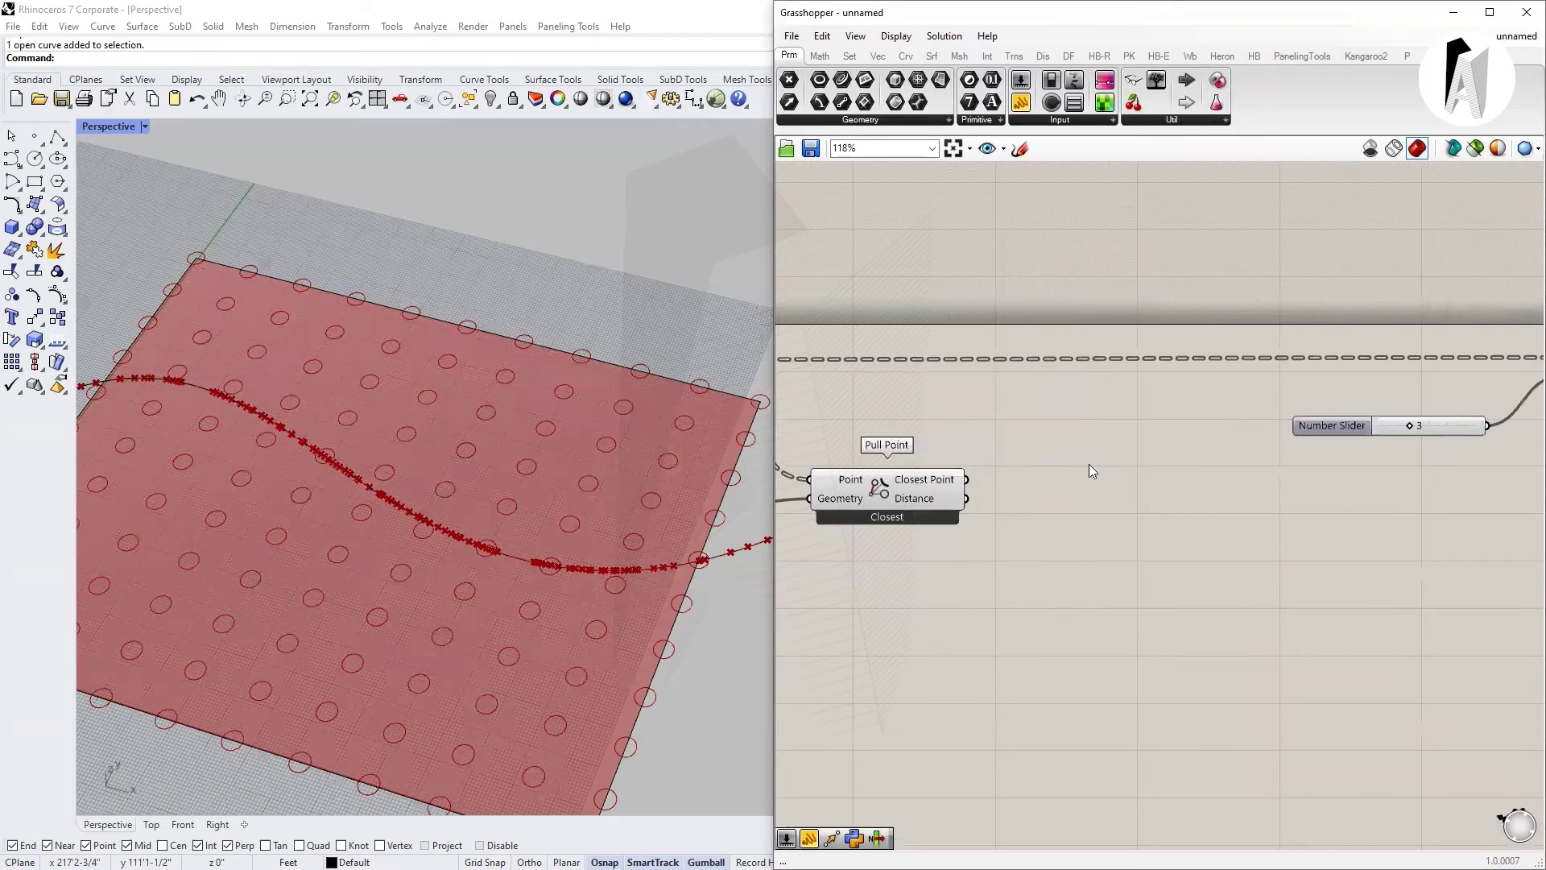
- Place Remap Numbers beside Pull Point with the distances wired into its Value input
{"action": "double_click", "coordinate": [1088, 470]}
{"action": "type", "text": "rema"}
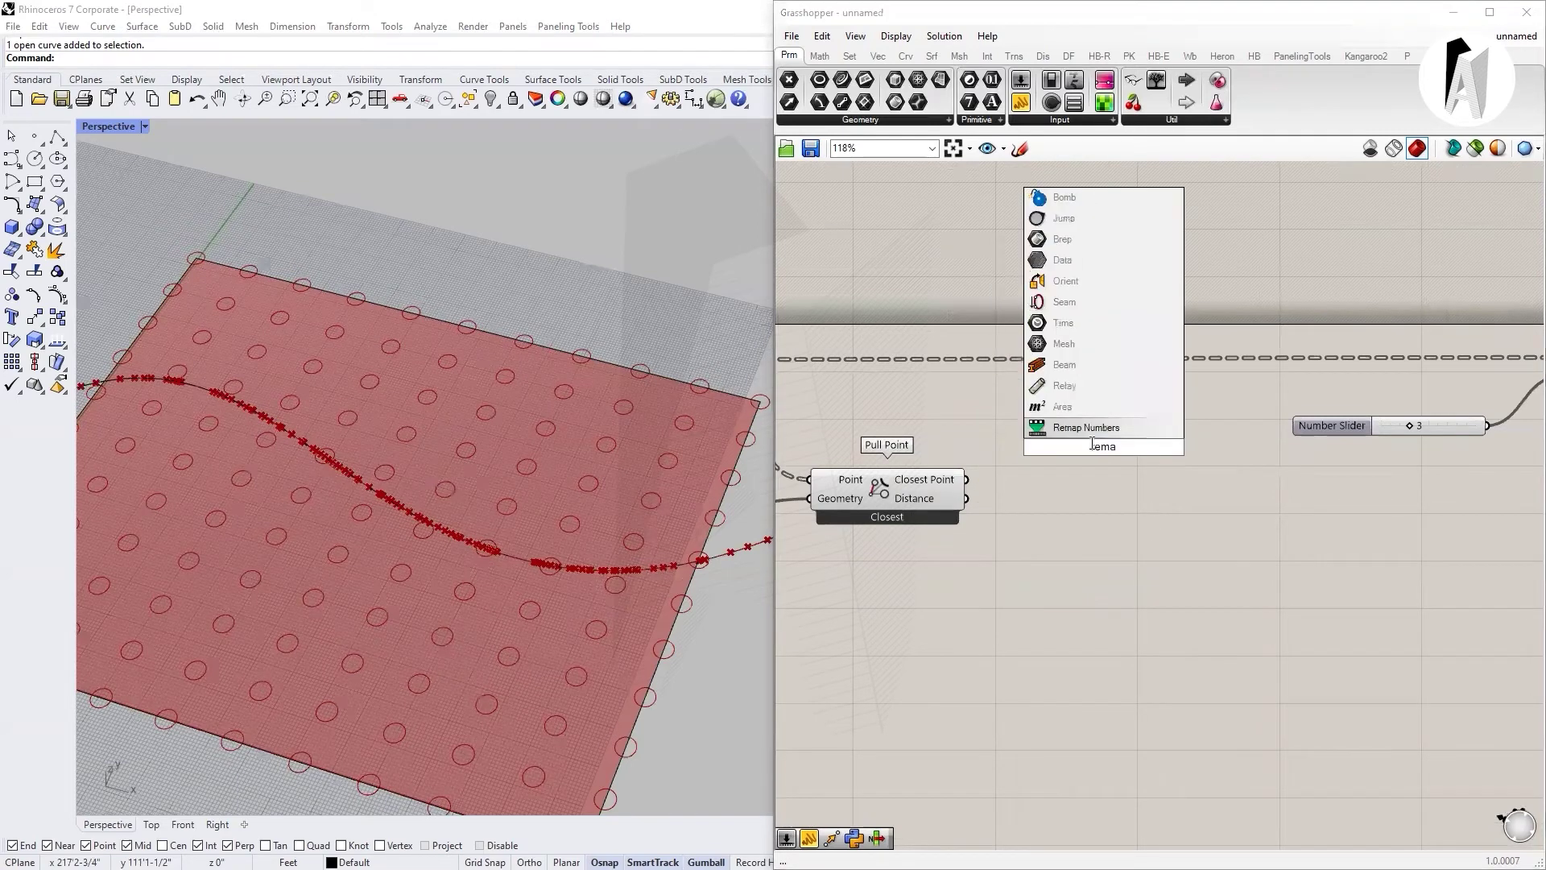
{"action": "left_click", "coordinate": [1110, 430]}
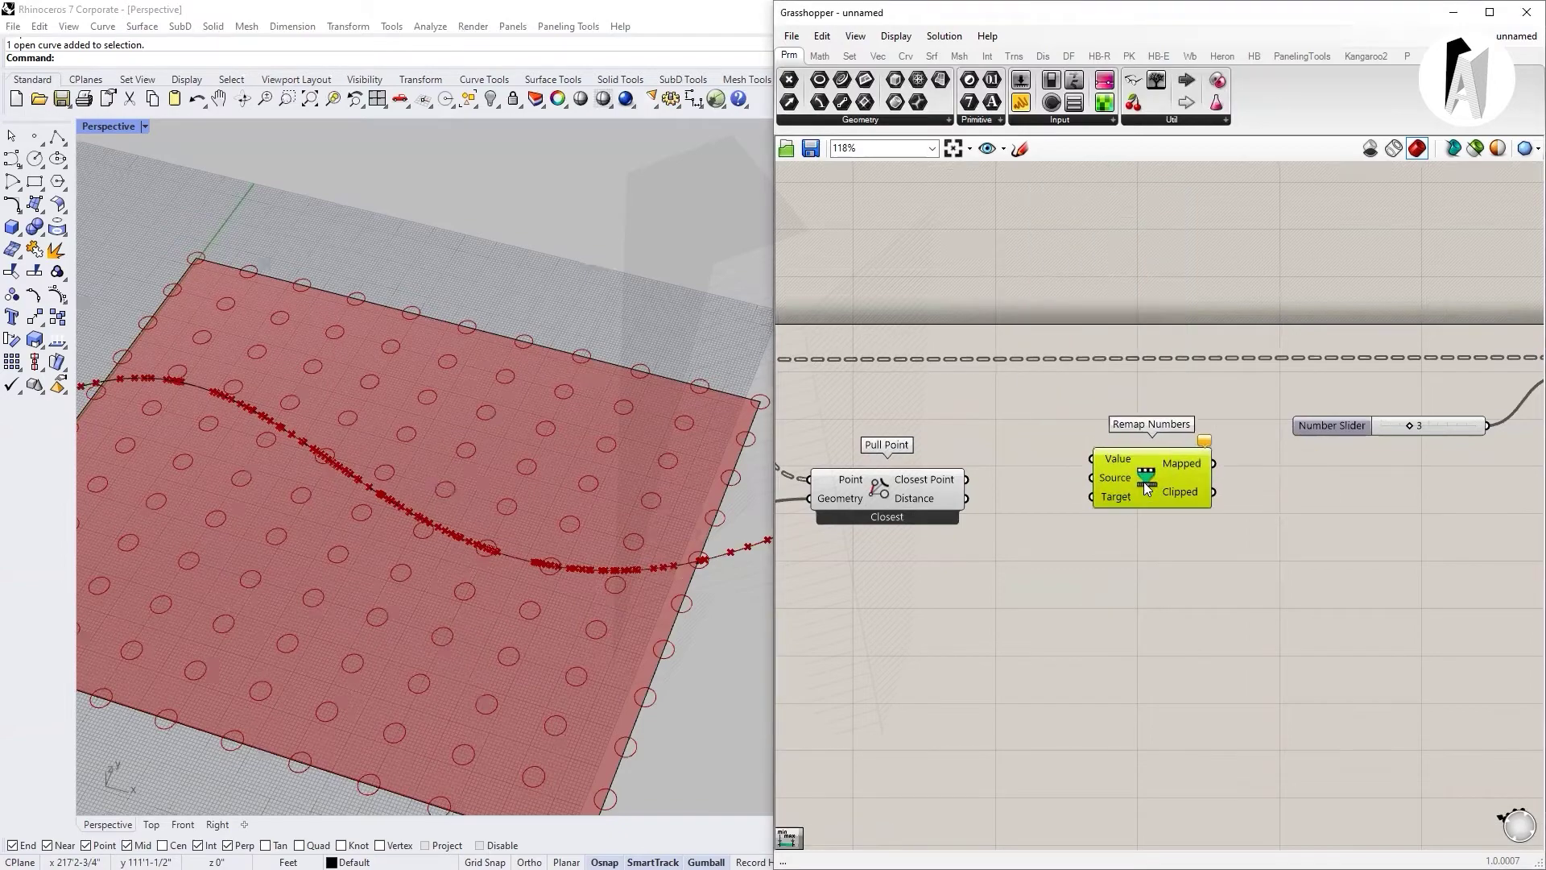
{"action": "left_click_drag", "start_coordinate": [1158, 504], "coordinate": [1179, 513]}
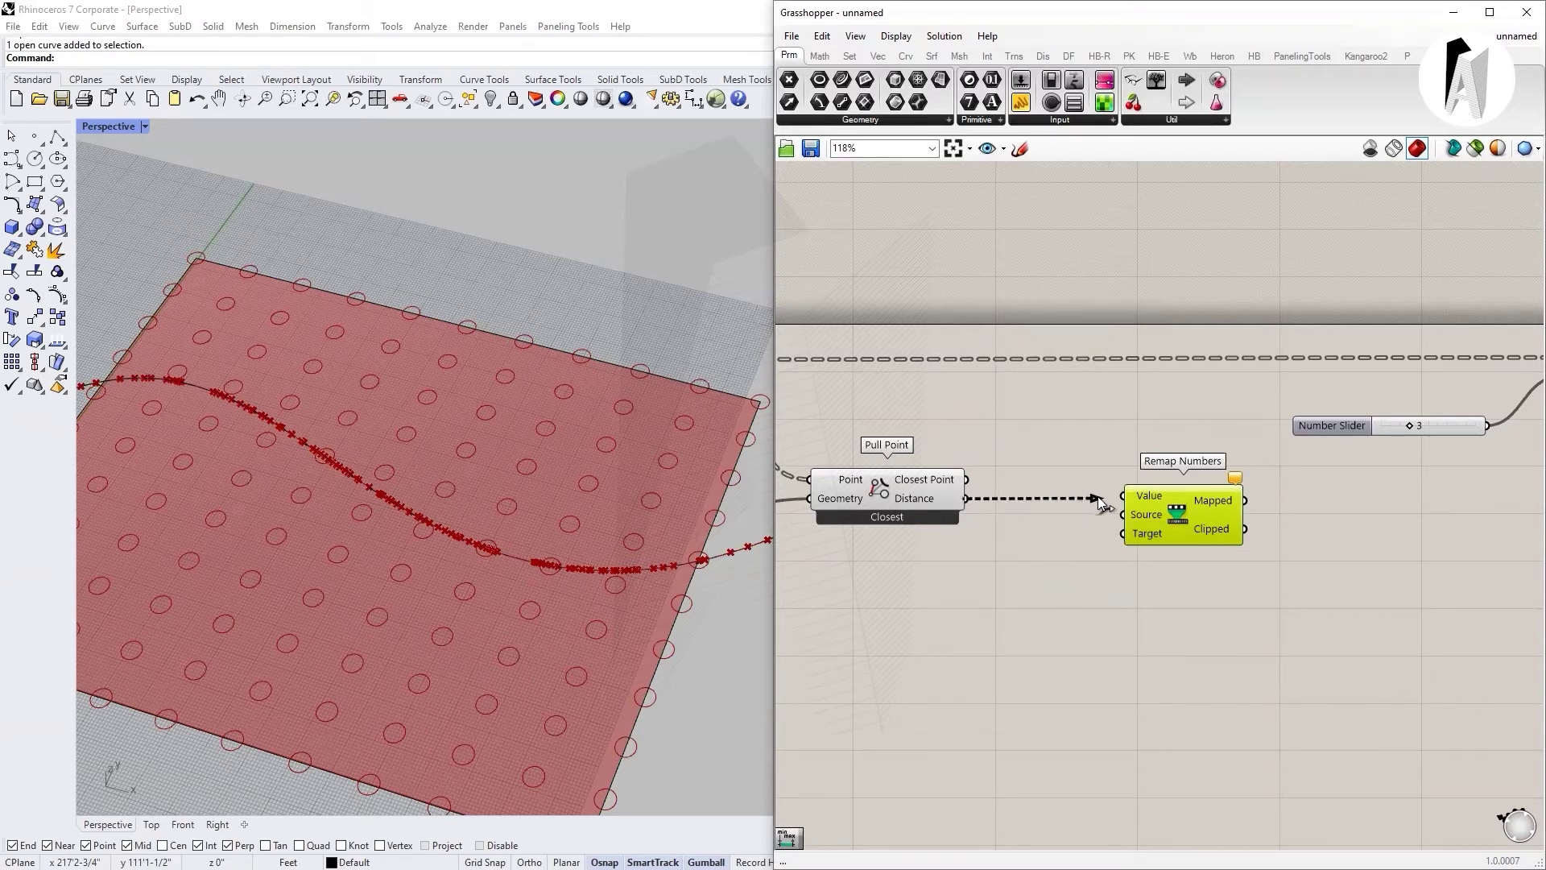
{"action": "left_click_drag", "start_coordinate": [1097, 497], "coordinate": [1276, 522]}
{"action": "left_click", "coordinate": [1264, 593]}
{"action": "scroll", "coordinate": [1227, 515], "scroll_direction": "up", "scroll_amount": 2}
{"action": "scroll", "coordinate": [1229, 516], "scroll_direction": "up", "scroll_amount": 2}
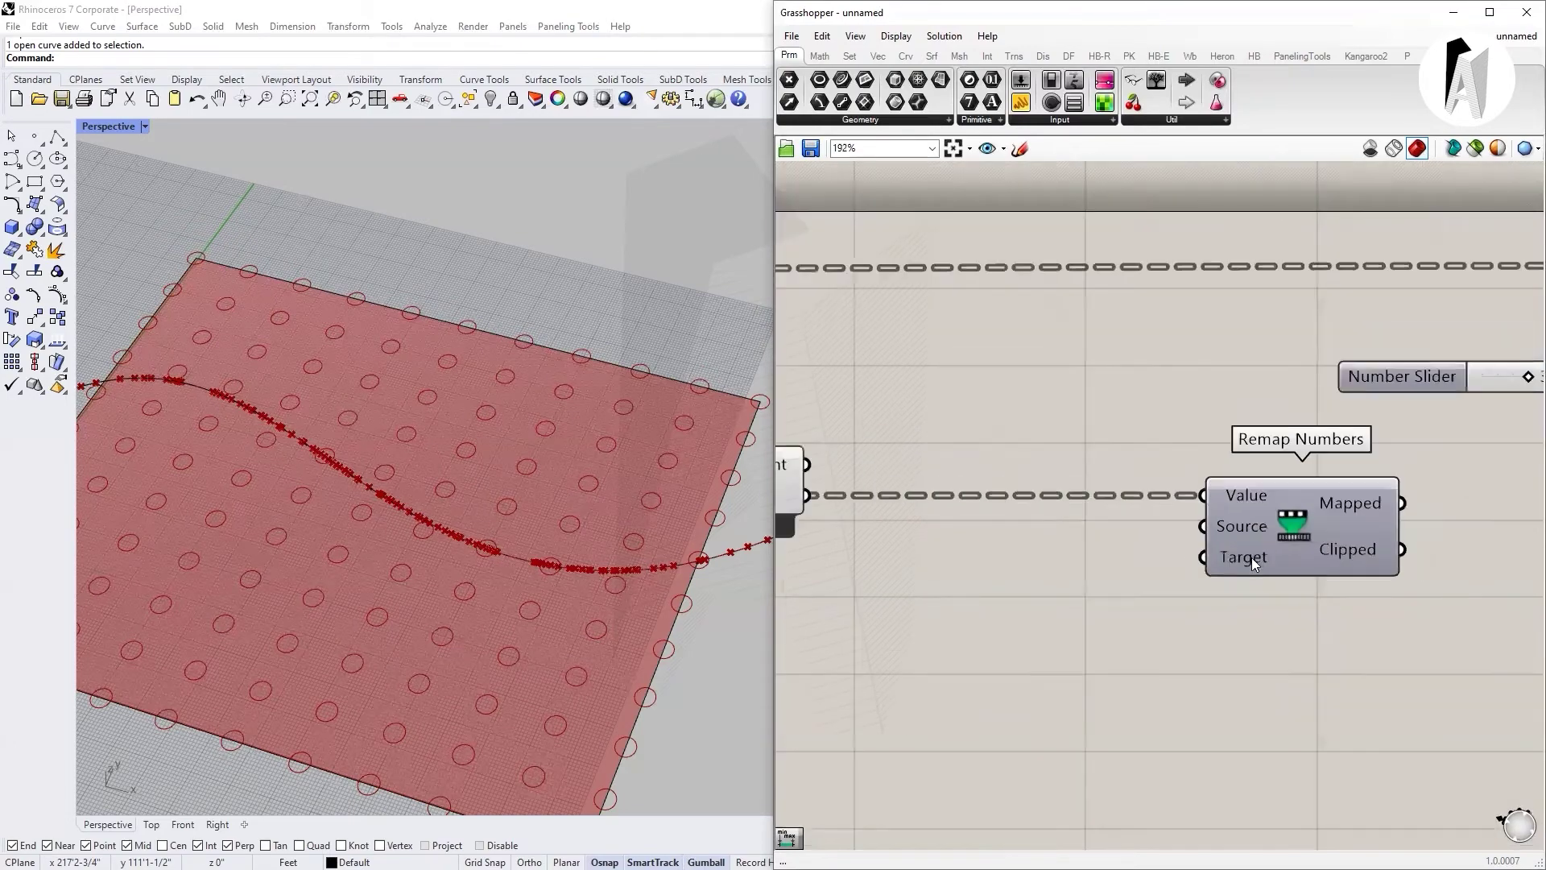
{"action": "scroll", "coordinate": [1251, 557], "scroll_direction": "down", "scroll_amount": 2}
{"action": "scroll", "coordinate": [1236, 530], "scroll_direction": "up", "scroll_amount": 2}
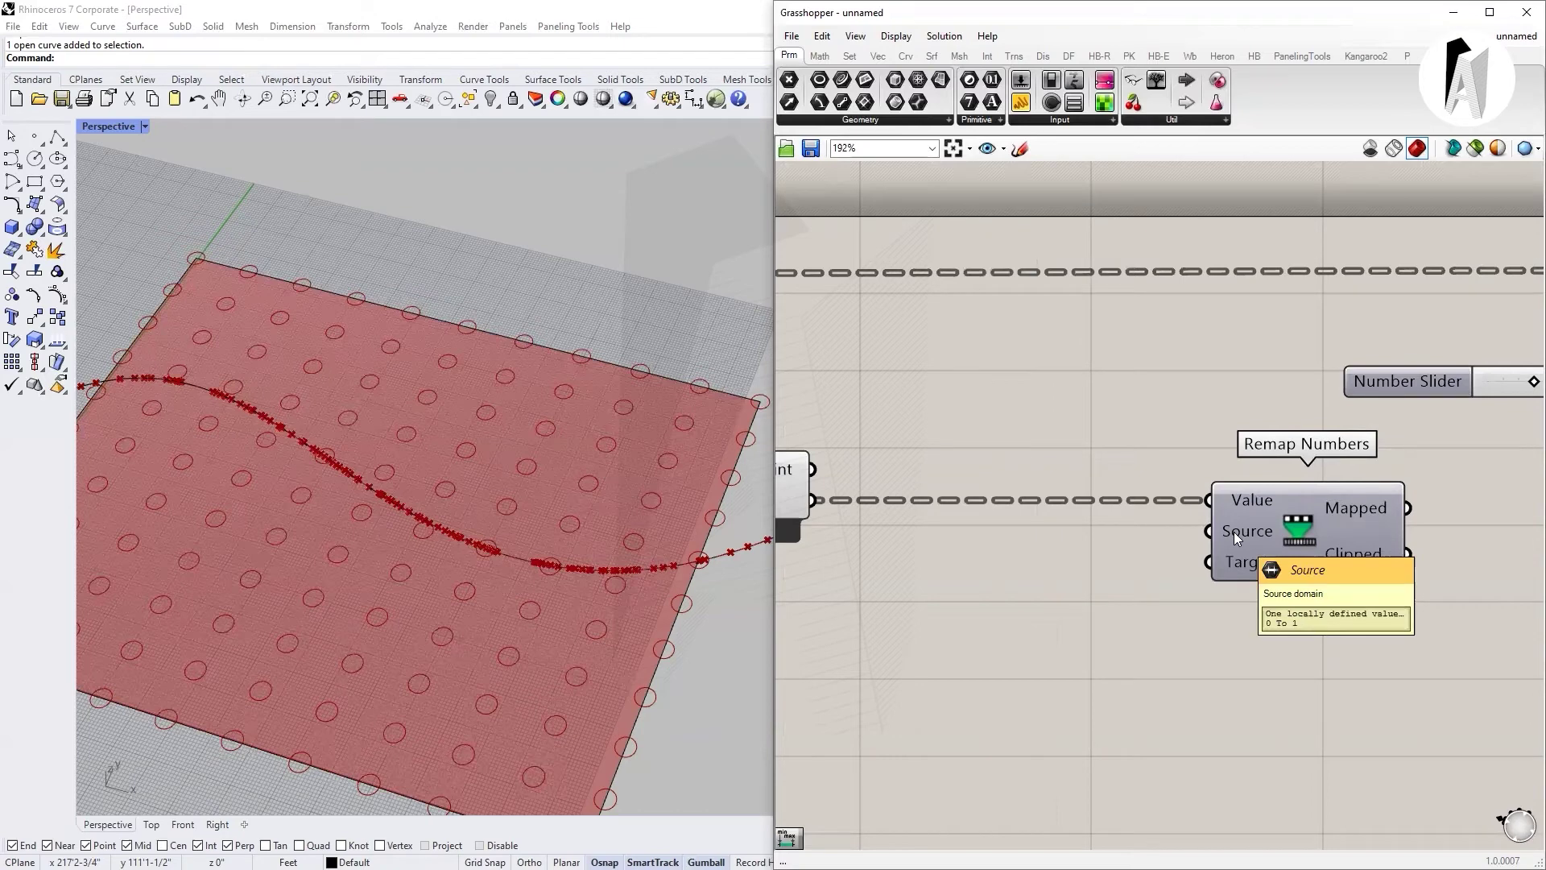
{"action": "scroll", "coordinate": [1234, 532], "scroll_direction": "down", "scroll_amount": 2}
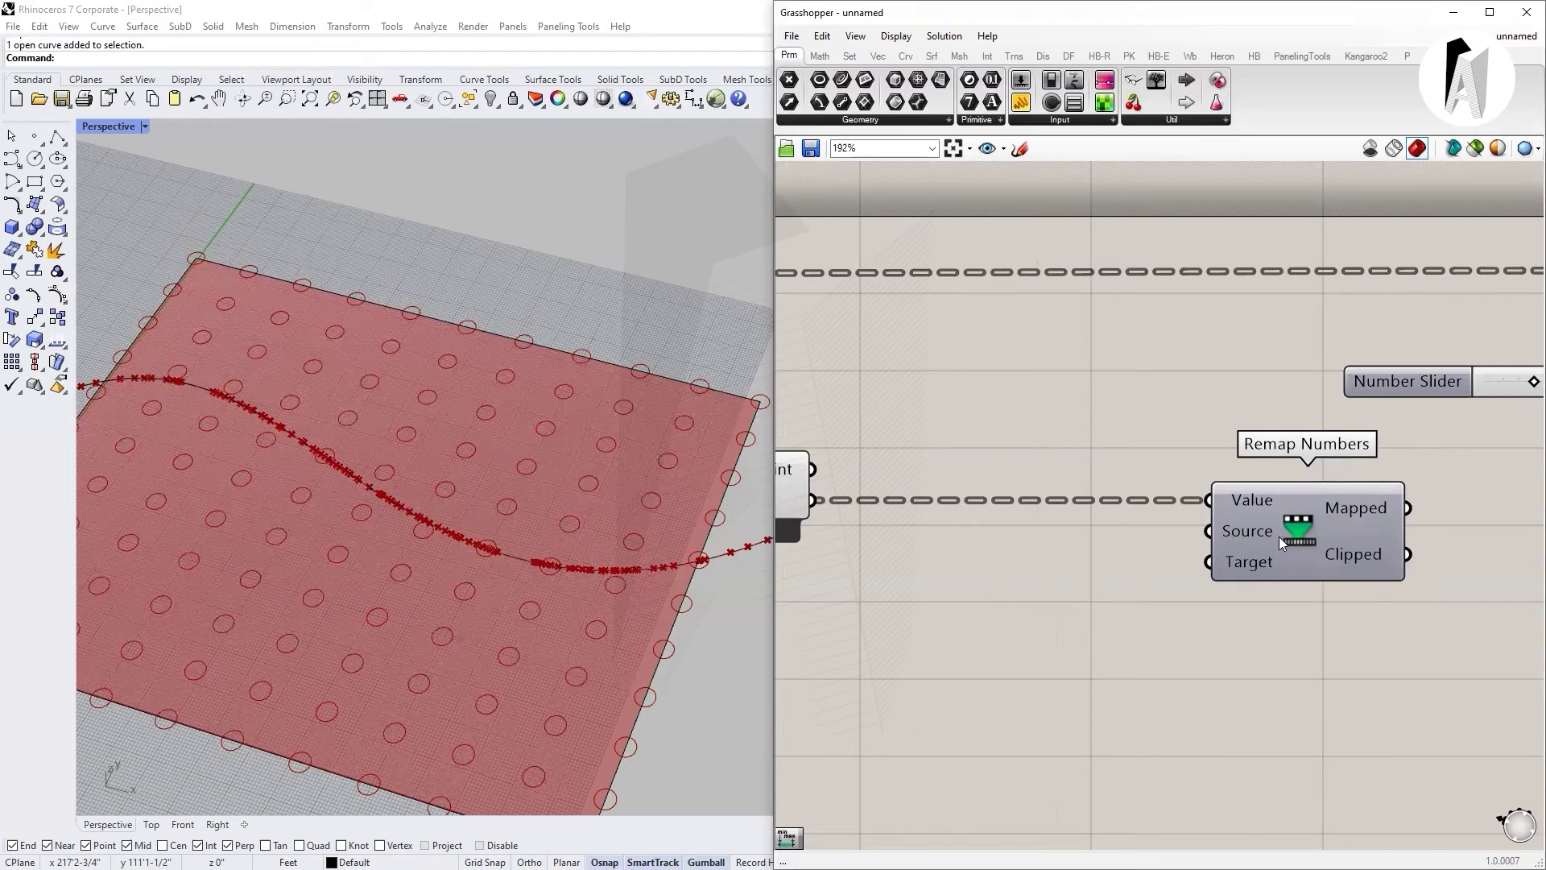
{"action": "scroll", "coordinate": [1044, 555], "scroll_direction": "down", "scroll_amount": 1}
{"action": "double_click", "coordinate": [1074, 552]}
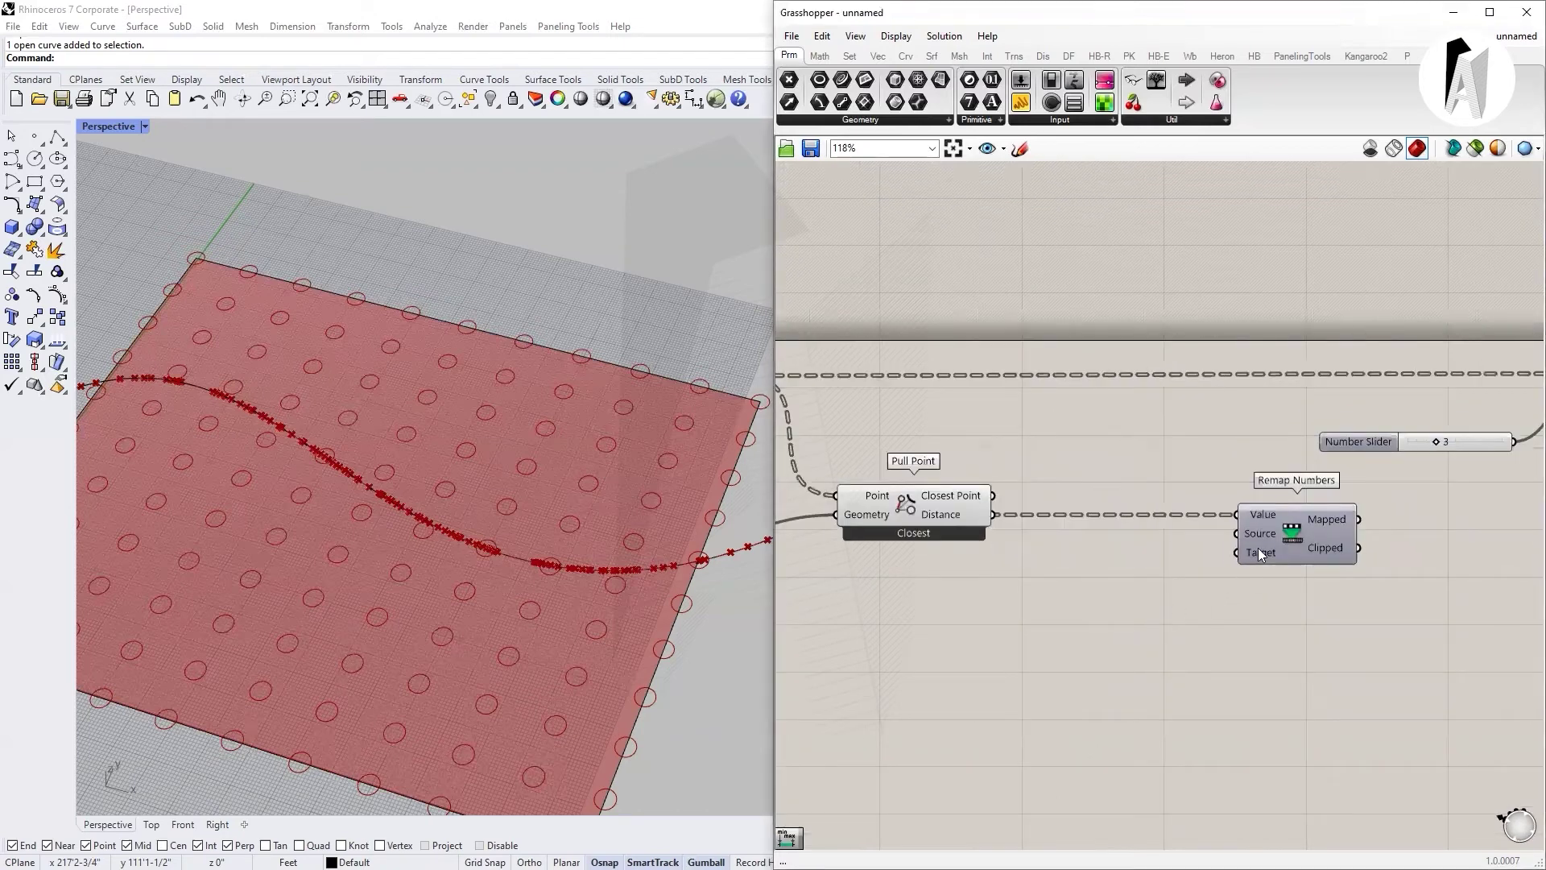
- Add a Bounds component that takes the Pull Point distances as its Numbers input
{"action": "double_click", "coordinate": [1080, 560]}
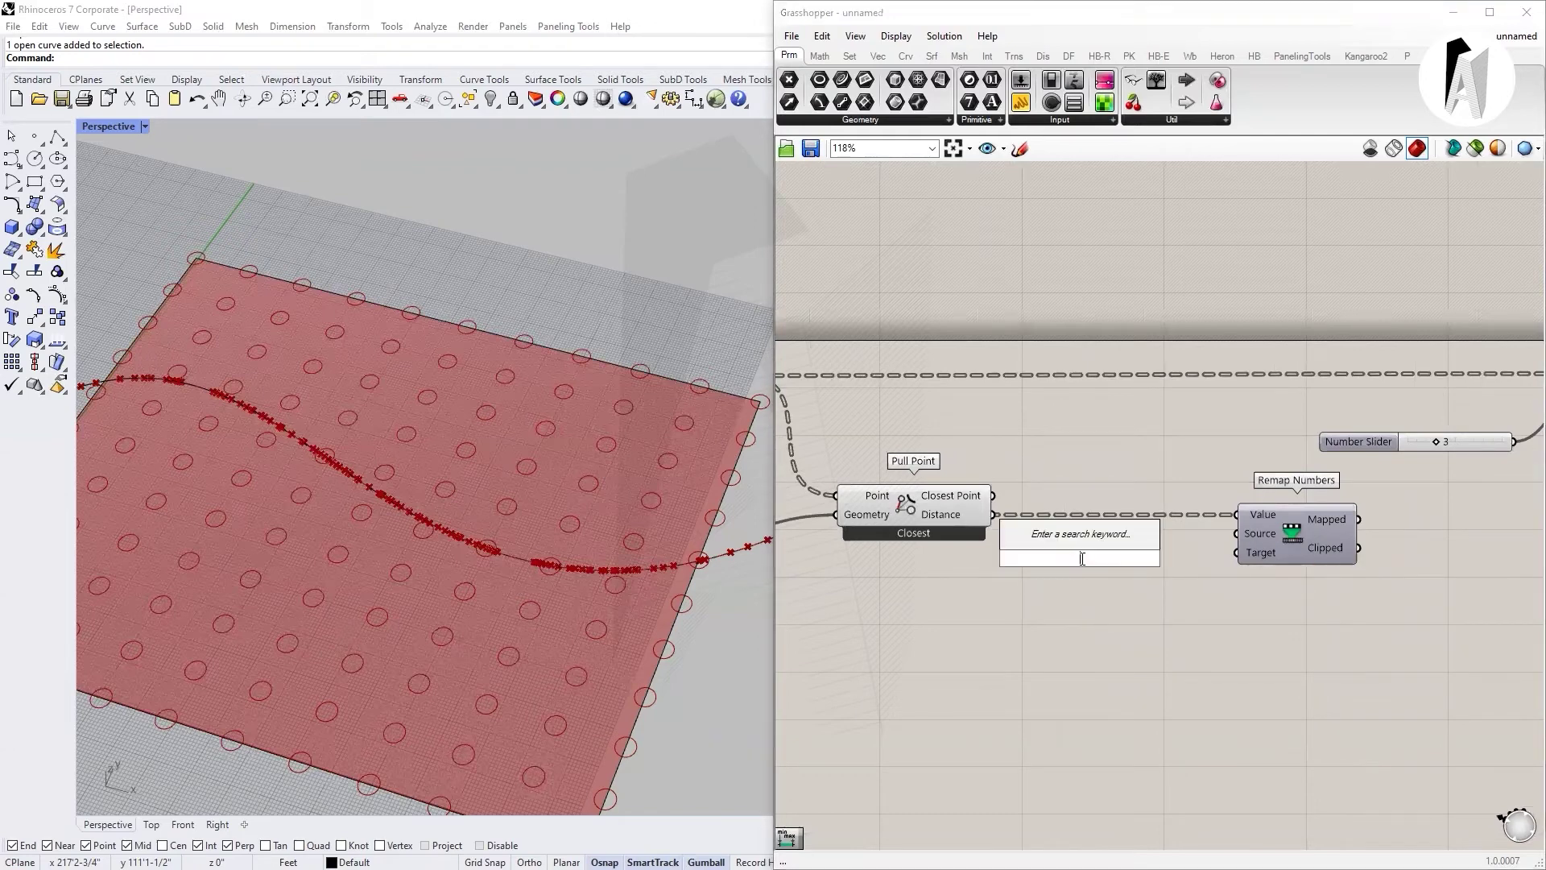
{"action": "type", "text": "boun"}
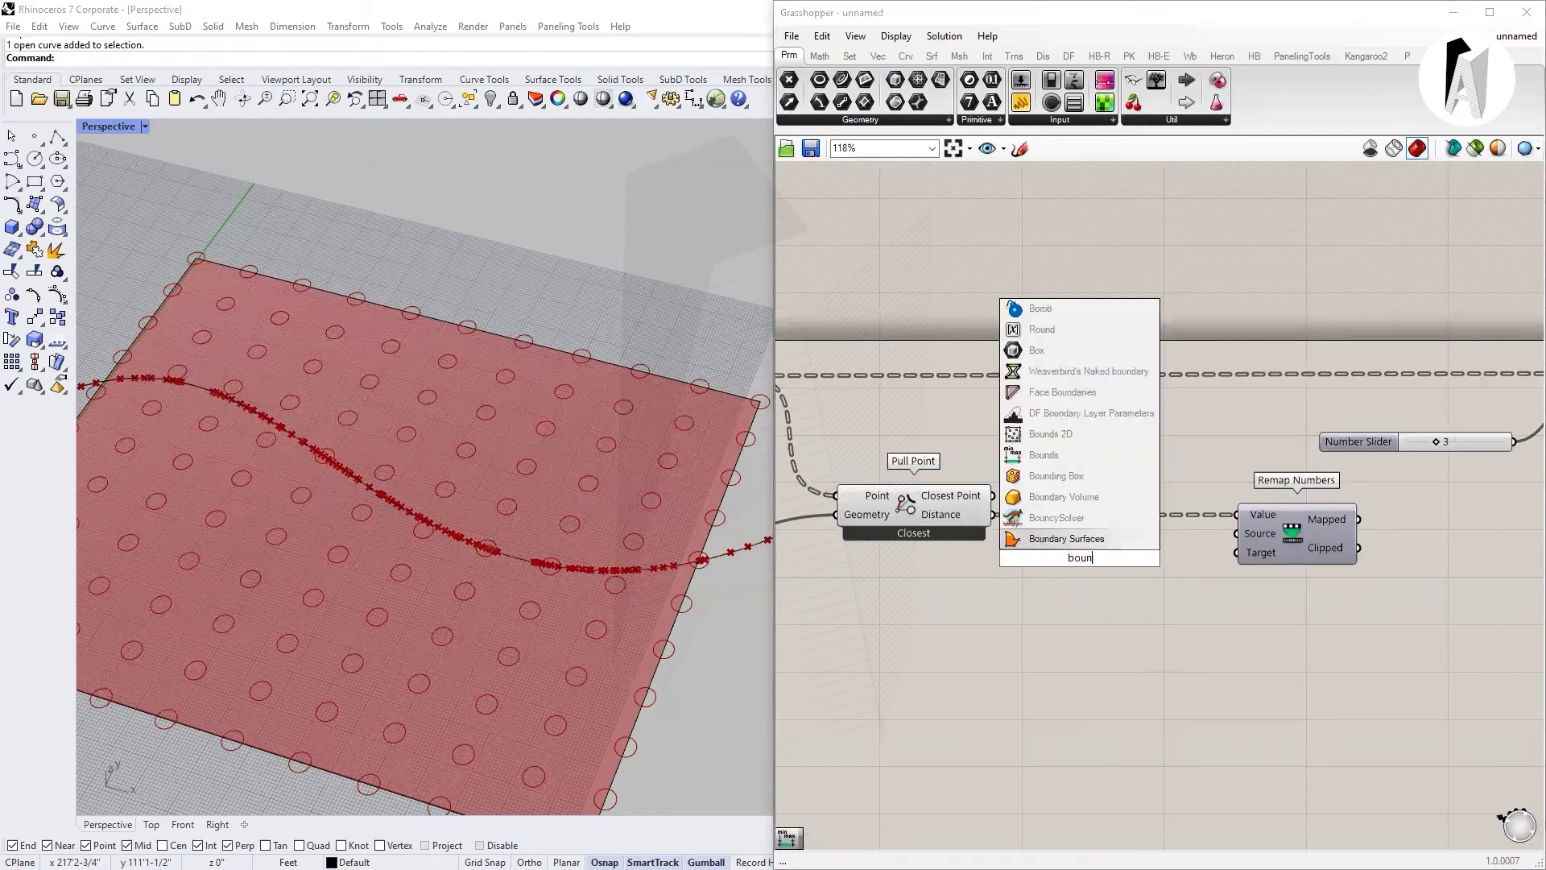
{"action": "type", "text": "d"}
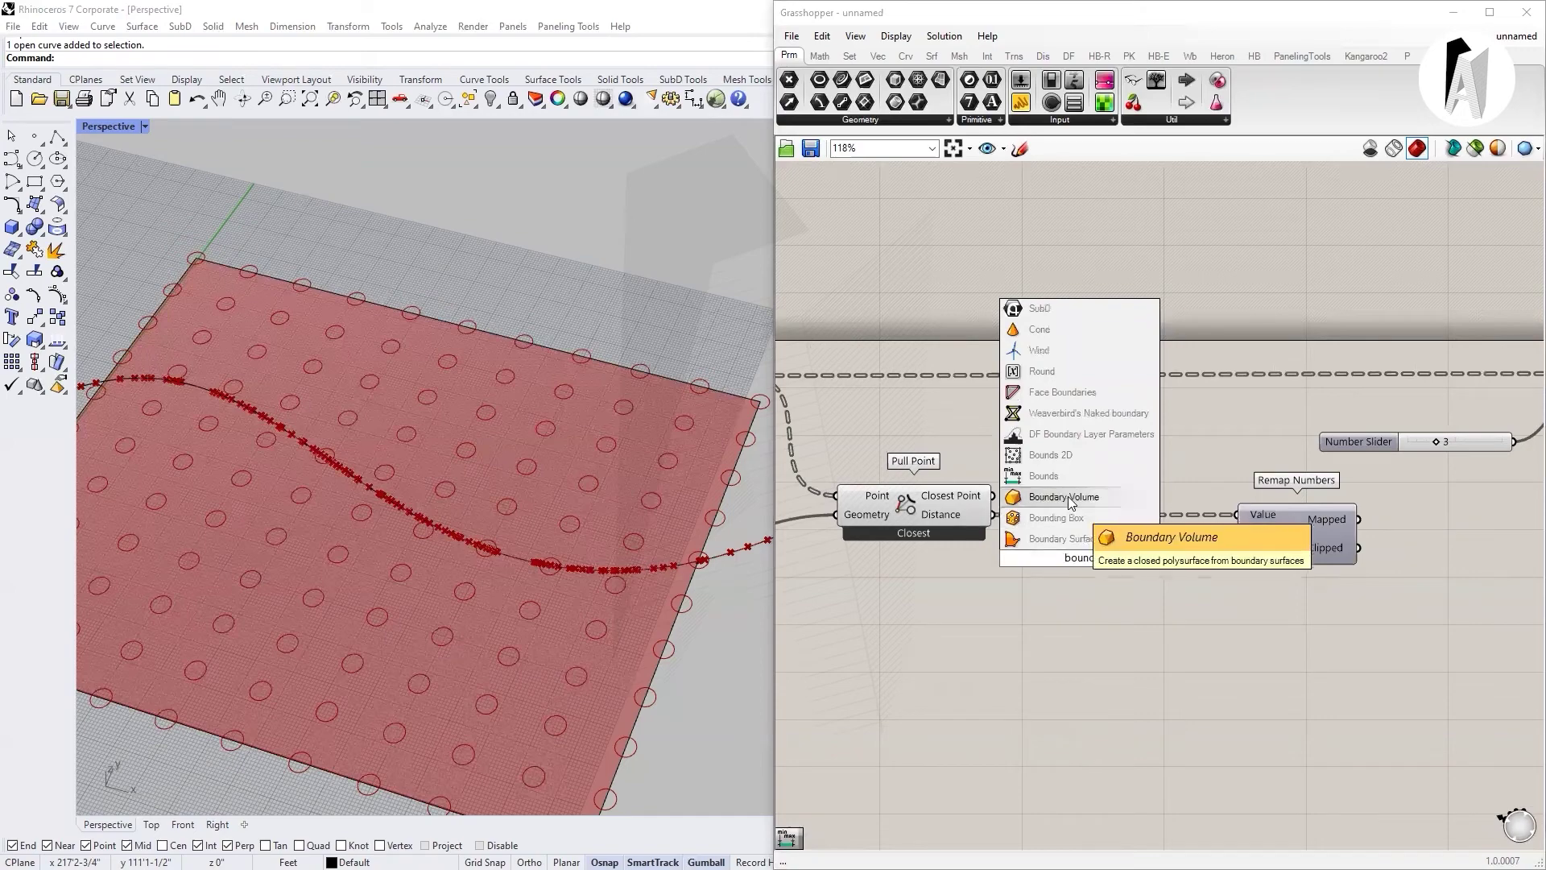
{"action": "left_click", "coordinate": [1072, 476]}
{"action": "scroll", "coordinate": [1083, 560], "scroll_direction": "up", "scroll_amount": 3}
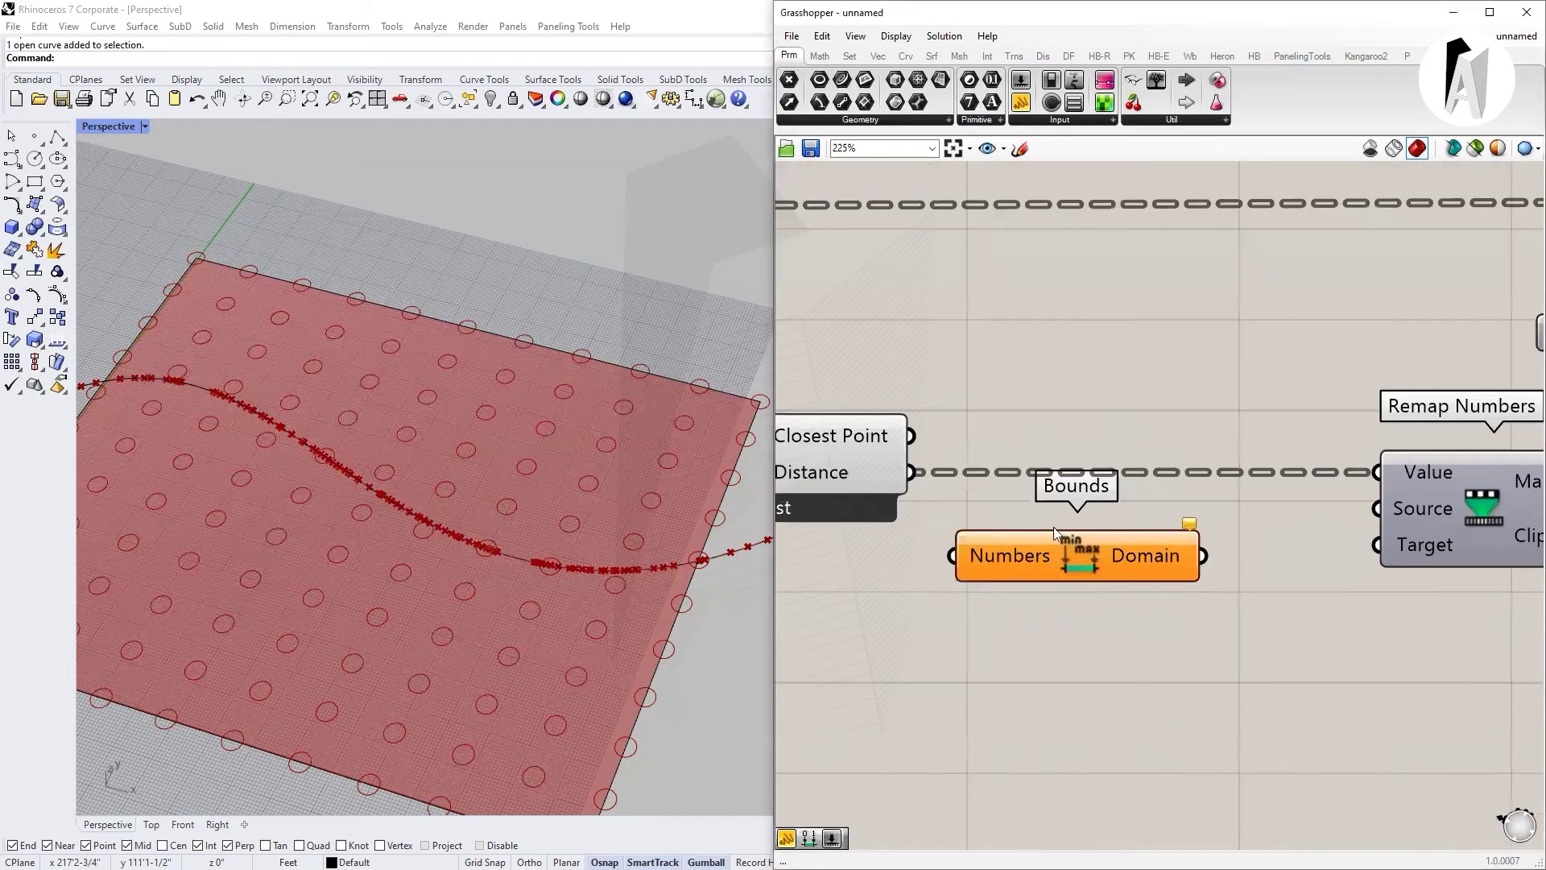
{"action": "left_click", "coordinate": [1053, 528]}
{"action": "scroll", "coordinate": [1054, 528], "scroll_direction": "down", "scroll_amount": 3}
{"action": "scroll", "coordinate": [1004, 473], "scroll_direction": "up", "scroll_amount": 2}
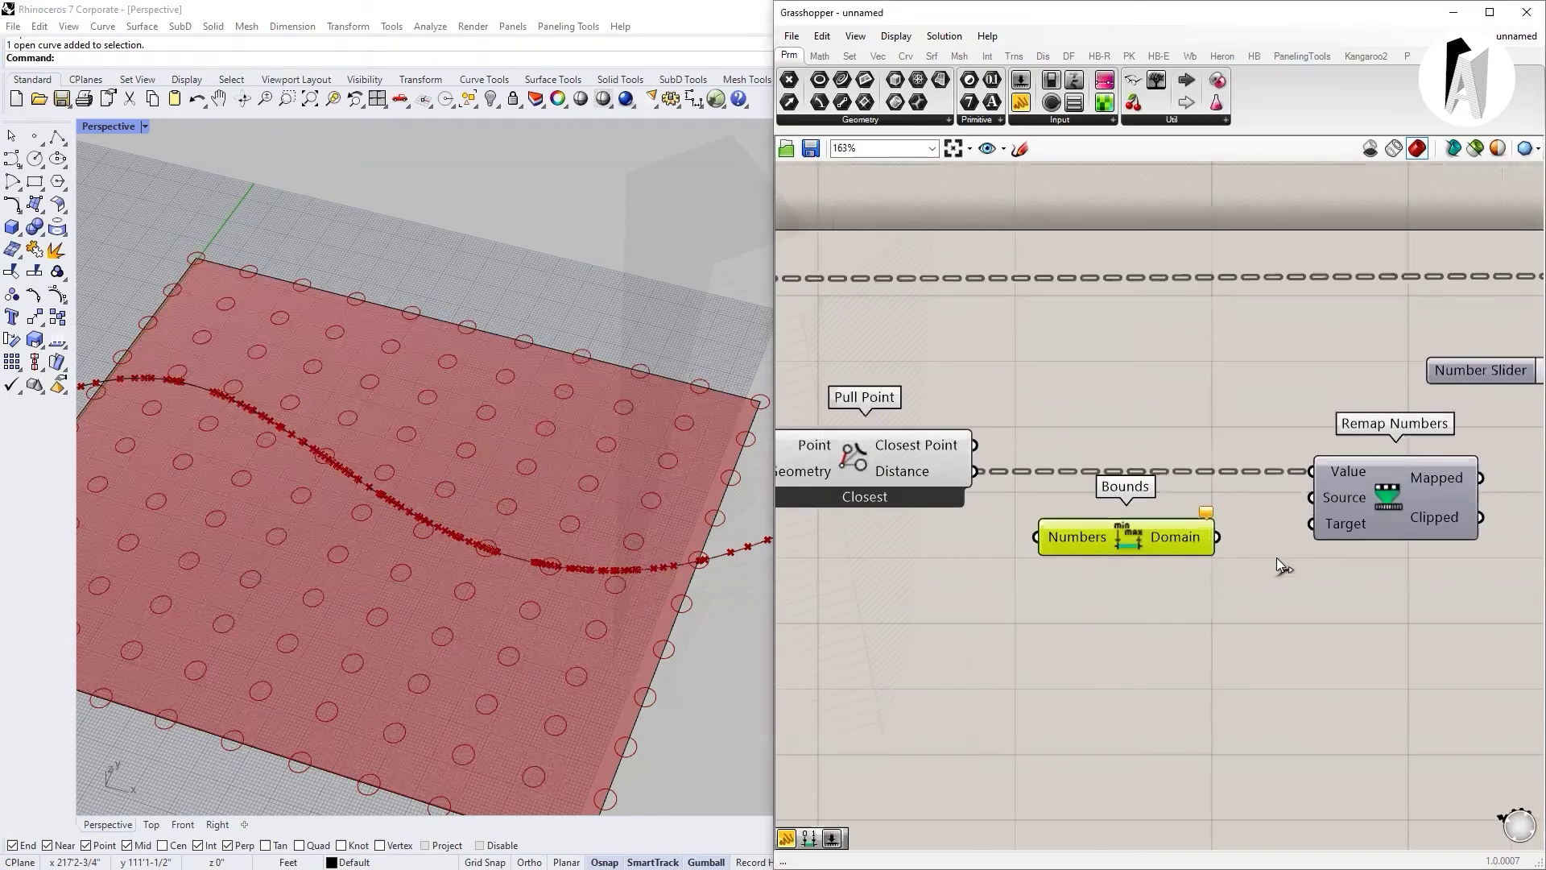
{"action": "scroll", "coordinate": [1252, 547], "scroll_direction": "up", "scroll_amount": 1}
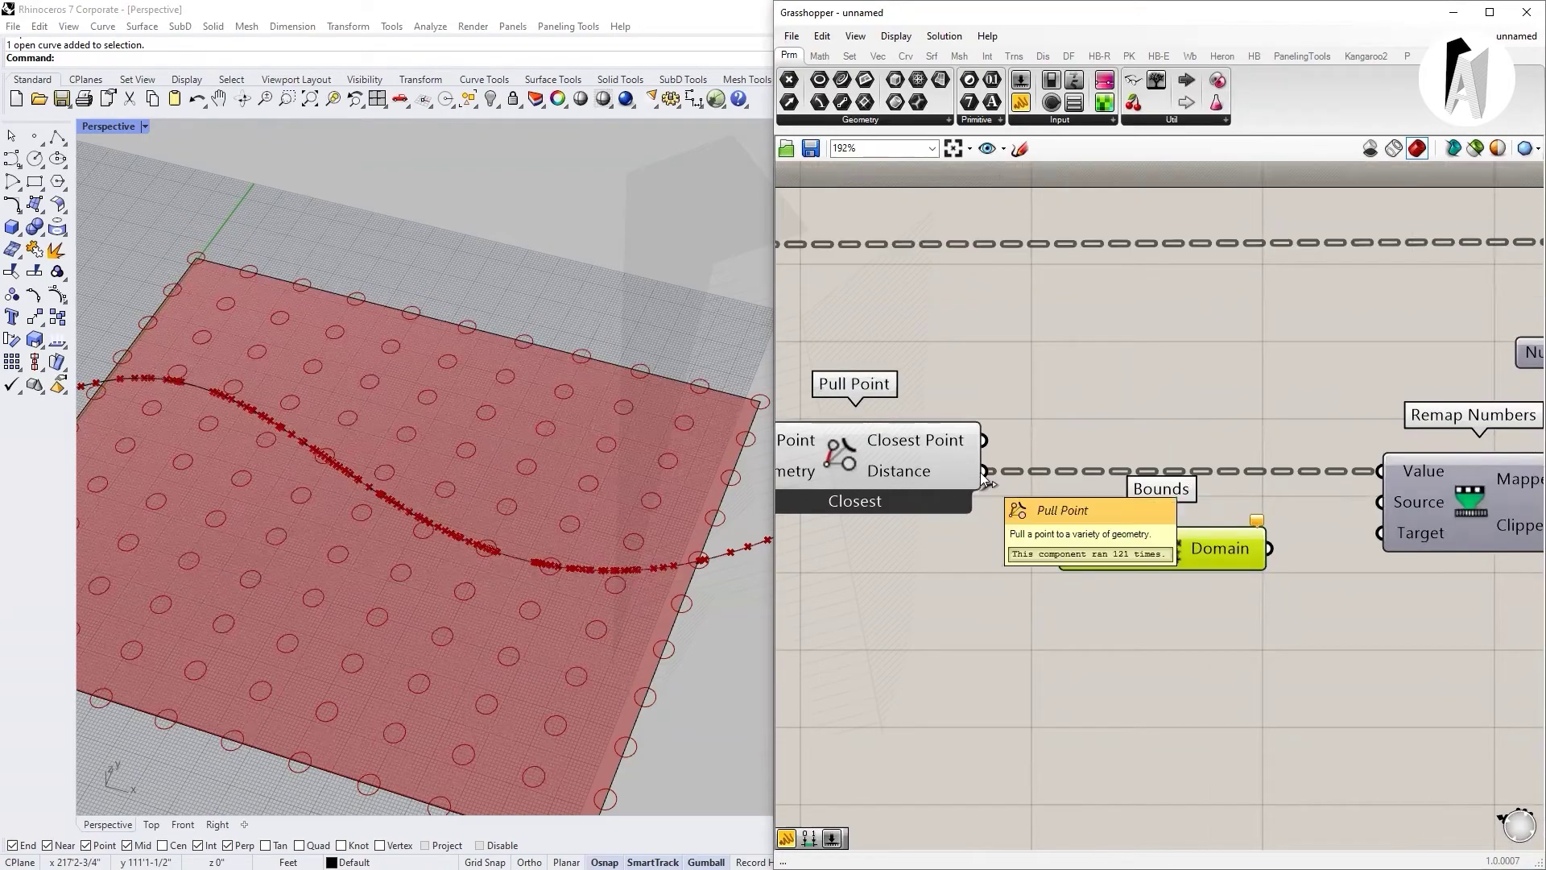
{"action": "left_click_drag", "start_coordinate": [989, 475], "coordinate": [1061, 547]}
{"action": "scroll", "coordinate": [1110, 550], "scroll_direction": "down", "scroll_amount": 3}
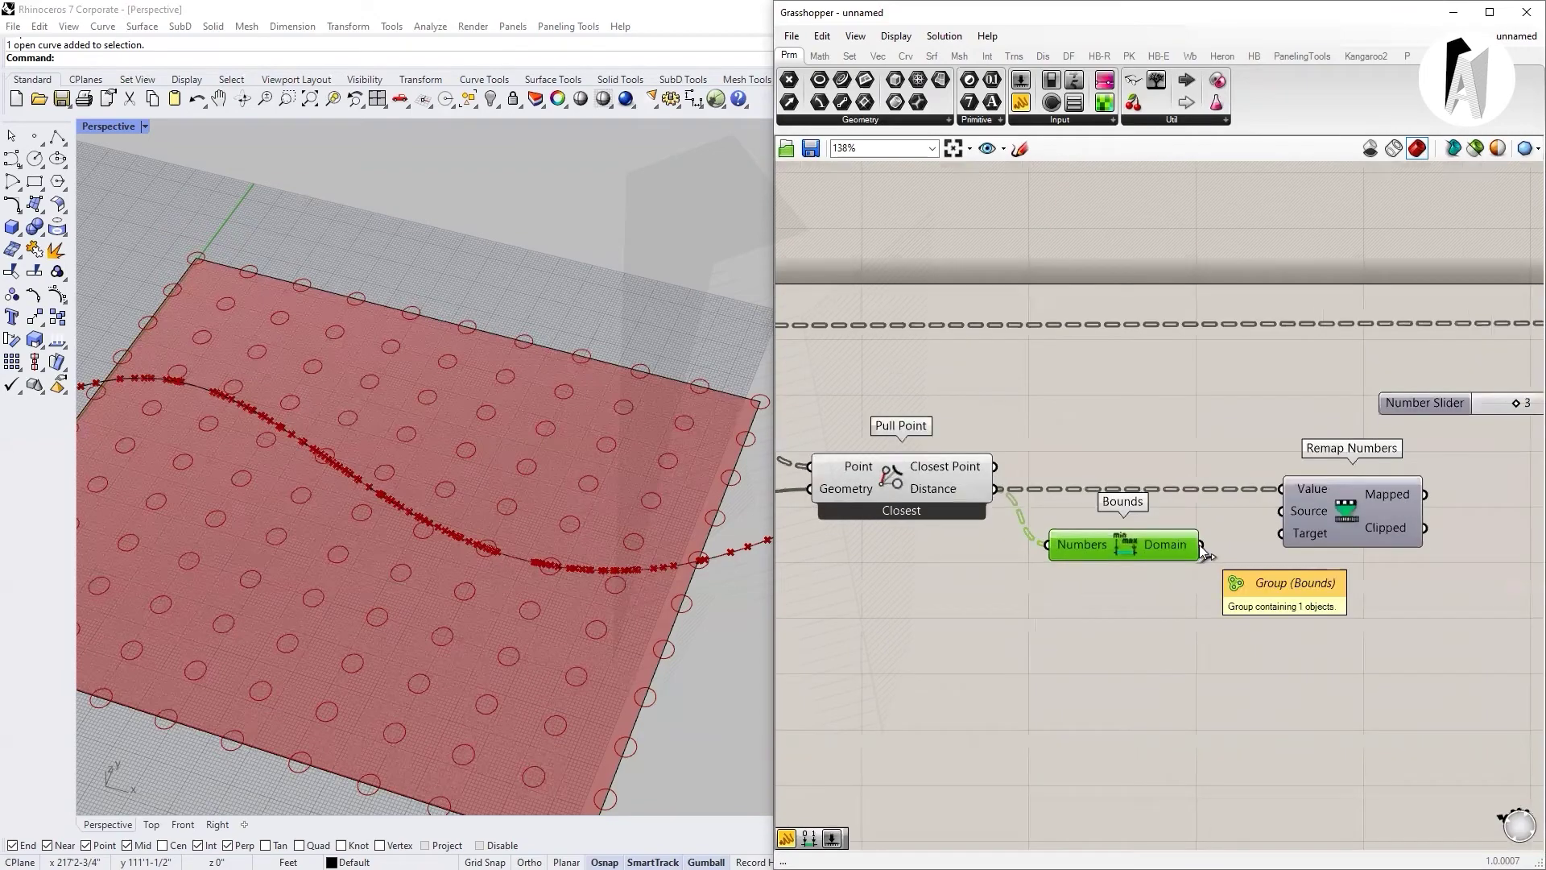
{"action": "scroll", "coordinate": [1233, 559], "scroll_direction": "down", "scroll_amount": 3}
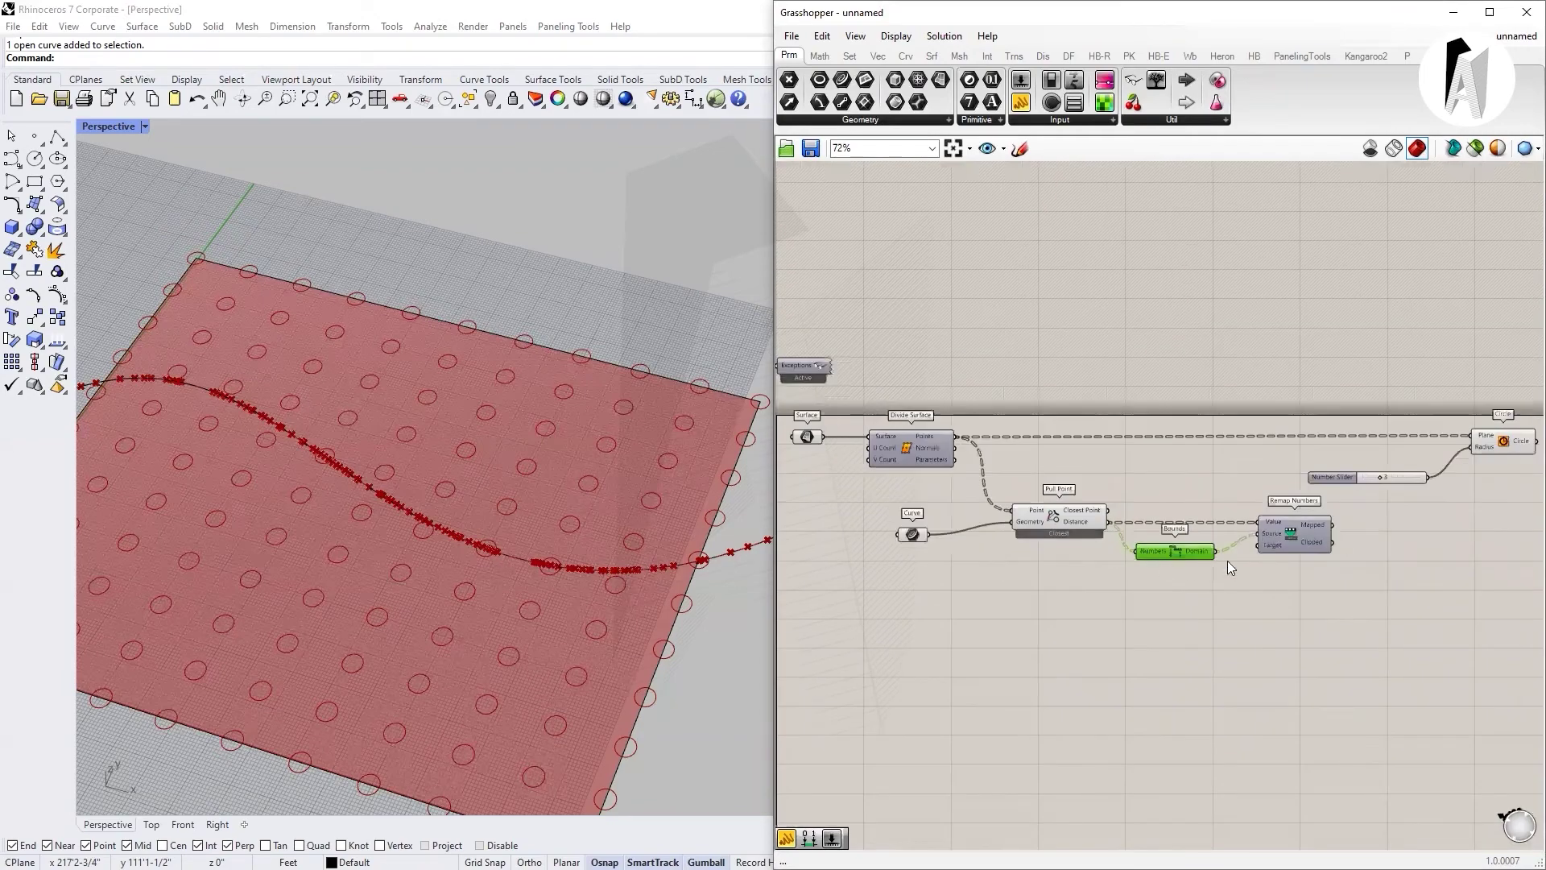
{"action": "scroll", "coordinate": [1241, 530], "scroll_direction": "up", "scroll_amount": 3}
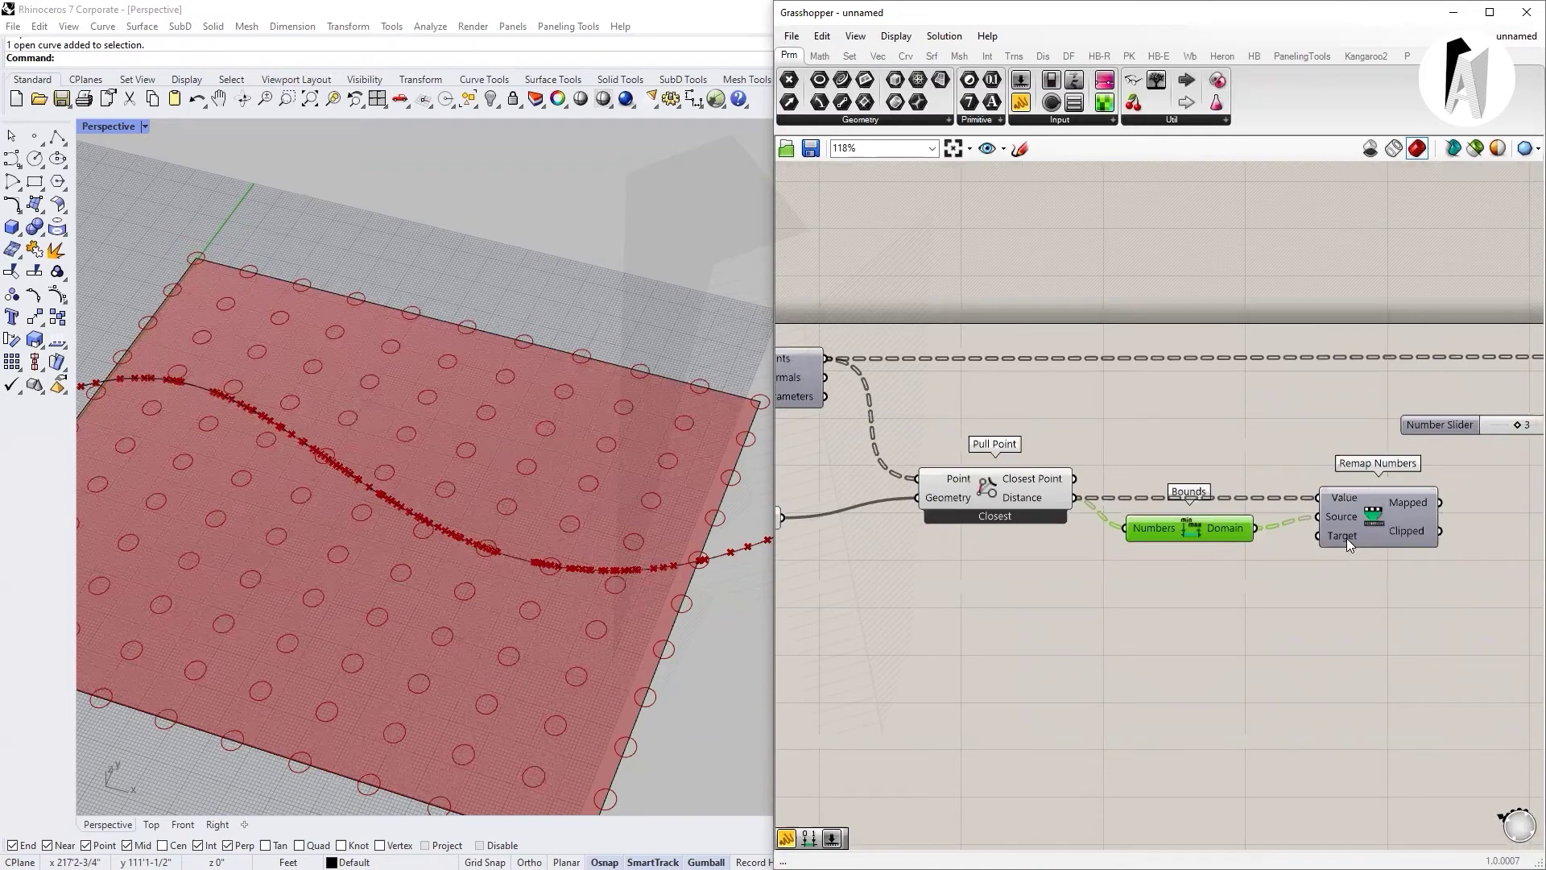
- Place an unconnected Construct Domain component below Bounds
{"action": "double_click", "coordinate": [1184, 626]}
{"action": "type", "text": "construct"}
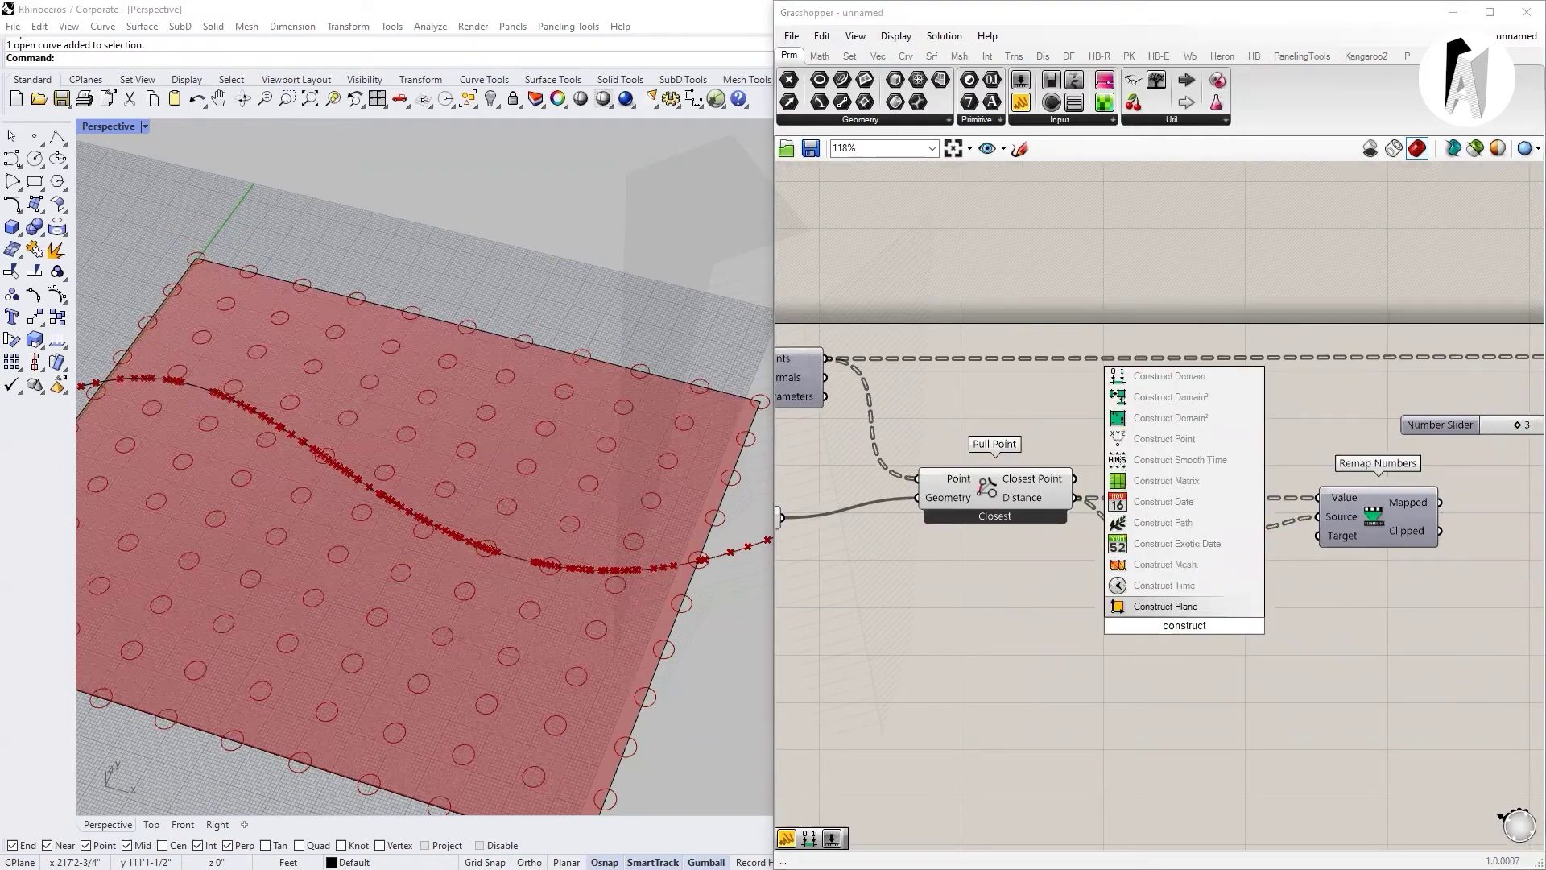
{"action": "left_click", "coordinate": [1202, 382]}
{"action": "left_click_drag", "start_coordinate": [1185, 648], "coordinate": [1205, 629]}
{"action": "scroll", "coordinate": [1181, 572], "scroll_direction": "up", "scroll_amount": 1}
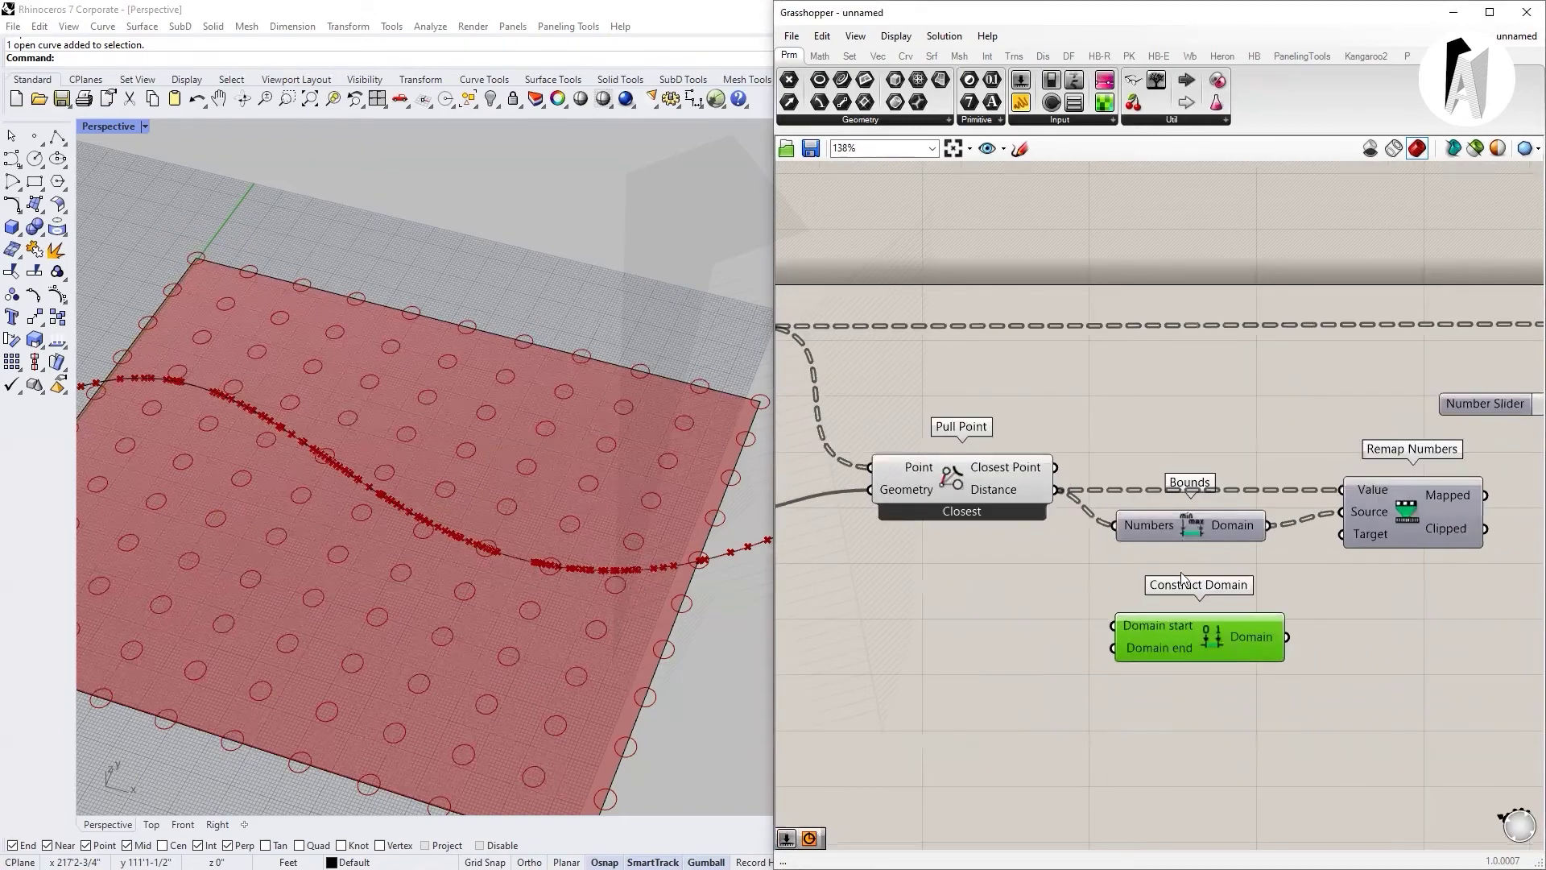
{"action": "scroll", "coordinate": [1124, 641], "scroll_direction": "up", "scroll_amount": 2}
- Create two Number Sliders with values 3 and 7
{"action": "double_click", "coordinate": [880, 628]}
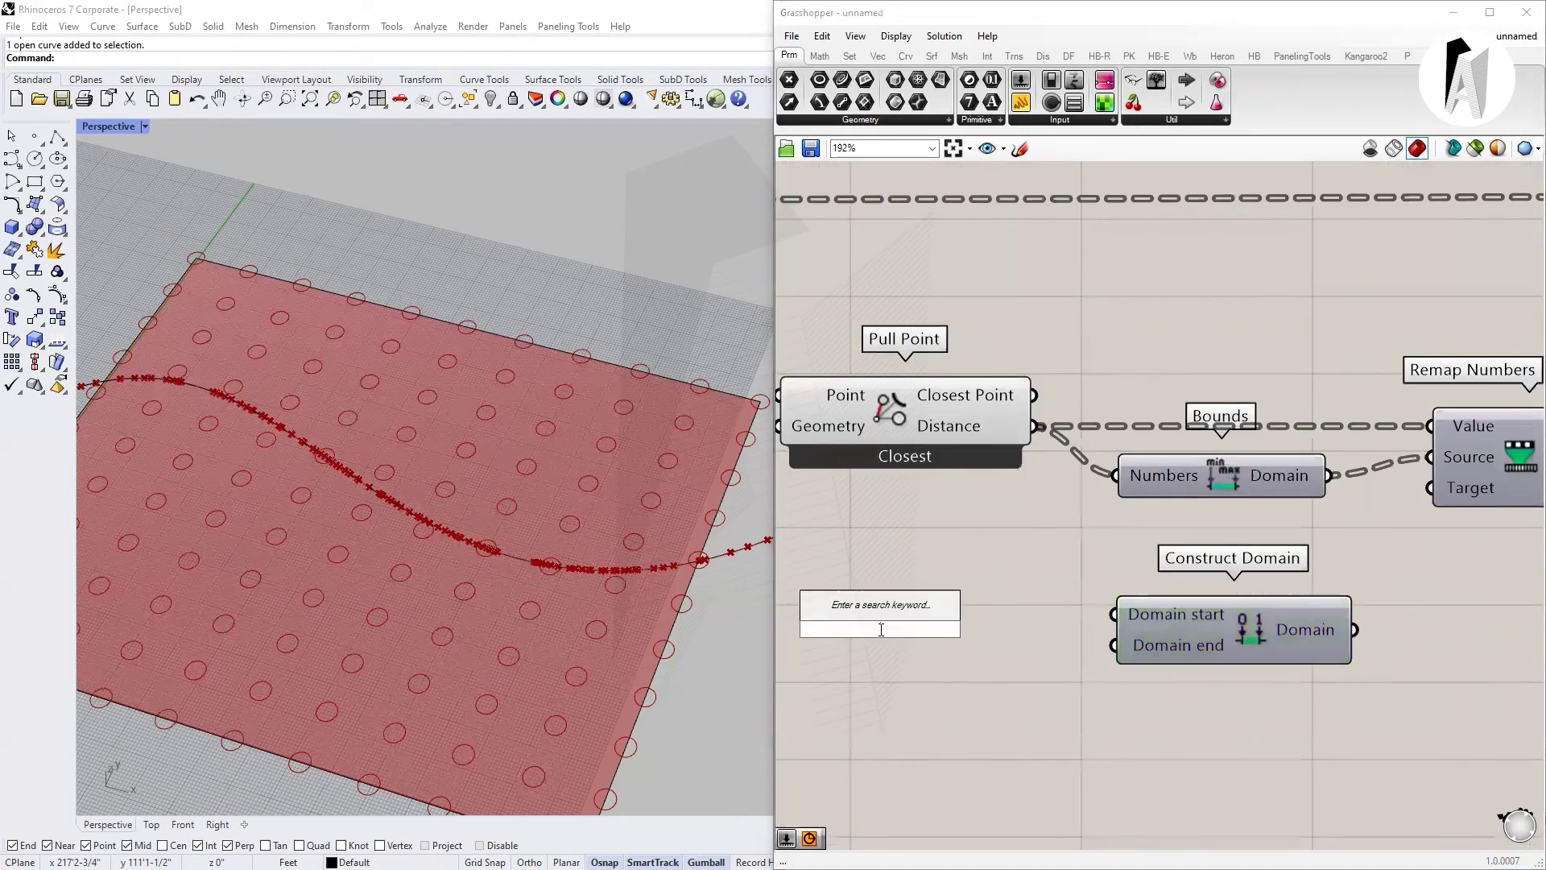
{"action": "key", "text": "Escape"}
{"action": "double_click", "coordinate": [899, 604]}
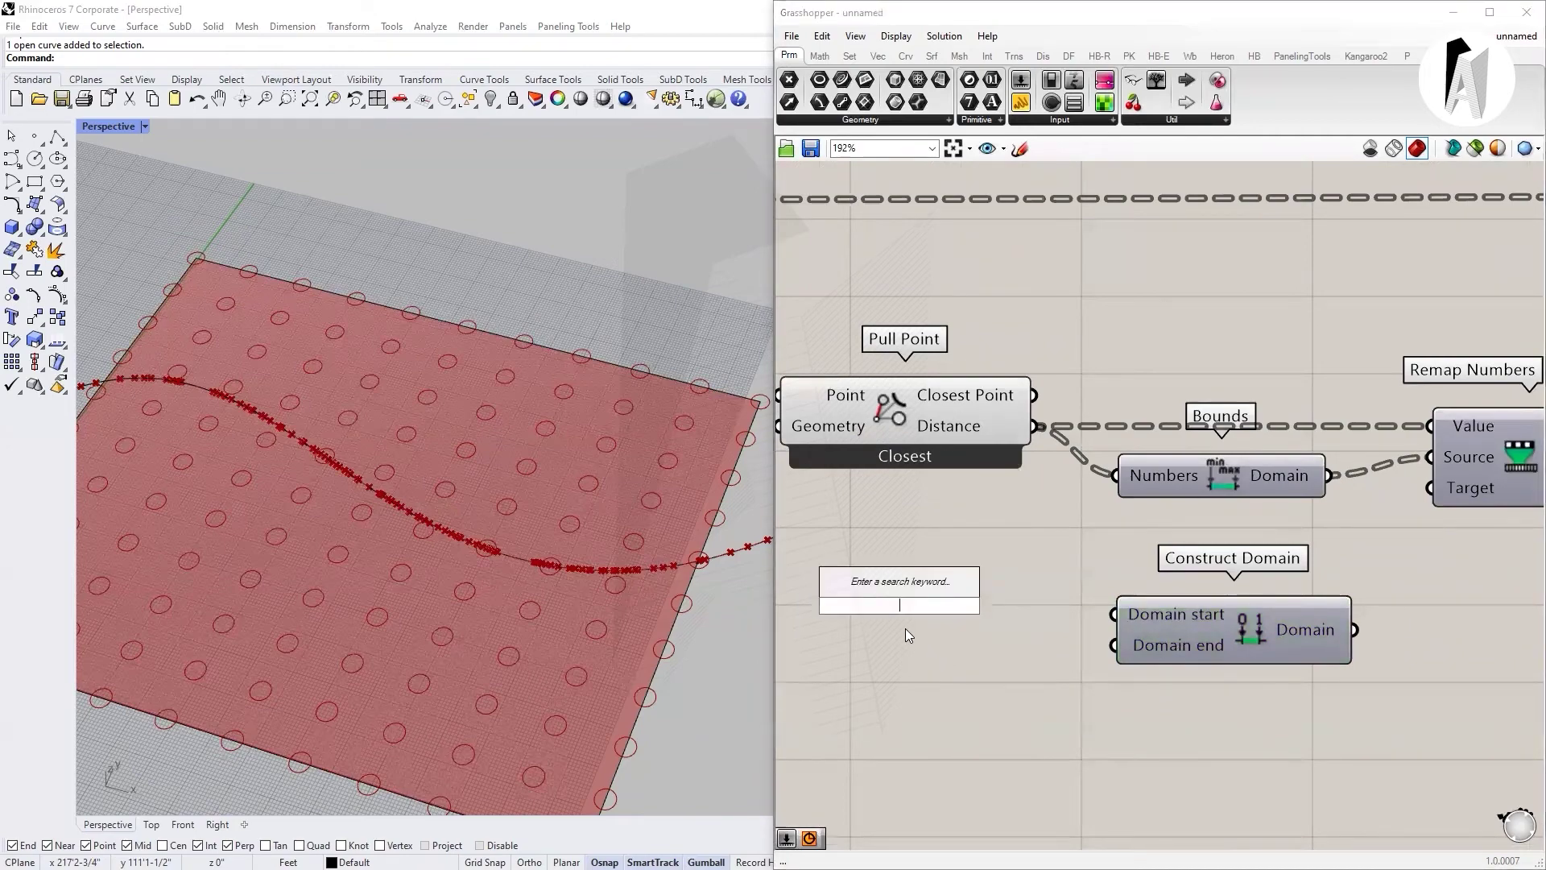
{"action": "type", "text": "3"}
{"action": "key", "text": "Return"}
{"action": "scroll", "coordinate": [975, 644], "scroll_direction": "down", "scroll_amount": 3}
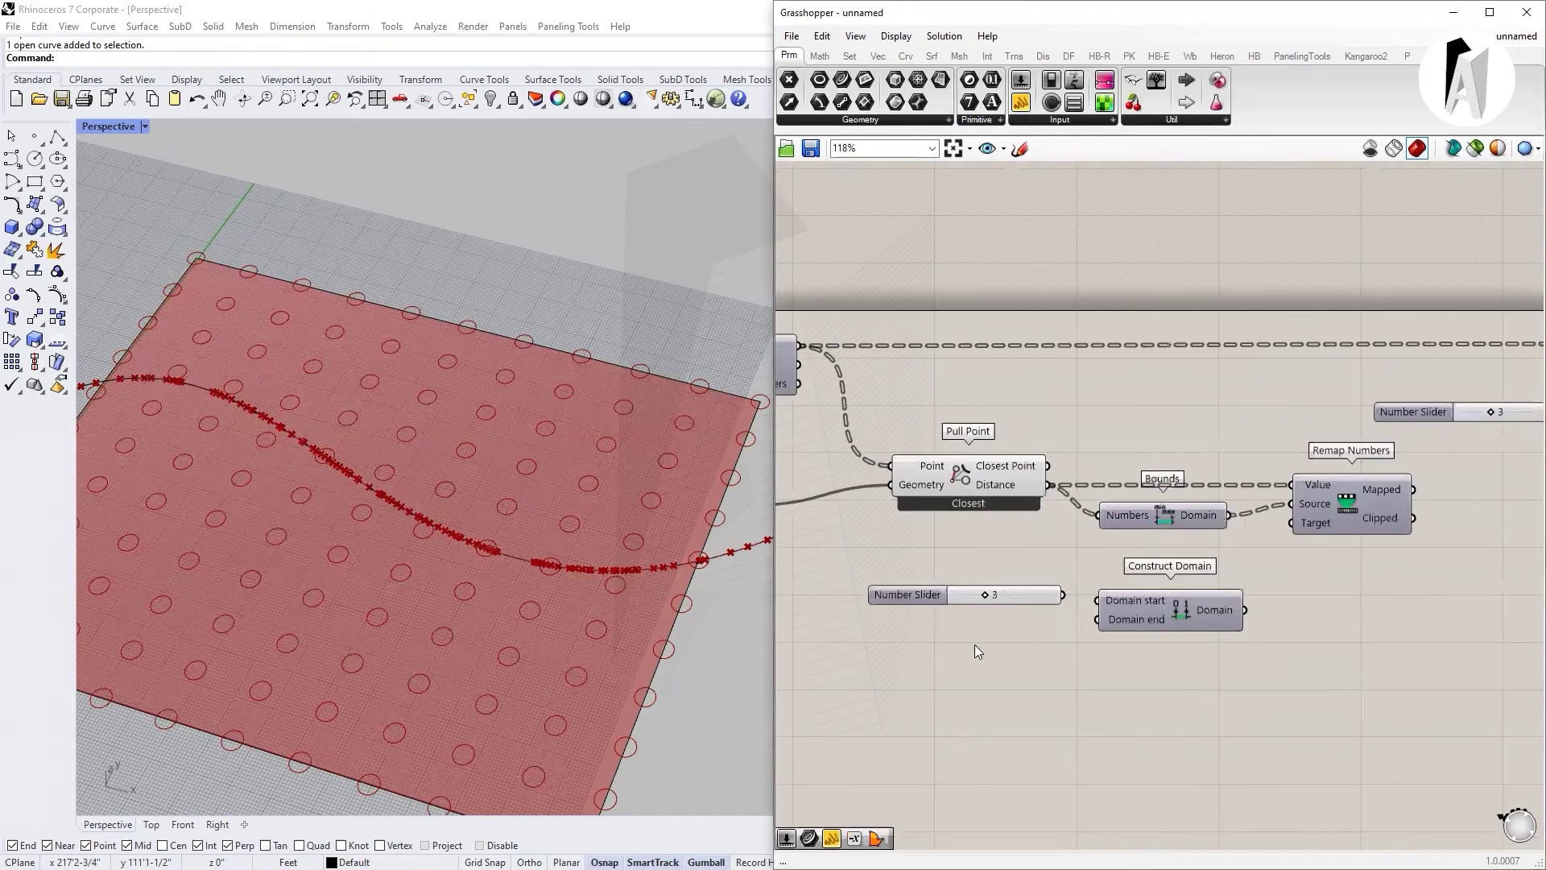
{"action": "double_click", "coordinate": [964, 633]}
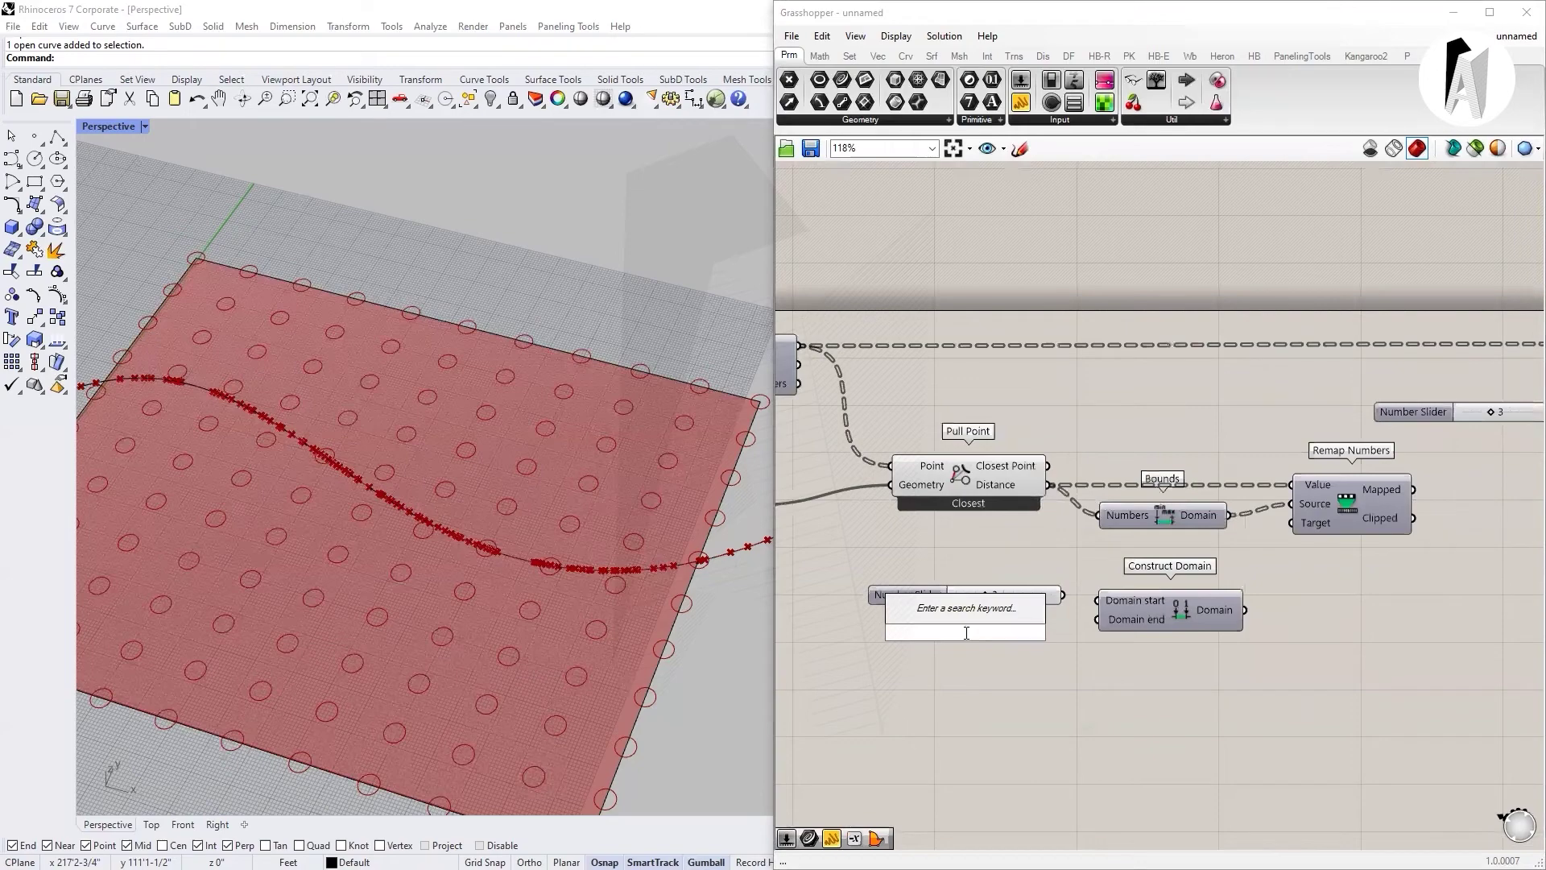
{"action": "type", "text": "7"}
{"action": "key", "text": "Return"}
{"action": "scroll", "coordinate": [966, 634], "scroll_direction": "up", "scroll_amount": 3}
- Wire the 3 and 7 sliders into the Construct Domain start and end, and add a Panel
{"action": "left_click_drag", "start_coordinate": [1053, 592], "coordinate": [1107, 600]}
{"action": "mouse_move", "coordinate": [1054, 652]}
{"action": "left_mouse_down"}
{"action": "mouse_move", "coordinate": [1107, 632]}
{"action": "mouse_move", "coordinate": [1109, 459]}
{"action": "left_mouse_up"}
{"action": "scroll", "coordinate": [1136, 594], "scroll_direction": "down", "scroll_amount": 3}
{"action": "scroll", "coordinate": [1129, 618], "scroll_direction": "up", "scroll_amount": 3}
{"action": "scroll", "coordinate": [1078, 474], "scroll_direction": "down", "scroll_amount": 4}
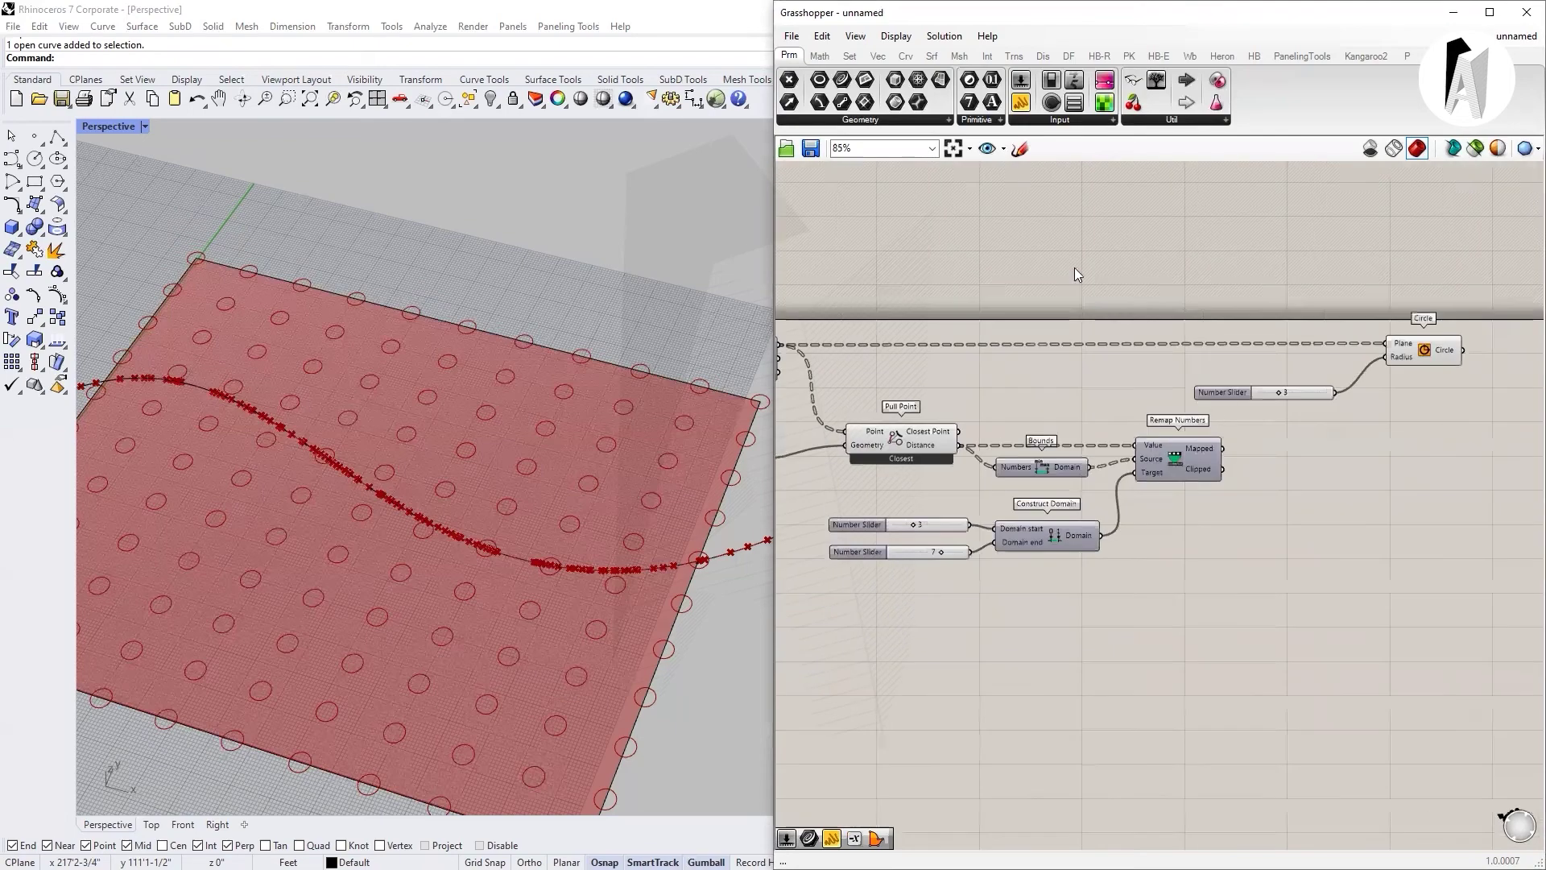
{"action": "left_click", "coordinate": [1023, 103]}
{"action": "scroll", "coordinate": [1269, 487], "scroll_direction": "up", "scroll_amount": 4}
- Compare remapped values against raw distances in two panels, then delete both panels
{"action": "left_click", "coordinate": [1529, 447]}
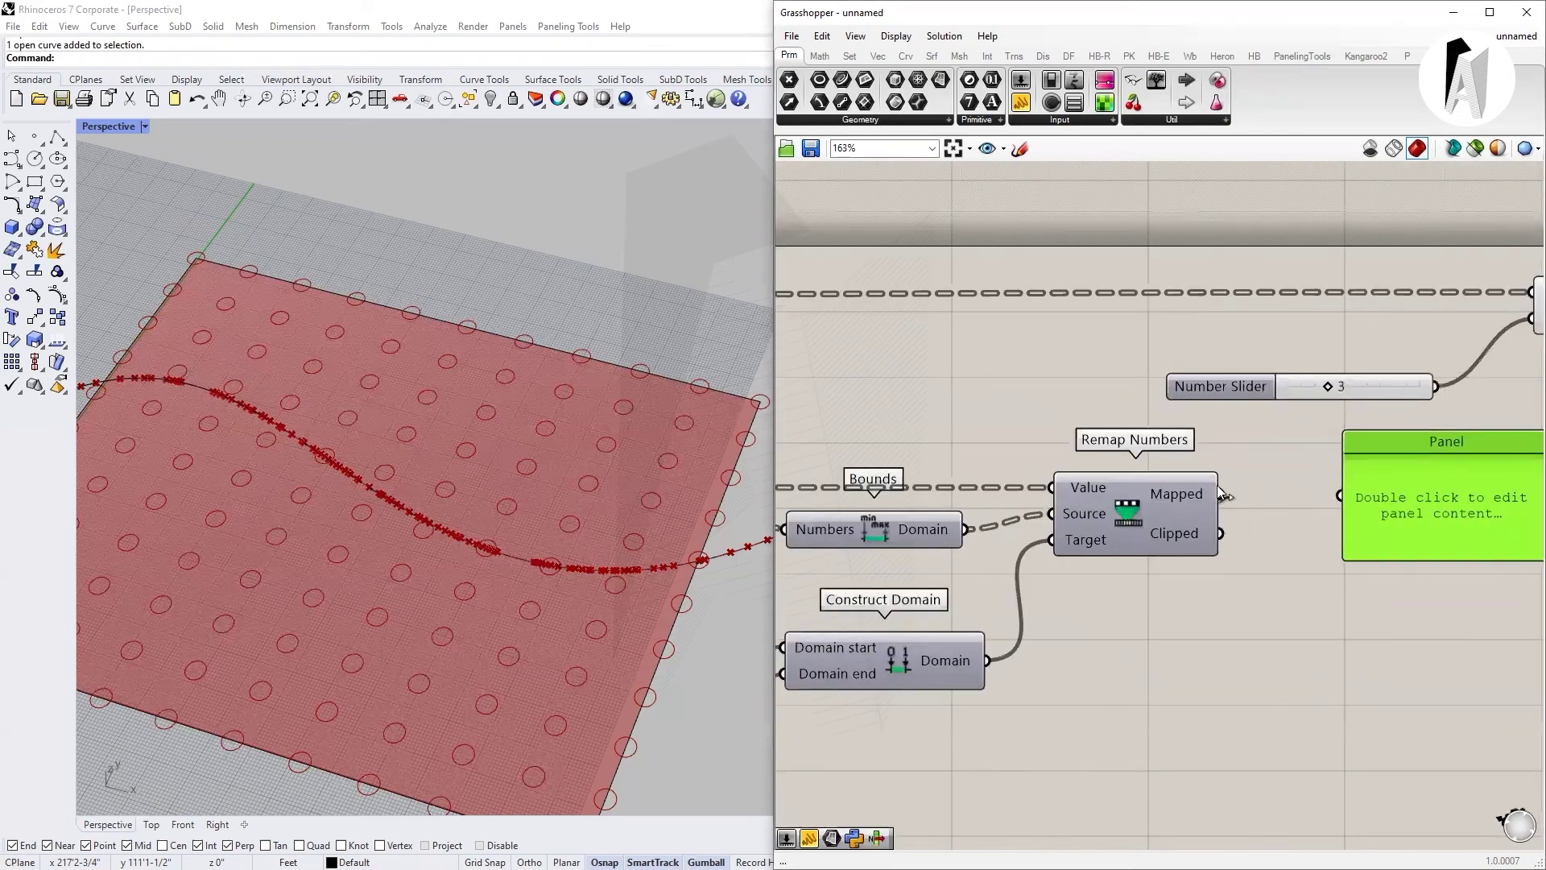
{"action": "mouse_move", "coordinate": [1223, 494]}
{"action": "left_mouse_down"}
{"action": "mouse_move", "coordinate": [1339, 495]}
{"action": "mouse_move", "coordinate": [1358, 771]}
{"action": "left_mouse_up"}
{"action": "scroll", "coordinate": [1306, 531], "scroll_direction": "down", "scroll_amount": 2}
{"action": "scroll", "coordinate": [1366, 536], "scroll_direction": "down", "scroll_amount": 1}
{"action": "scroll", "coordinate": [1156, 610], "scroll_direction": "down", "scroll_amount": 1}
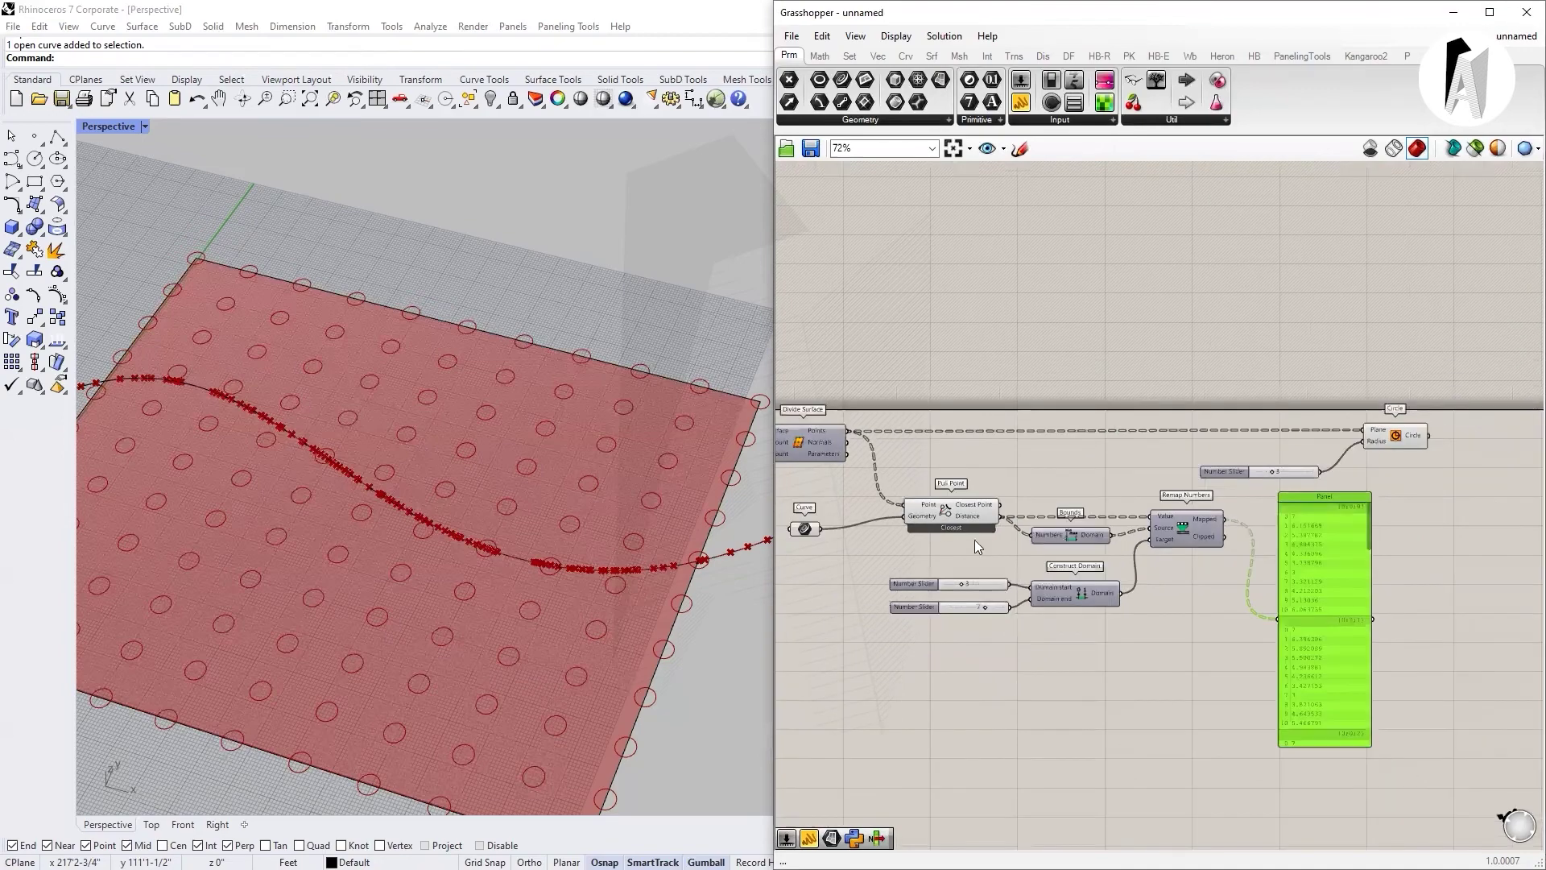
{"action": "scroll", "coordinate": [975, 541], "scroll_direction": "up", "scroll_amount": 3}
{"action": "scroll", "coordinate": [1266, 535], "scroll_direction": "down", "scroll_amount": 4}
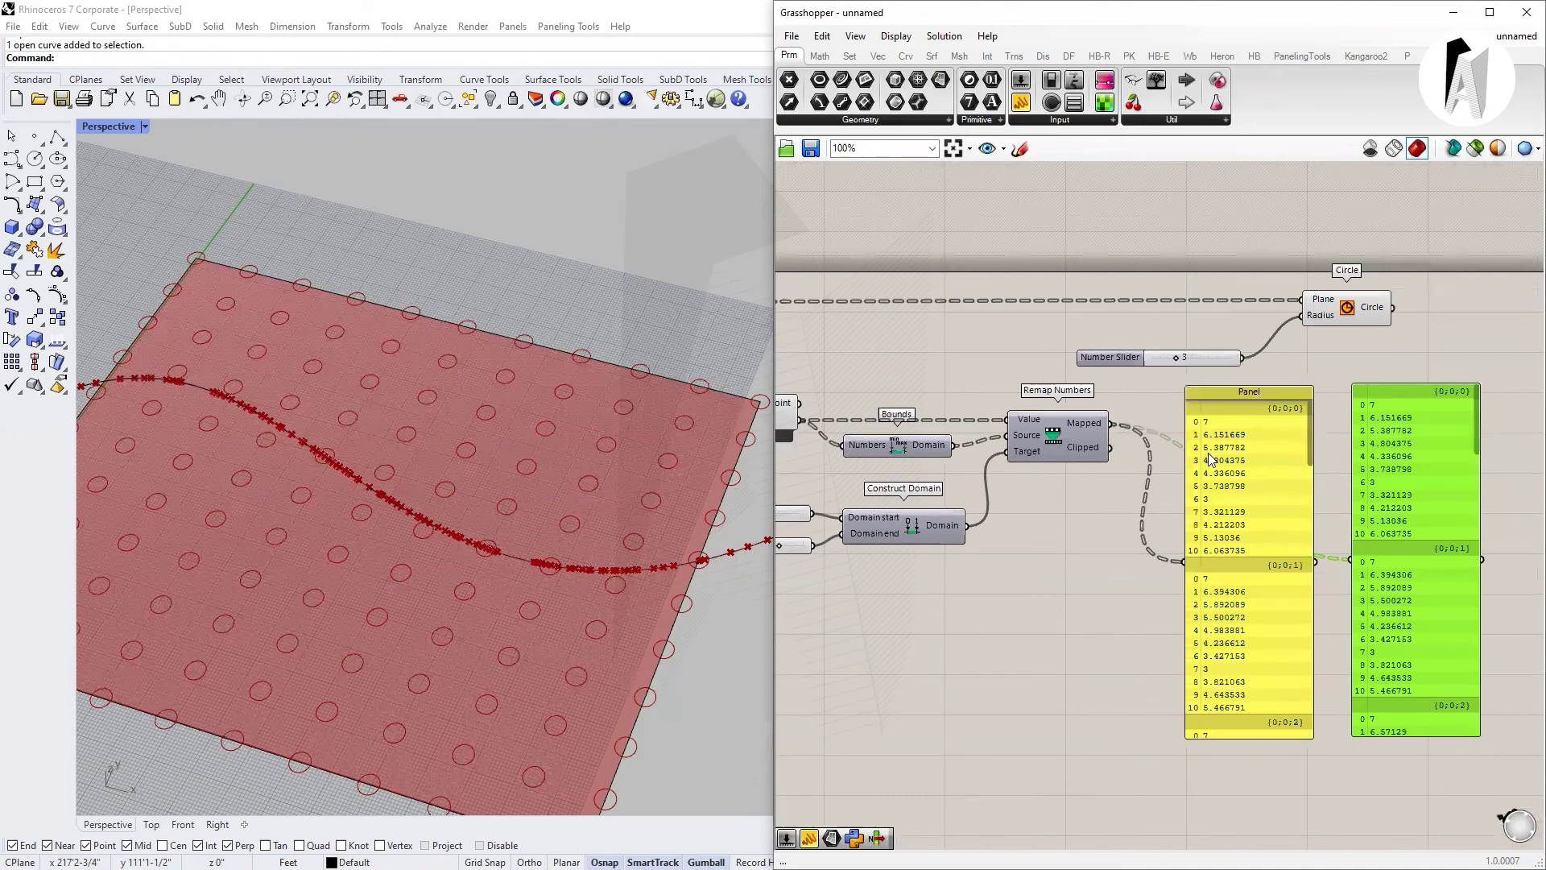
{"action": "scroll", "coordinate": [1209, 459], "scroll_direction": "down", "scroll_amount": 1}
{"action": "mouse_move", "coordinate": [864, 430]}
{"action": "left_mouse_down"}
{"action": "mouse_move", "coordinate": [1148, 547]}
{"action": "mouse_move", "coordinate": [1187, 545]}
{"action": "left_mouse_up"}
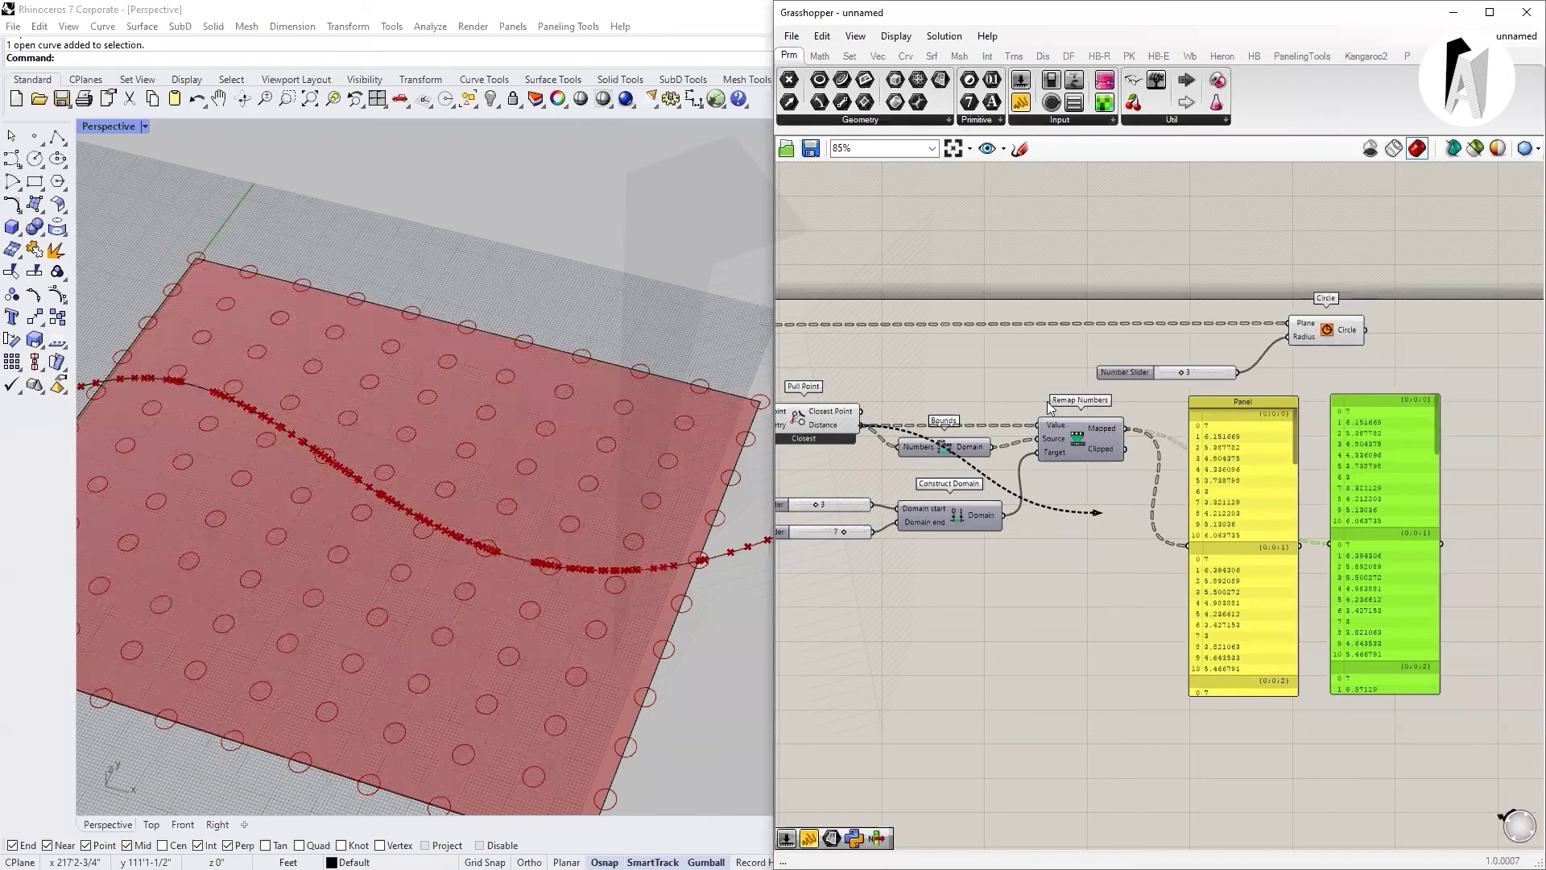
{"action": "scroll", "coordinate": [978, 381], "scroll_direction": "up", "scroll_amount": 3}
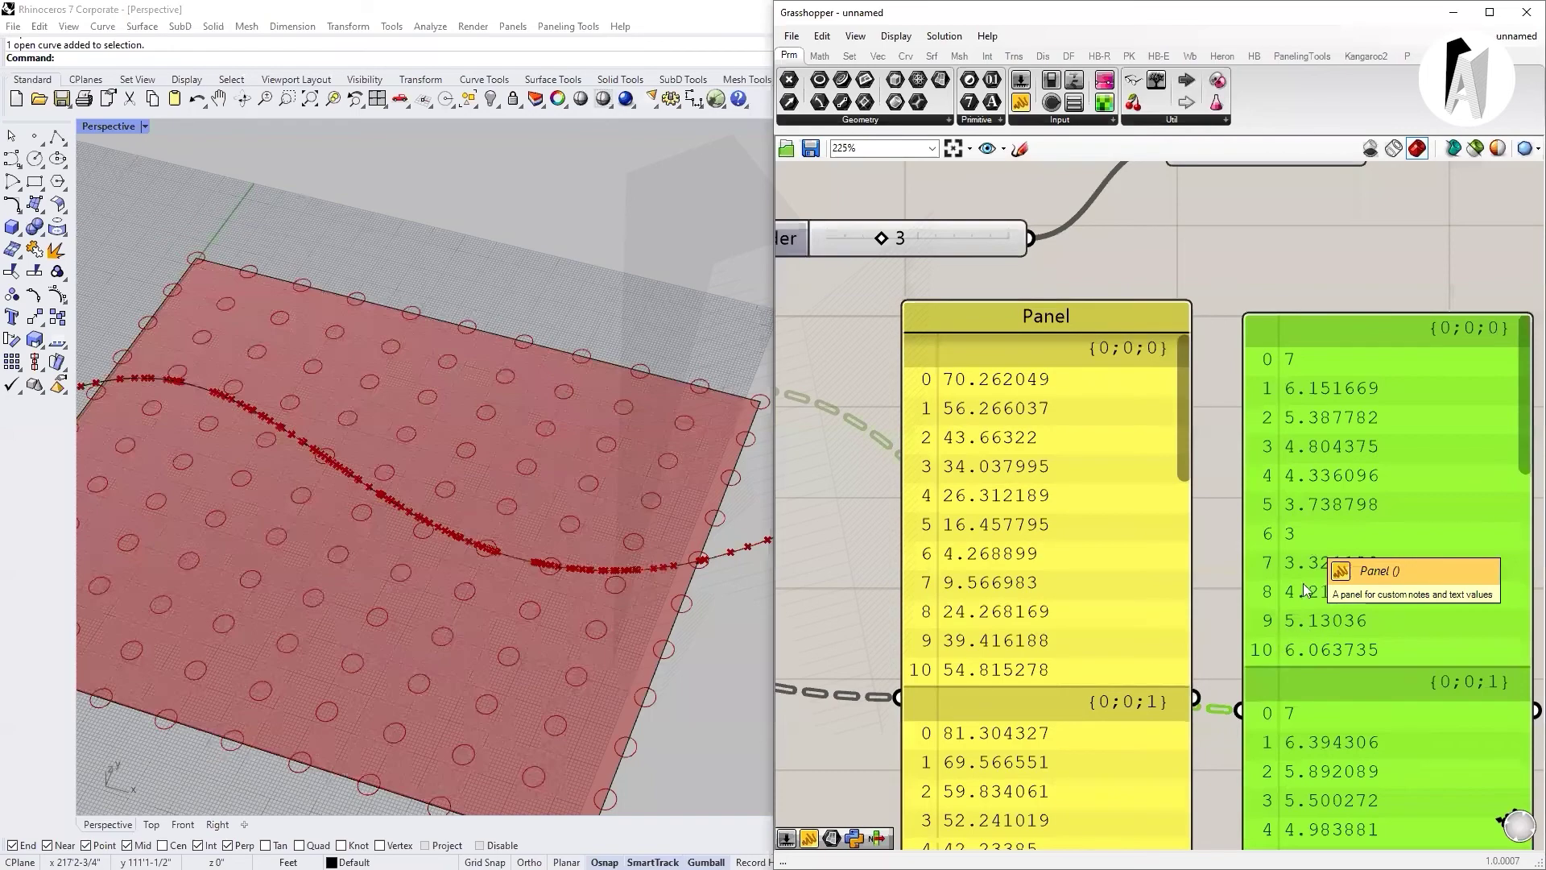
{"action": "scroll", "coordinate": [1292, 676], "scroll_direction": "down", "scroll_amount": 3}
{"action": "key", "text": "Delete"}
{"action": "scroll", "coordinate": [1166, 484], "scroll_direction": "up", "scroll_amount": 2}
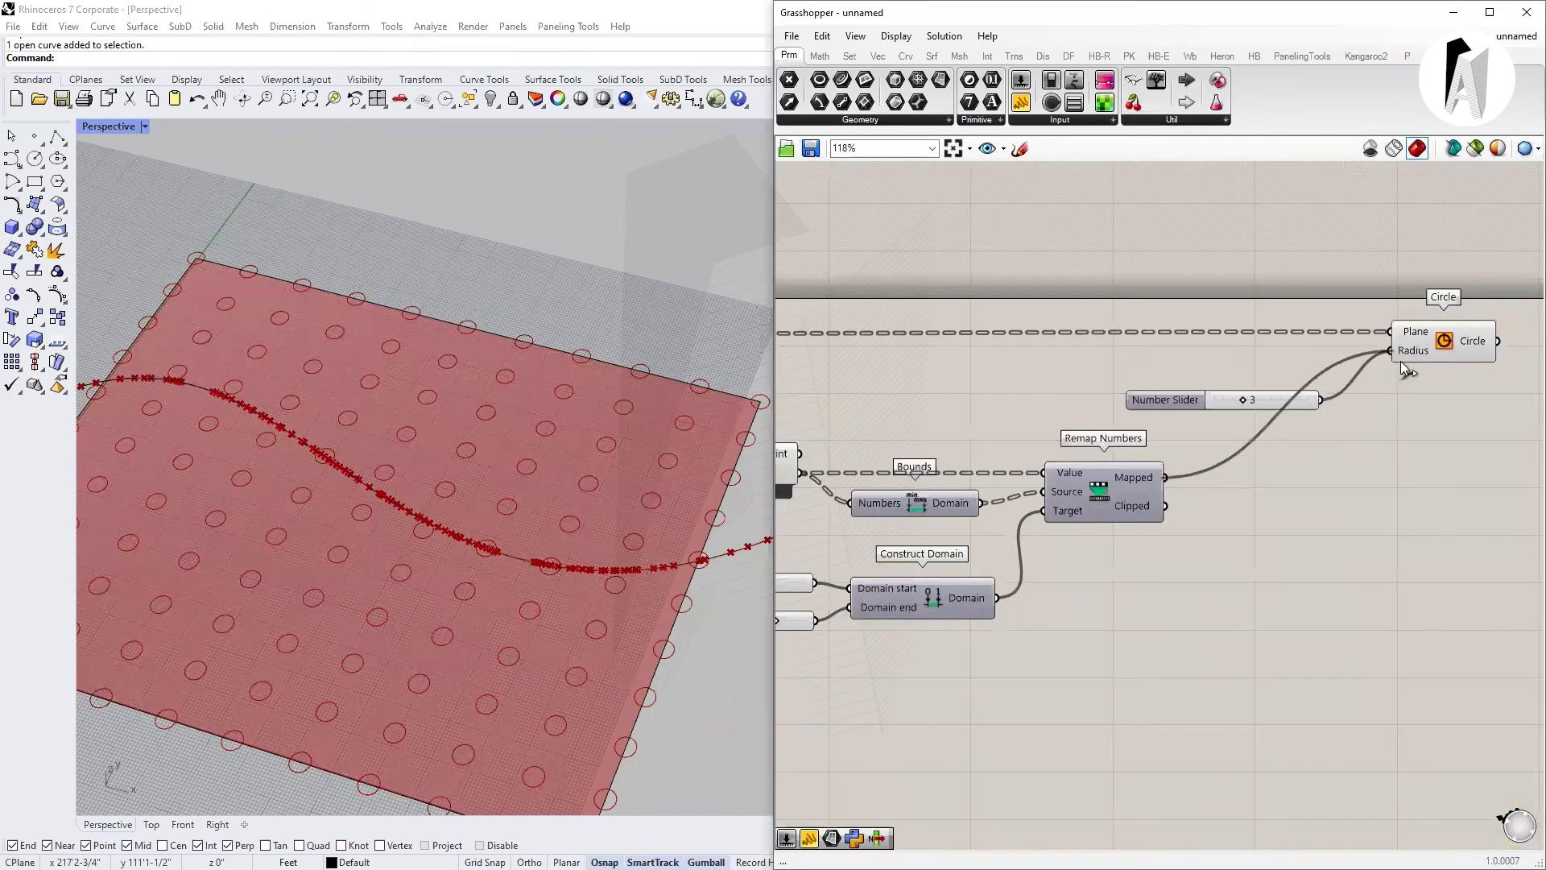
{"action": "scroll", "coordinate": [919, 557], "scroll_direction": "down", "scroll_amount": 2}
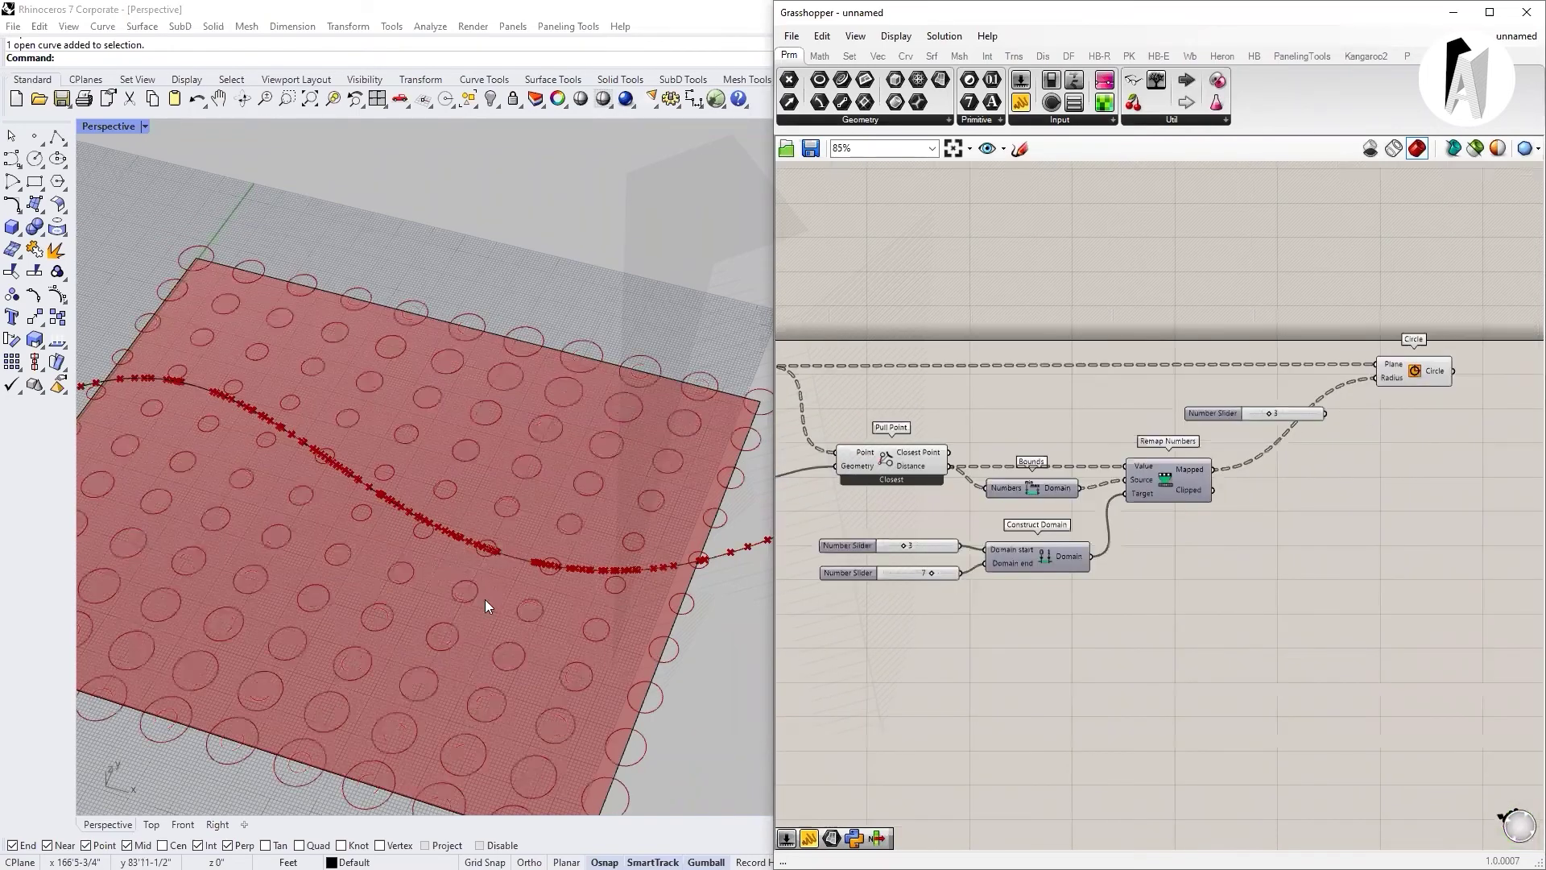
{"action": "scroll", "coordinate": [402, 536], "scroll_direction": "down", "scroll_amount": 3}
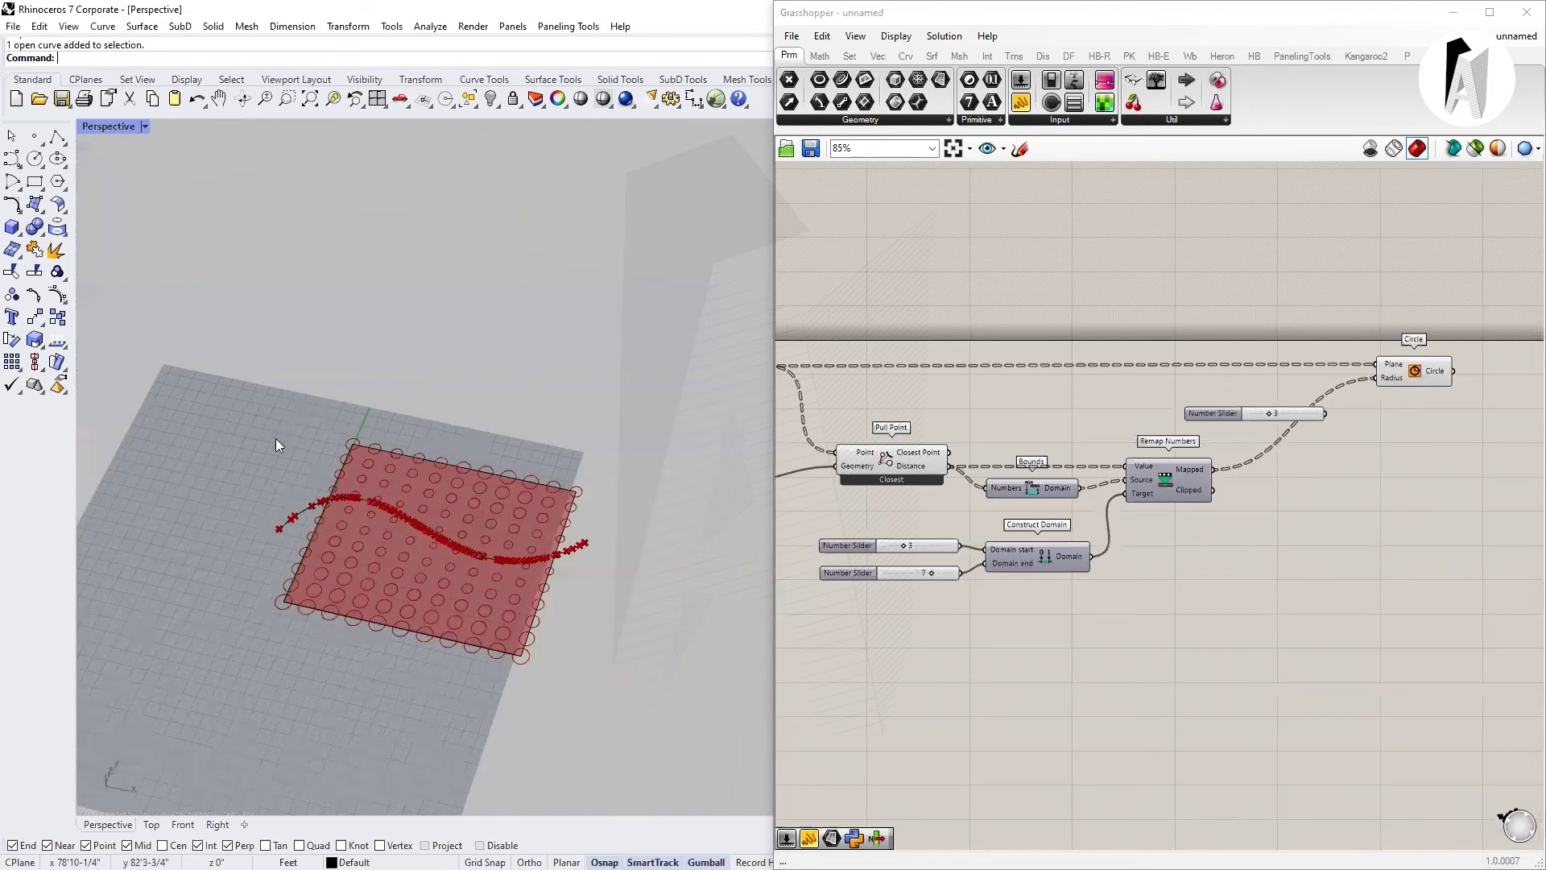
{"action": "scroll", "coordinate": [409, 472], "scroll_direction": "up", "scroll_amount": 3}
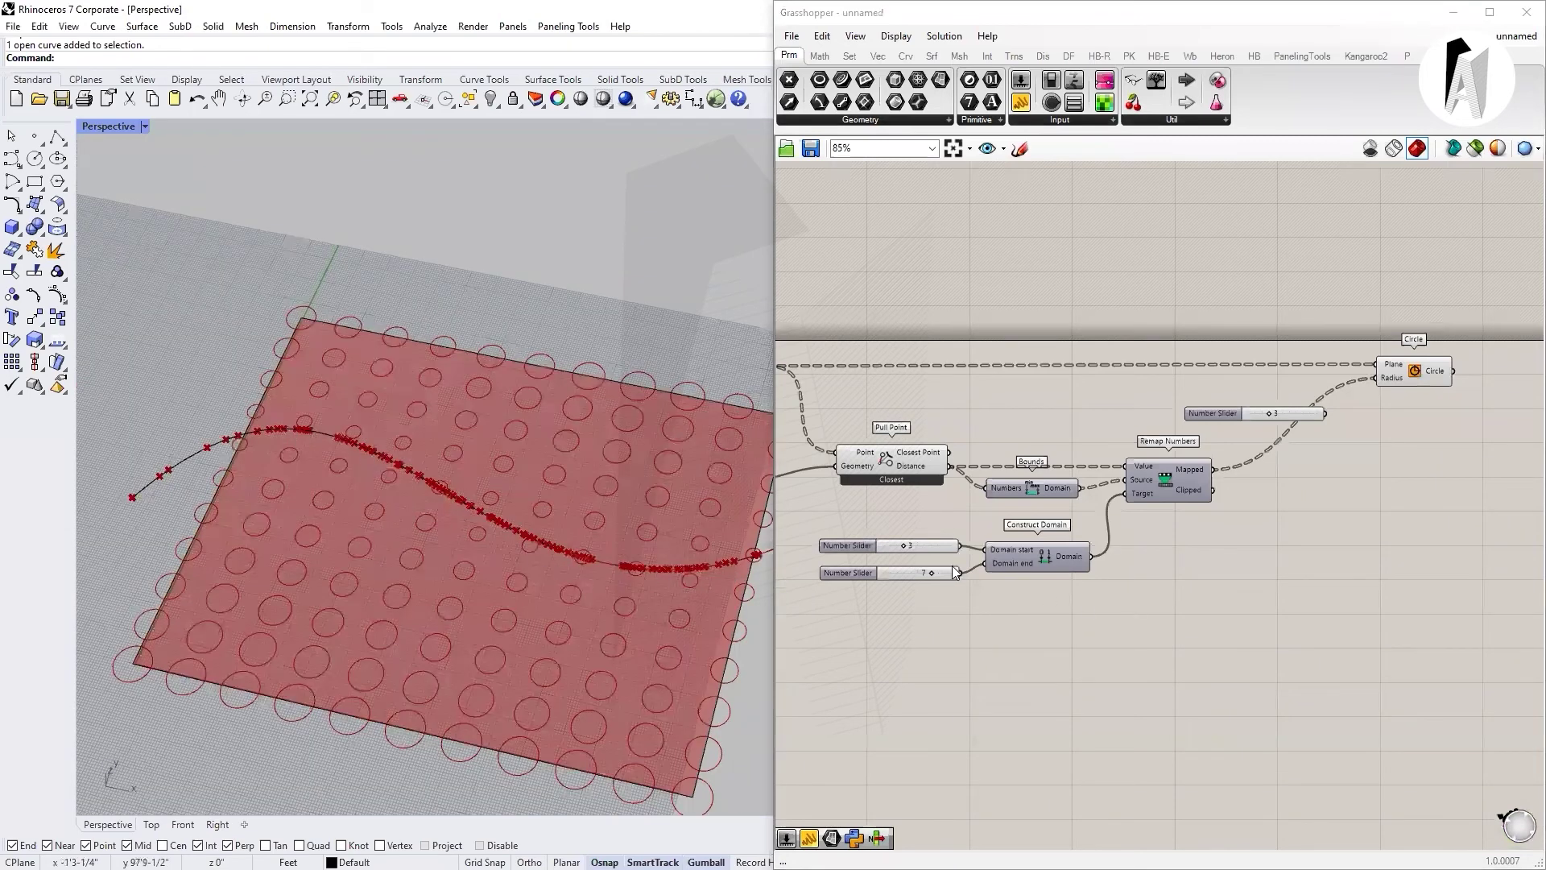
{"action": "scroll", "coordinate": [953, 566], "scroll_direction": "up", "scroll_amount": 3}
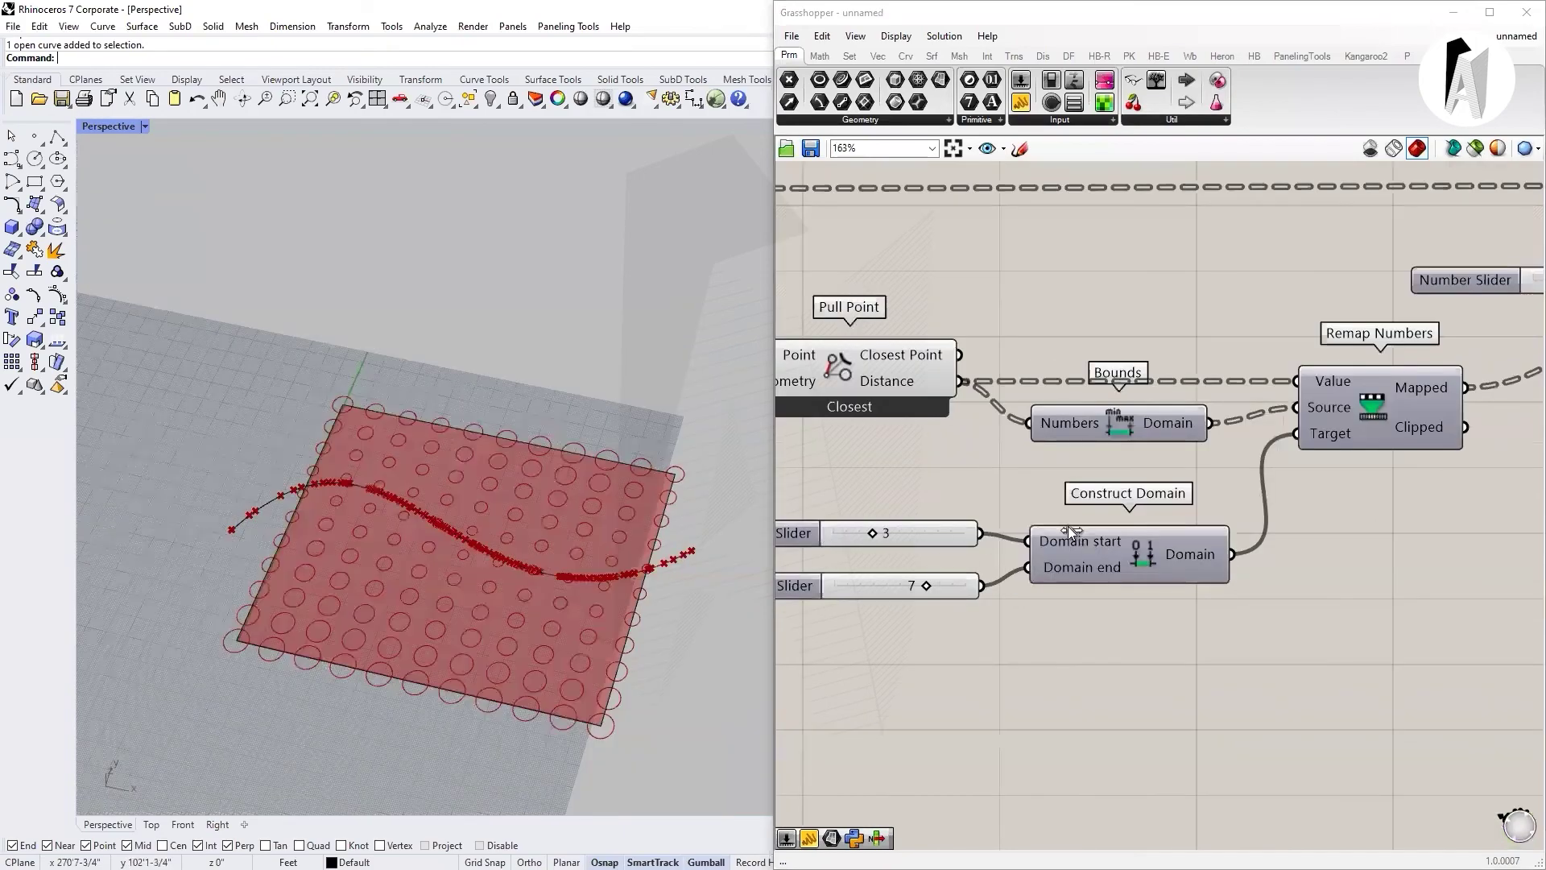
{"action": "scroll", "coordinate": [996, 525], "scroll_direction": "up", "scroll_amount": 2}
- Set the target domain sliders to 1 and 8, then select Closest Point
{"action": "left_click_drag", "start_coordinate": [1069, 529], "coordinate": [1010, 528]}
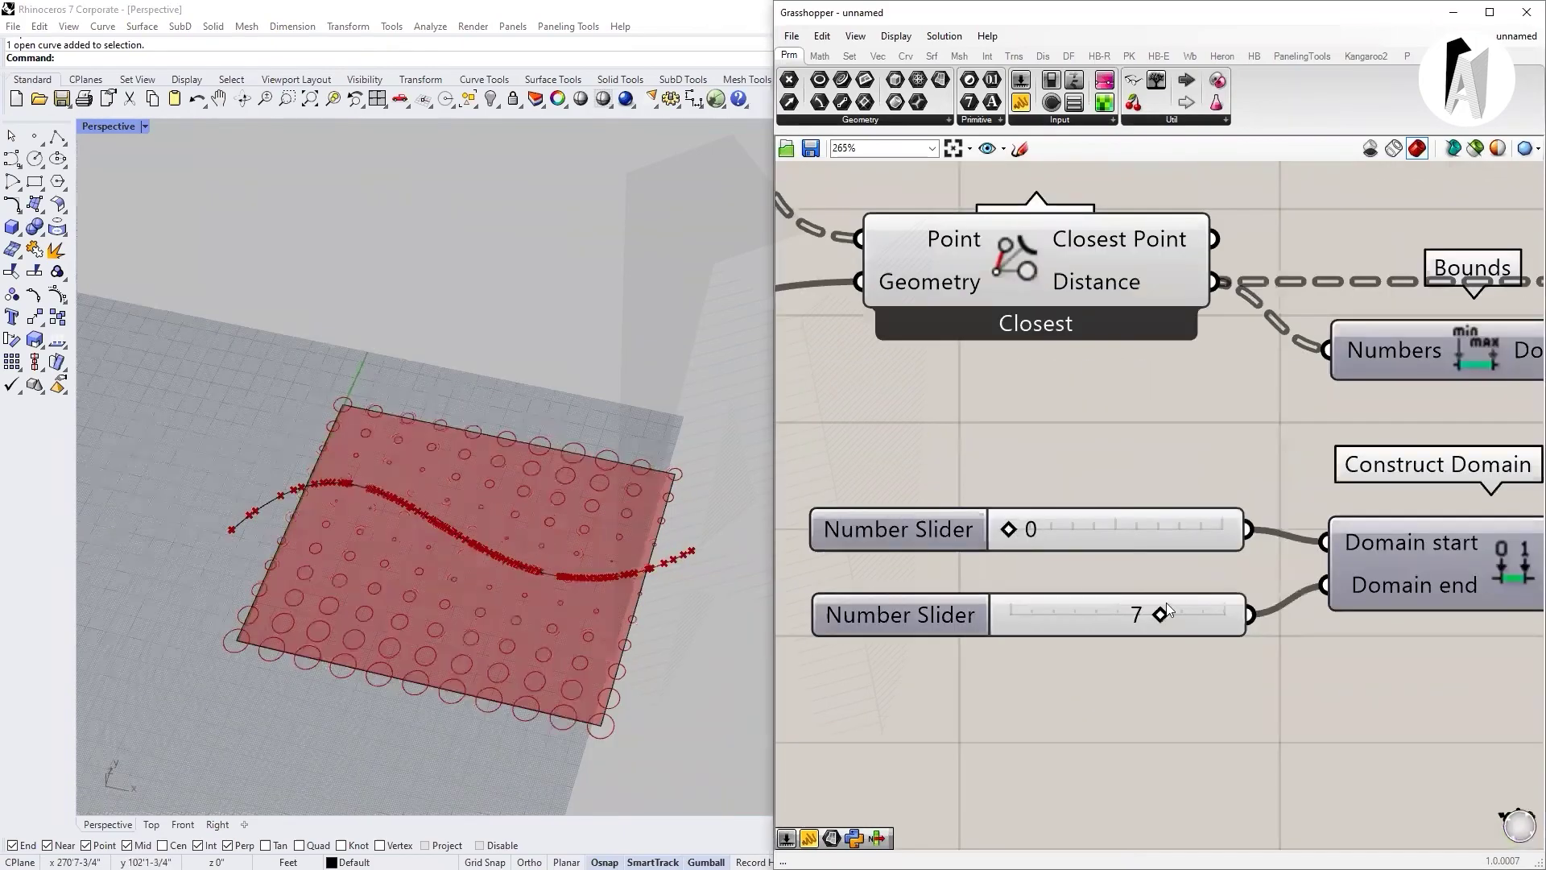
{"action": "mouse_move", "coordinate": [1205, 617]}
{"action": "left_mouse_down"}
{"action": "mouse_move", "coordinate": [1228, 622]}
{"action": "mouse_move", "coordinate": [1182, 621]}
{"action": "left_mouse_up"}
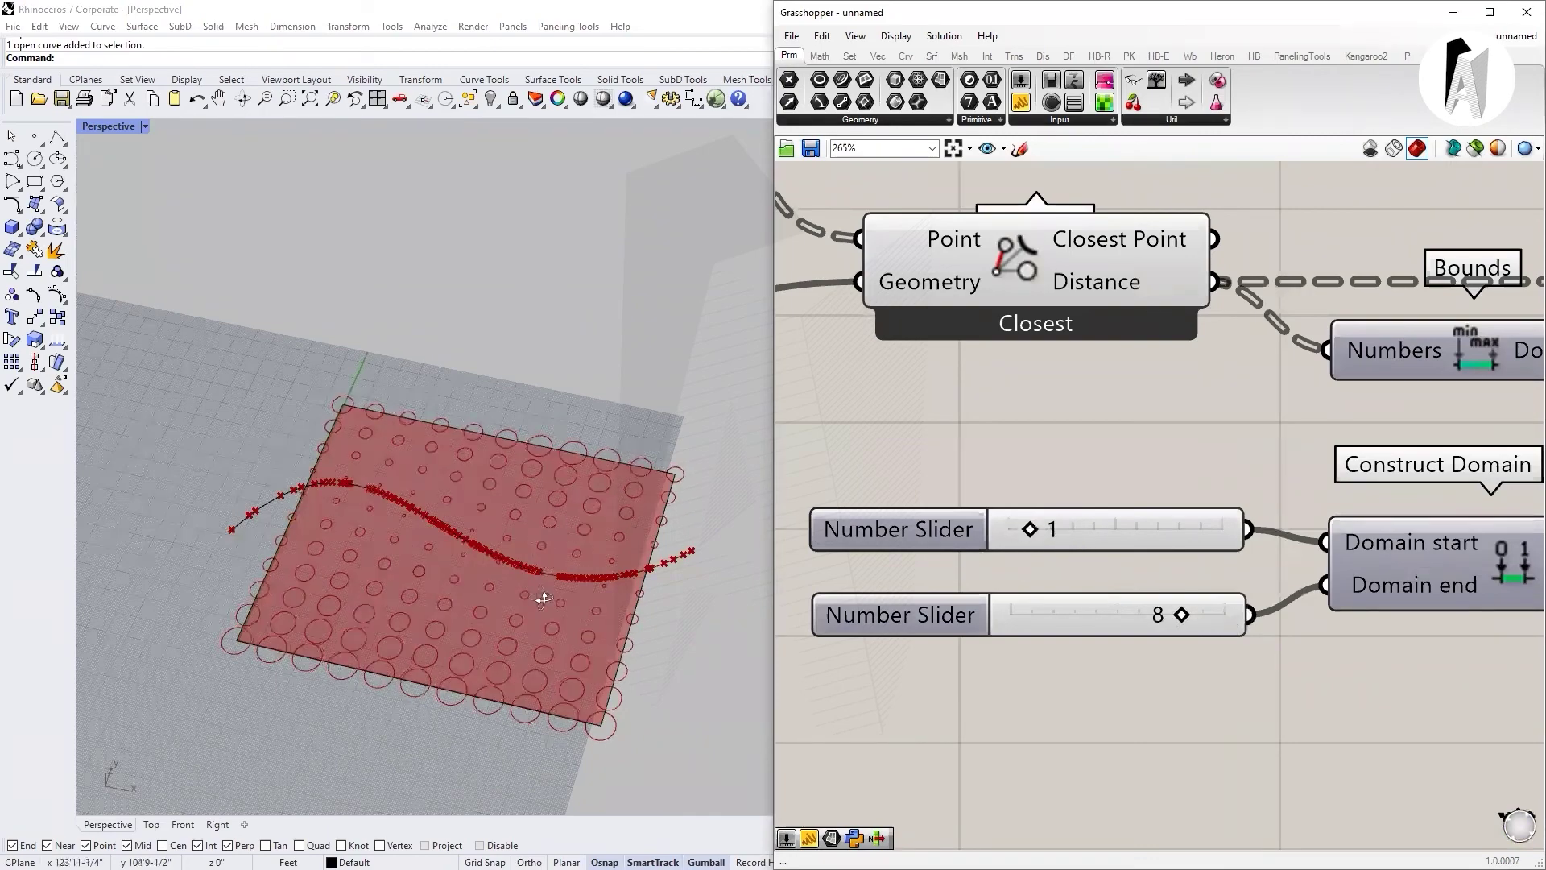
{"action": "scroll", "coordinate": [556, 502], "scroll_direction": "down", "scroll_amount": 3}
{"action": "scroll", "coordinate": [589, 548], "scroll_direction": "up", "scroll_amount": 3}
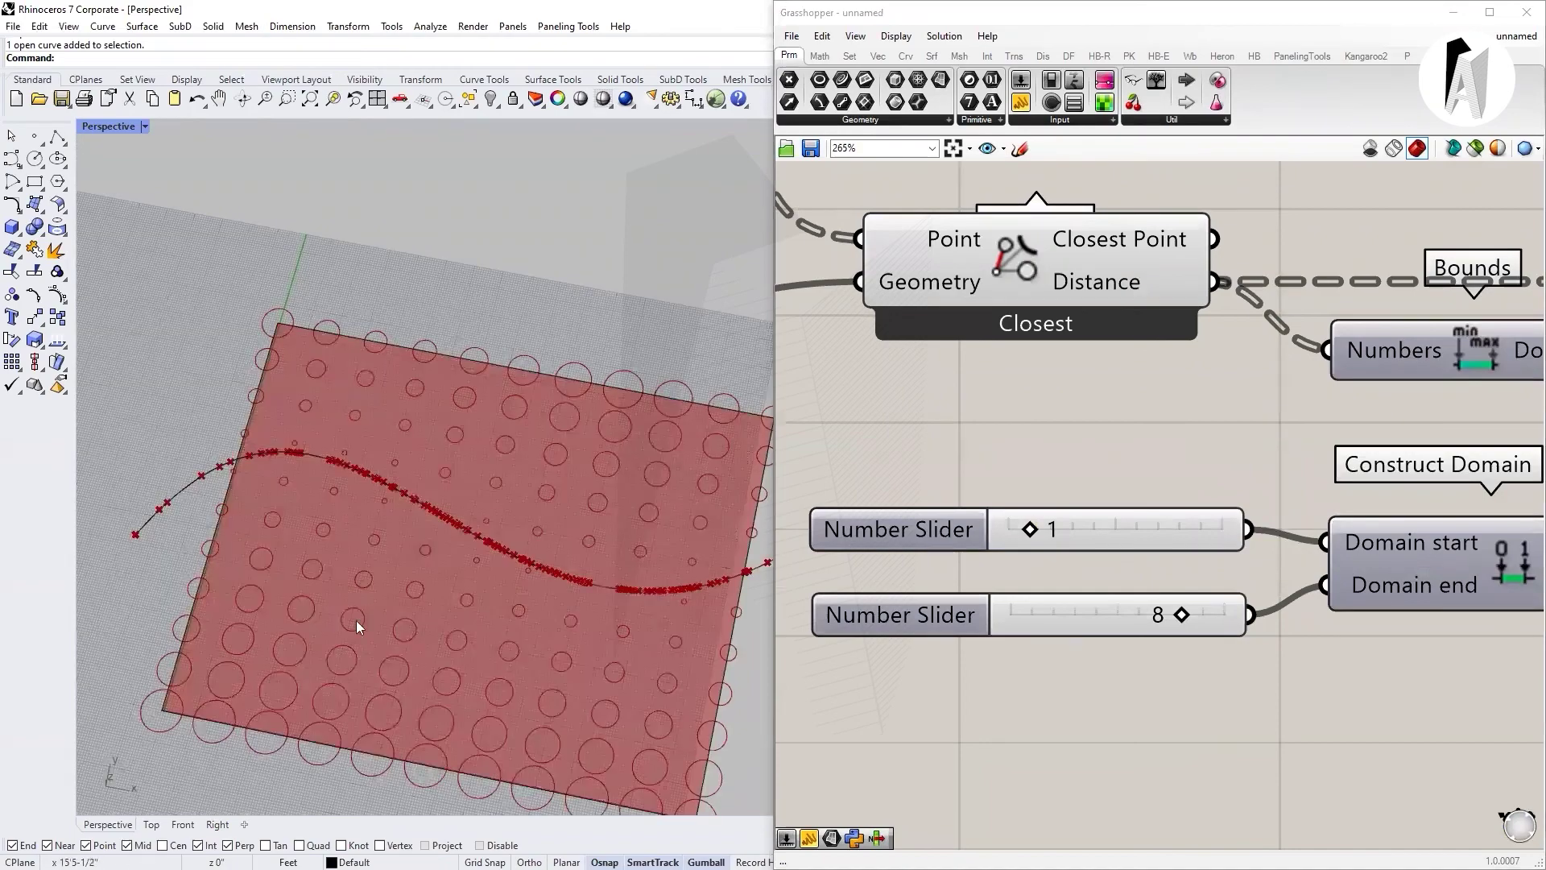
{"action": "scroll", "coordinate": [565, 541], "scroll_direction": "down", "scroll_amount": 2}
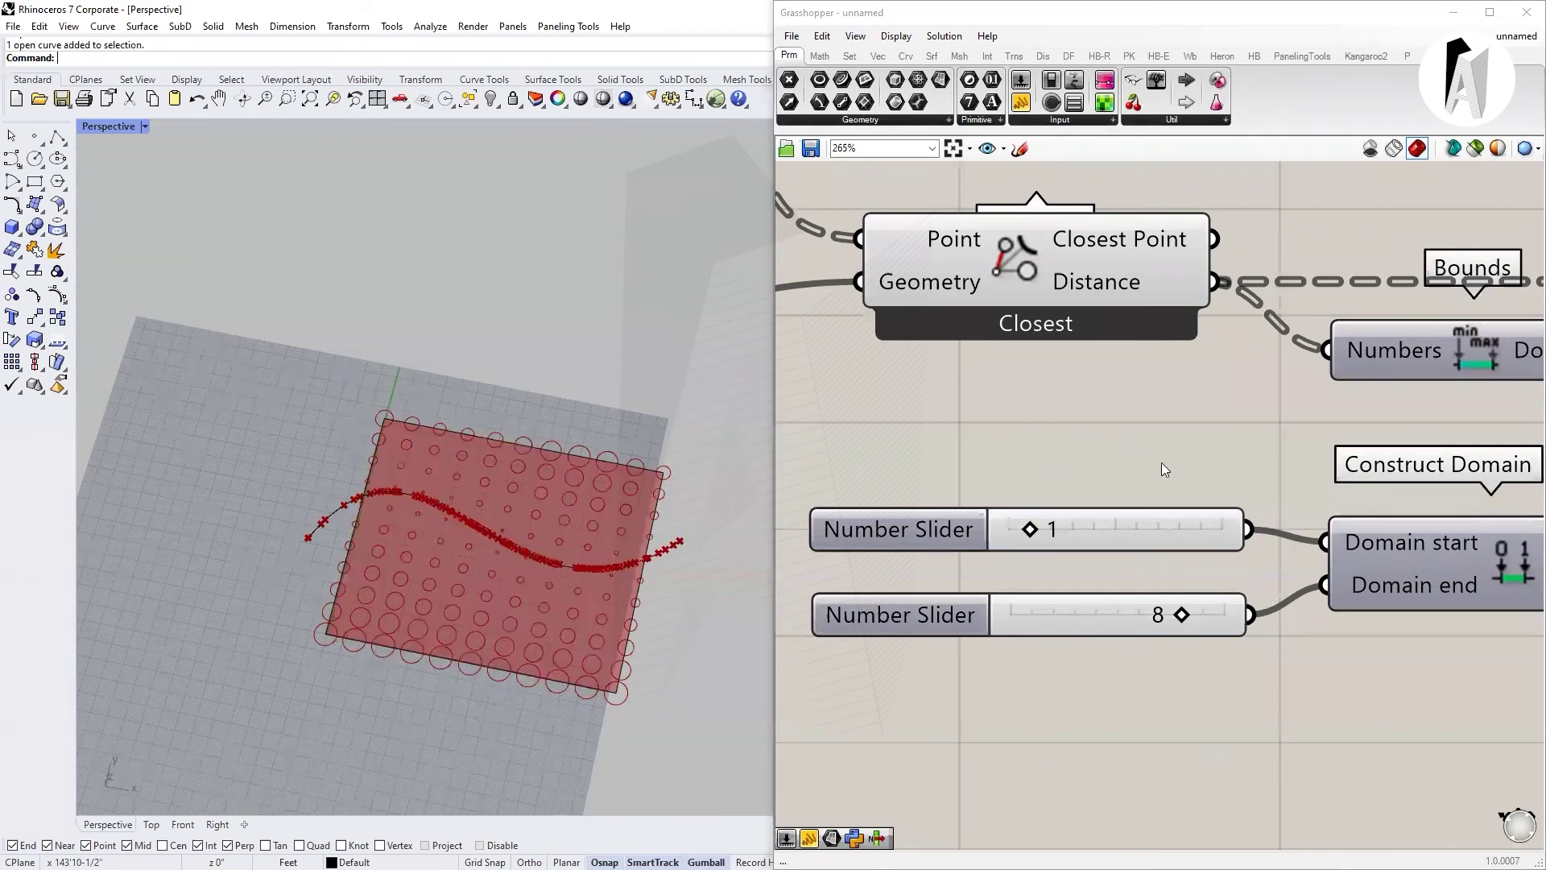
{"action": "left_click", "coordinate": [1027, 321]}
{"action": "scroll", "coordinate": [1015, 385], "scroll_direction": "down", "scroll_amount": 5}
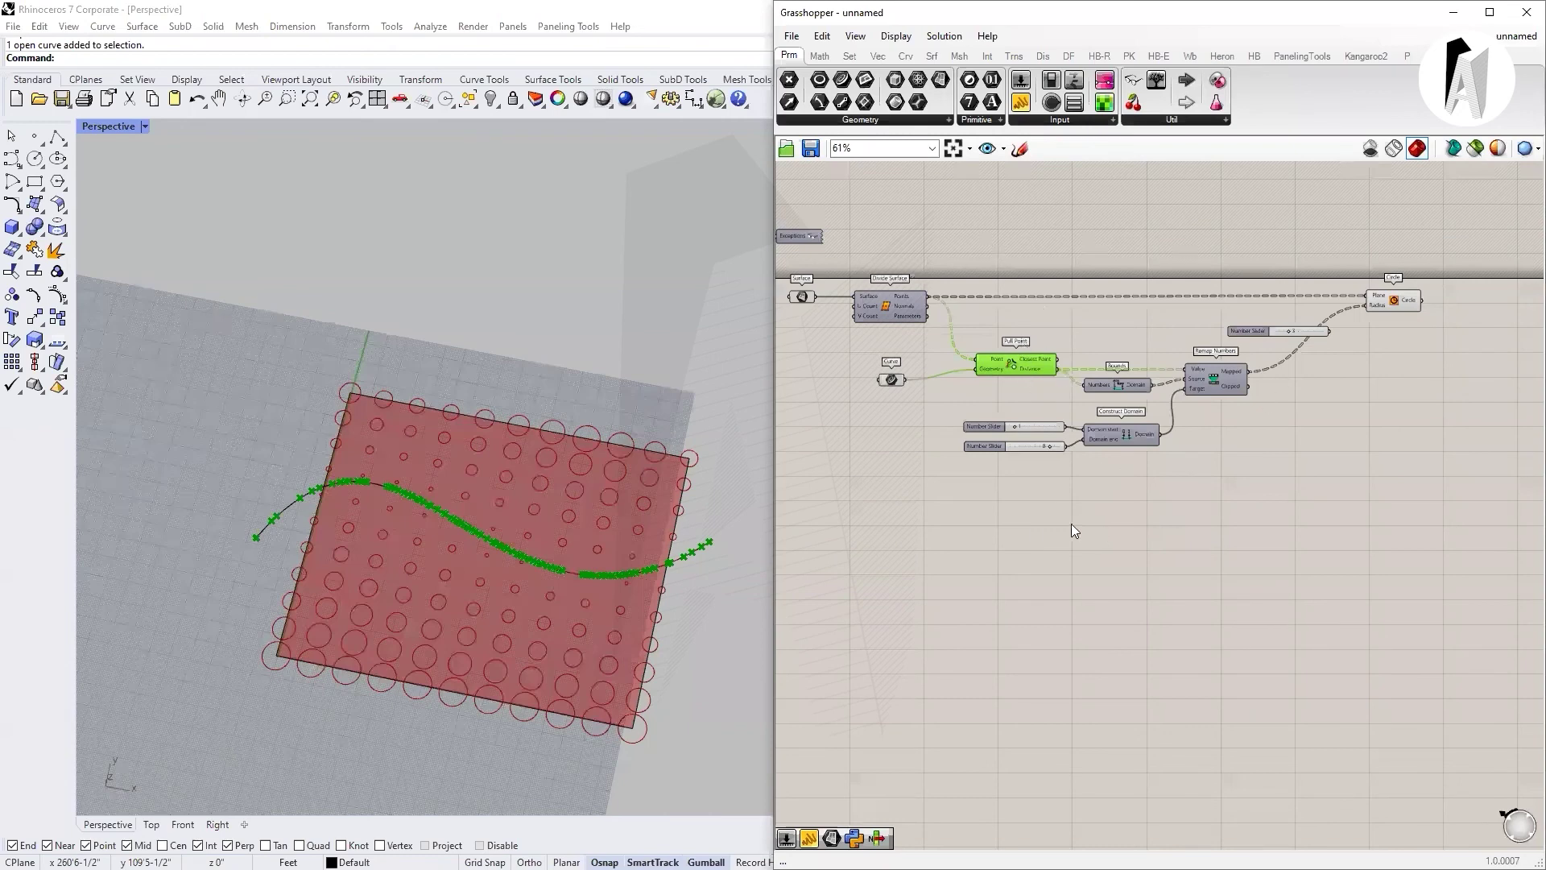
{"action": "left_click", "coordinate": [445, 480]}
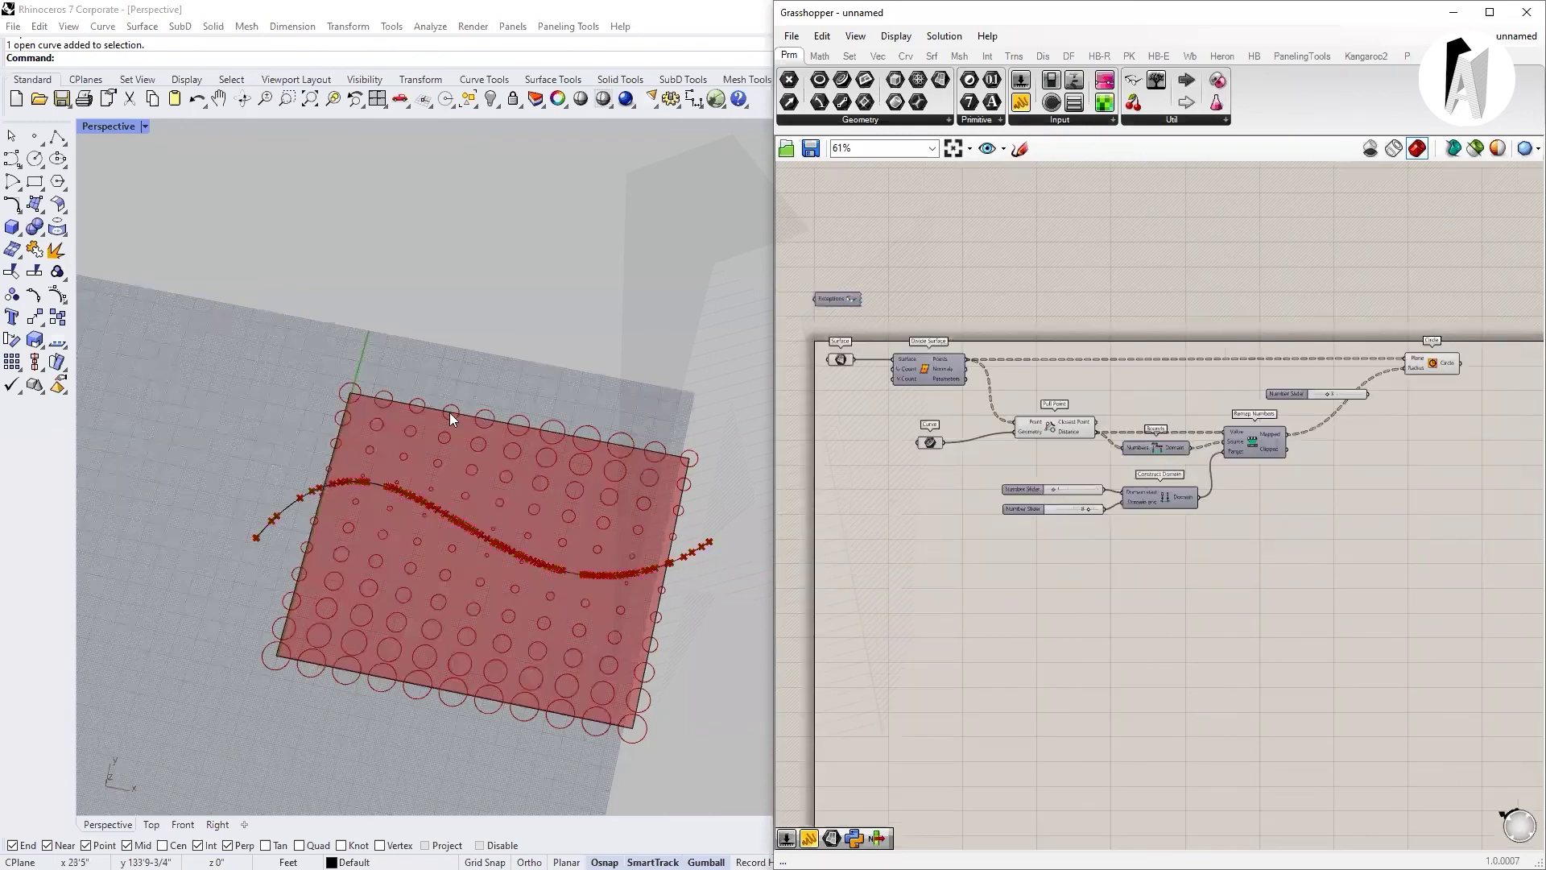